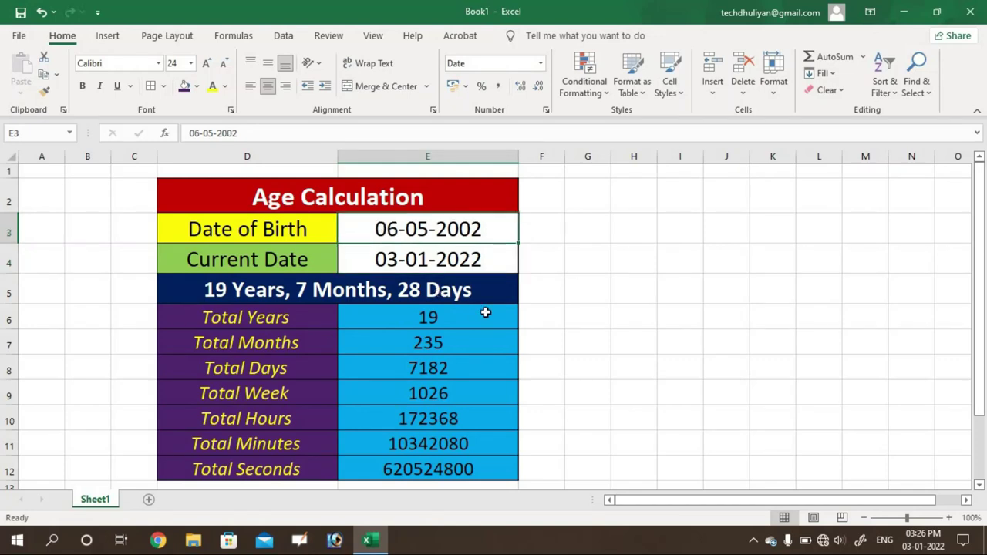
- Enter 20-02-2001 as the date of birth in E3 so the age results recalculate
{"action": "type", "text": "20-02-2001"}
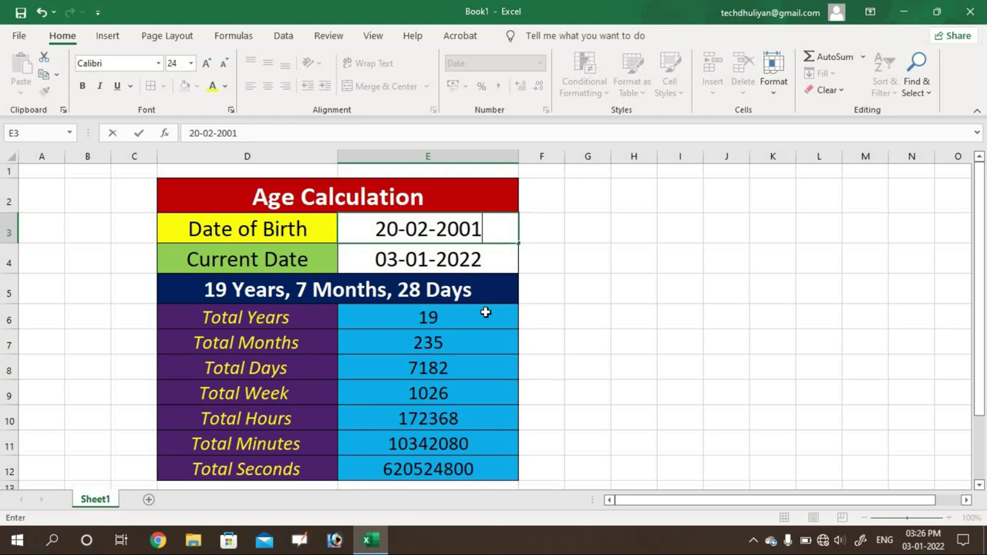
{"action": "key", "text": "Return"}
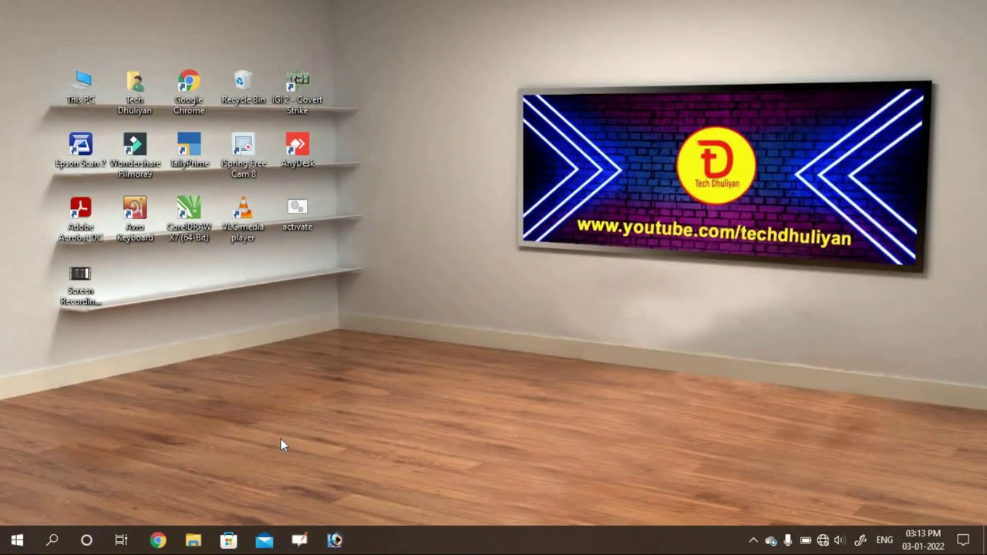
- Launch Excel from the Start menu app list and create a blank workbook
{"action": "left_click", "coordinate": [15, 540]}
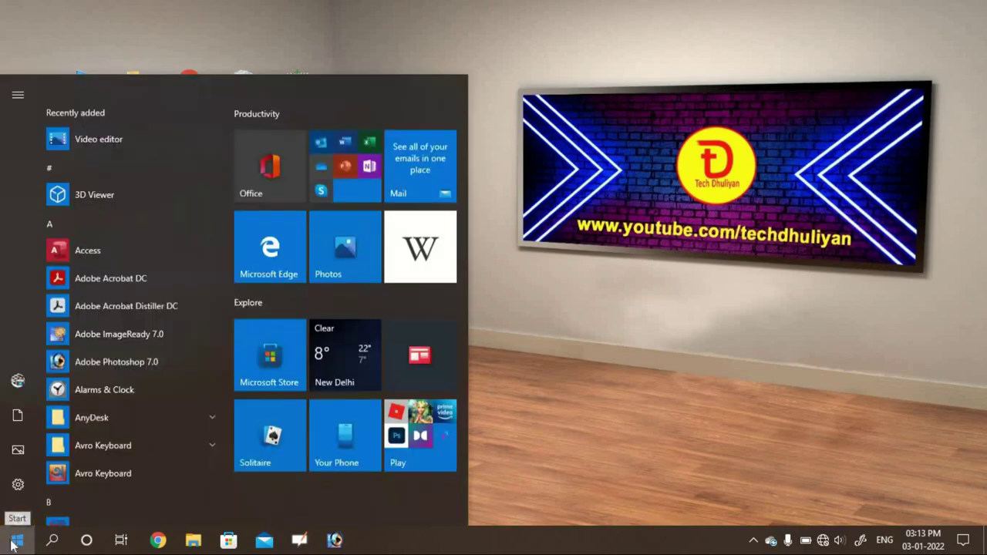
{"action": "scroll", "coordinate": [91, 400], "scroll_direction": "down", "scroll_amount": 3}
{"action": "scroll", "coordinate": [94, 403], "scroll_direction": "down", "scroll_amount": 2}
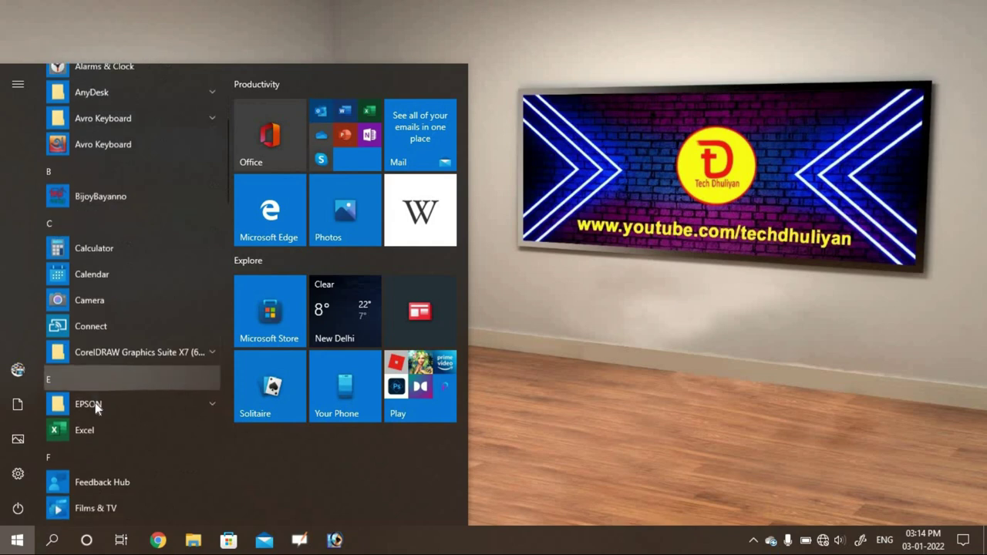
{"action": "scroll", "coordinate": [83, 365], "scroll_direction": "down", "scroll_amount": 1}
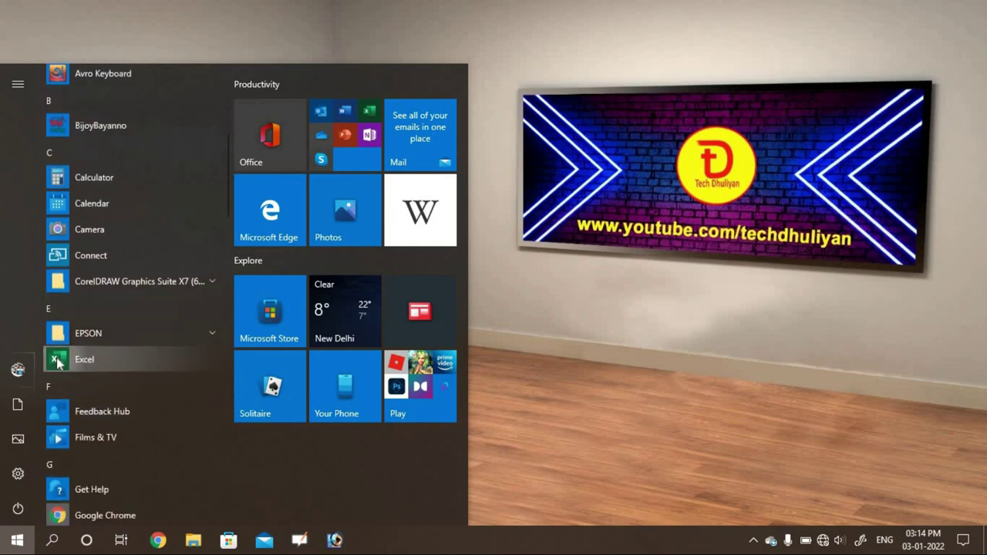
{"action": "left_click", "coordinate": [59, 361]}
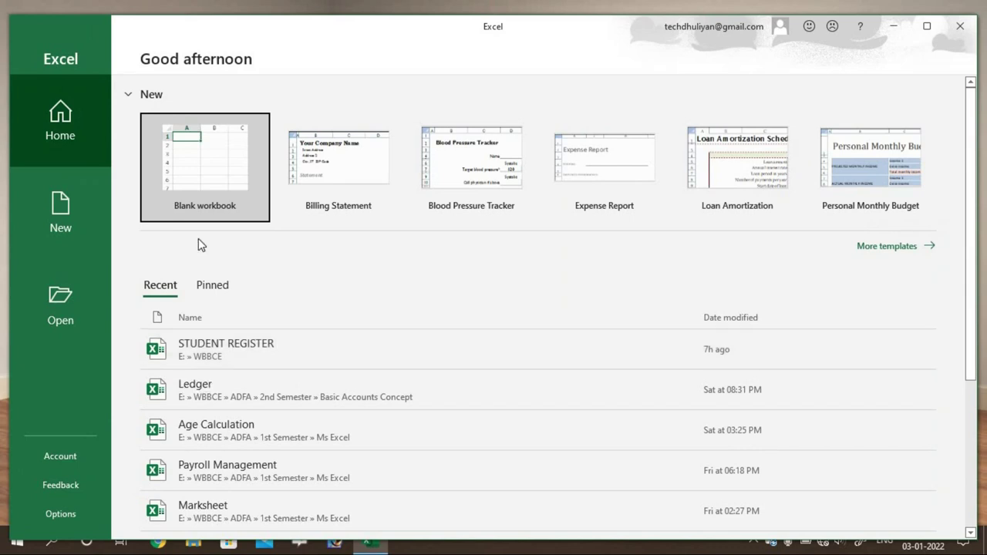
{"action": "left_click", "coordinate": [193, 184]}
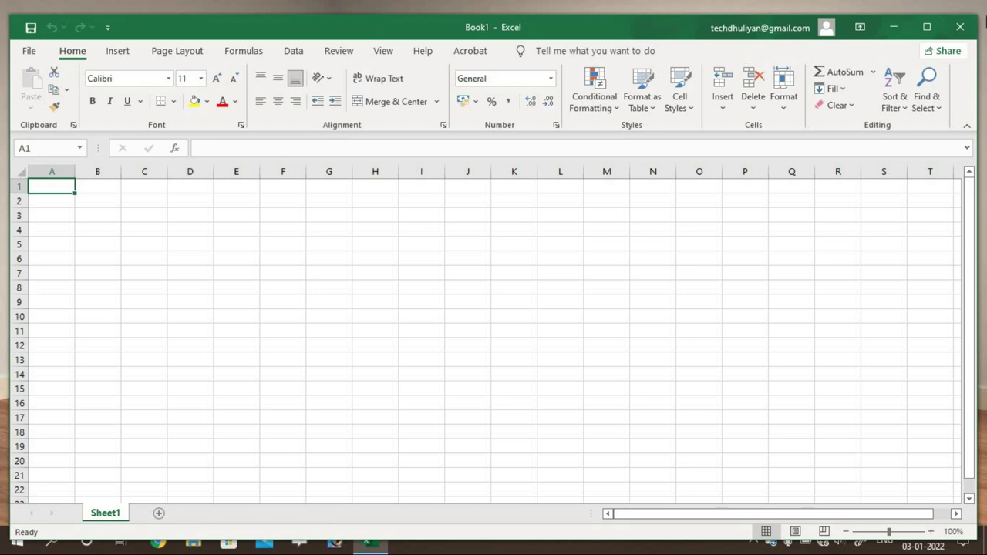
- Maximize the Excel window and widen columns D and E together
{"action": "left_click", "coordinate": [927, 27]}
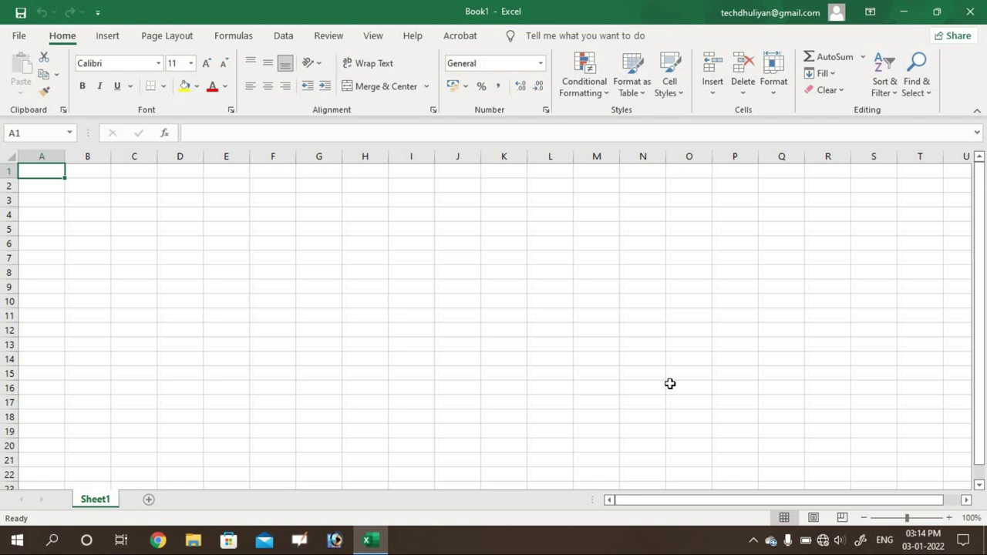
{"action": "left_click", "coordinate": [234, 232]}
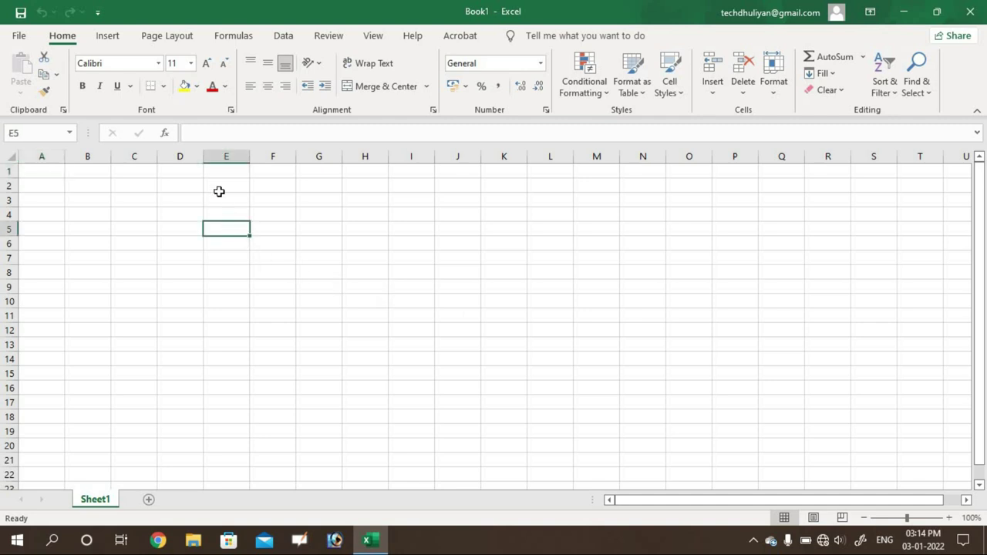
{"action": "left_click_drag", "start_coordinate": [180, 156], "coordinate": [226, 157]}
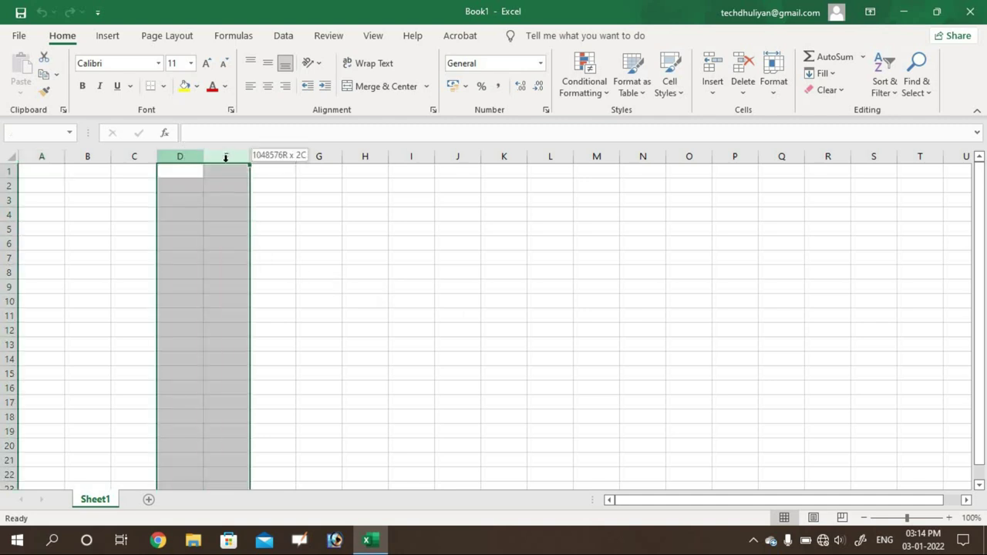
{"action": "left_click", "coordinate": [176, 228]}
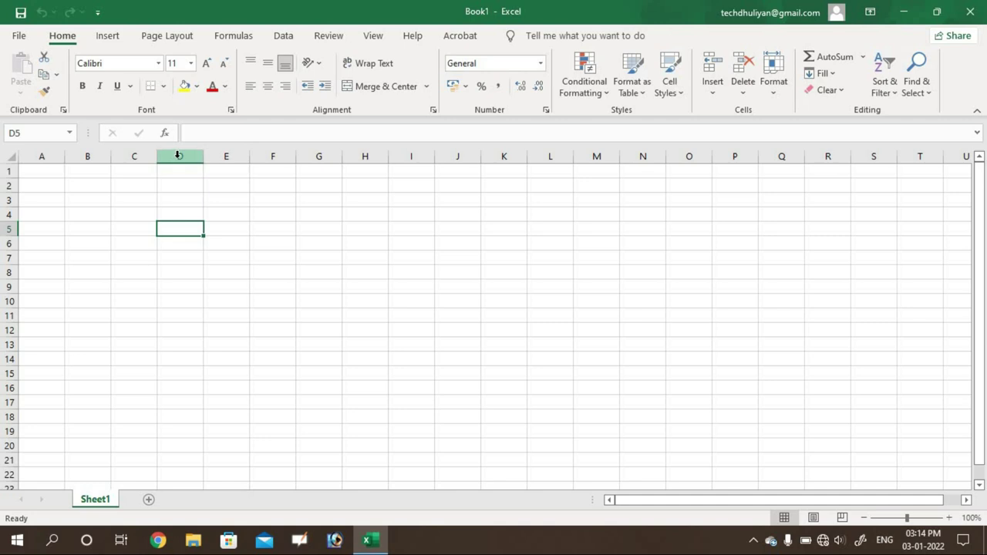
{"action": "left_click_drag", "start_coordinate": [178, 155], "coordinate": [242, 157]}
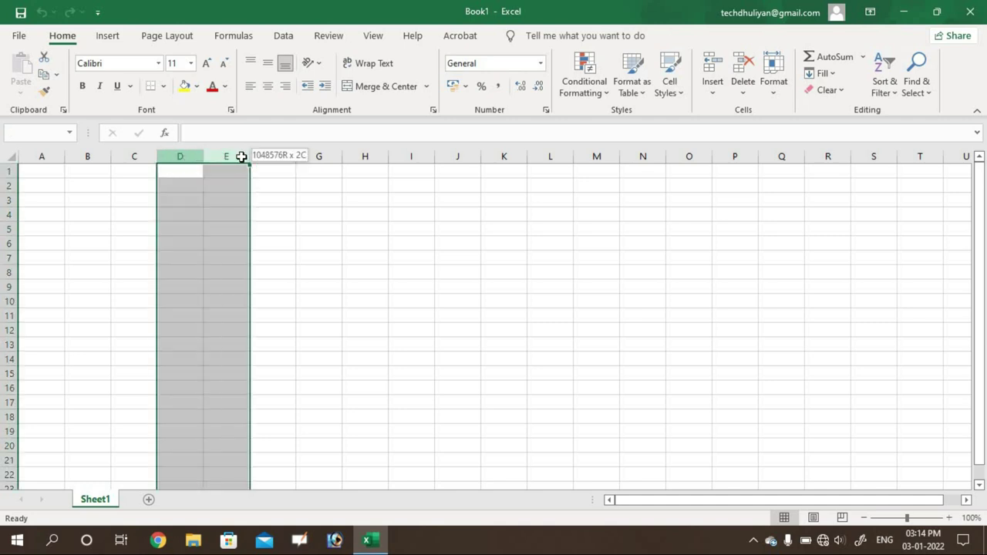
{"action": "left_click_drag", "start_coordinate": [241, 157], "coordinate": [244, 154]}
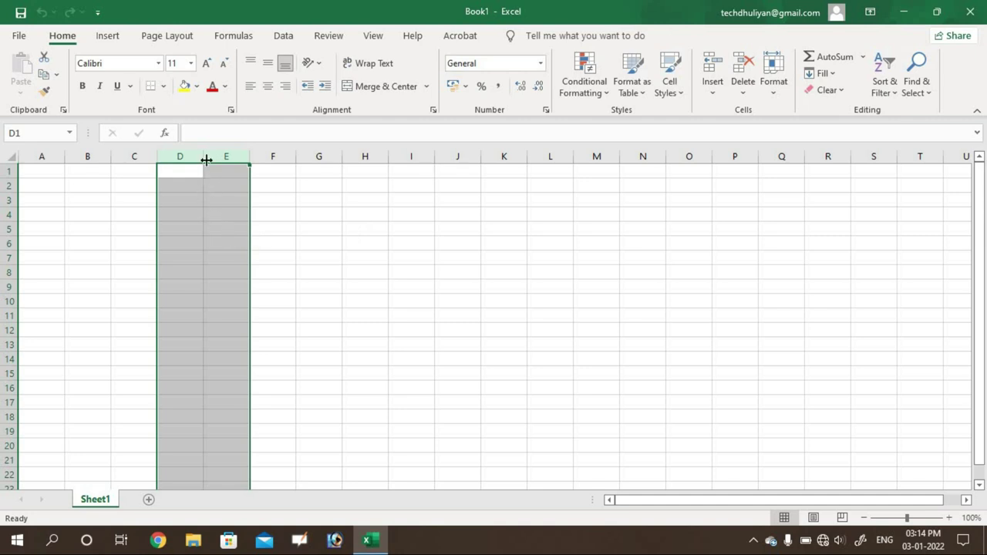
{"action": "left_click_drag", "start_coordinate": [203, 156], "coordinate": [299, 161]}
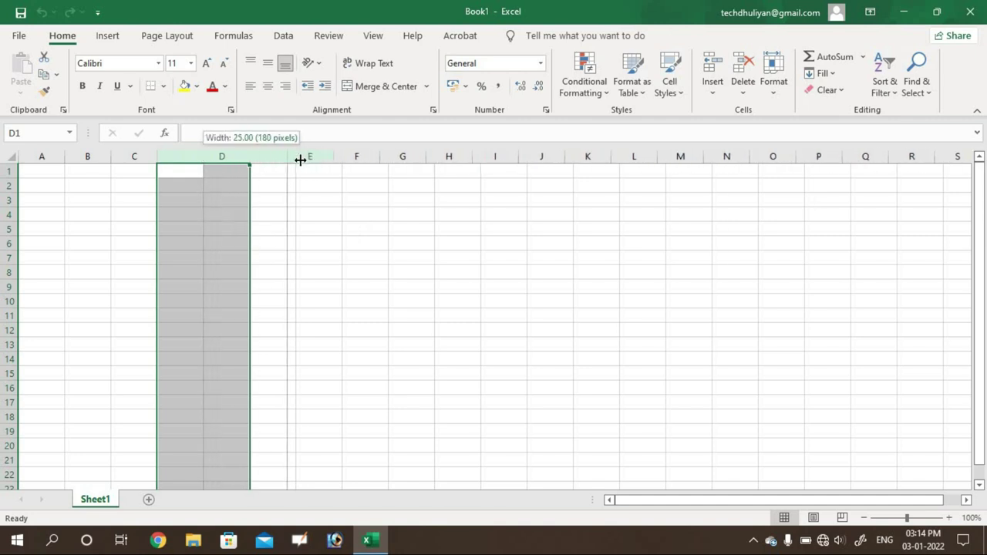
{"action": "left_click_drag", "start_coordinate": [300, 161], "coordinate": [337, 160]}
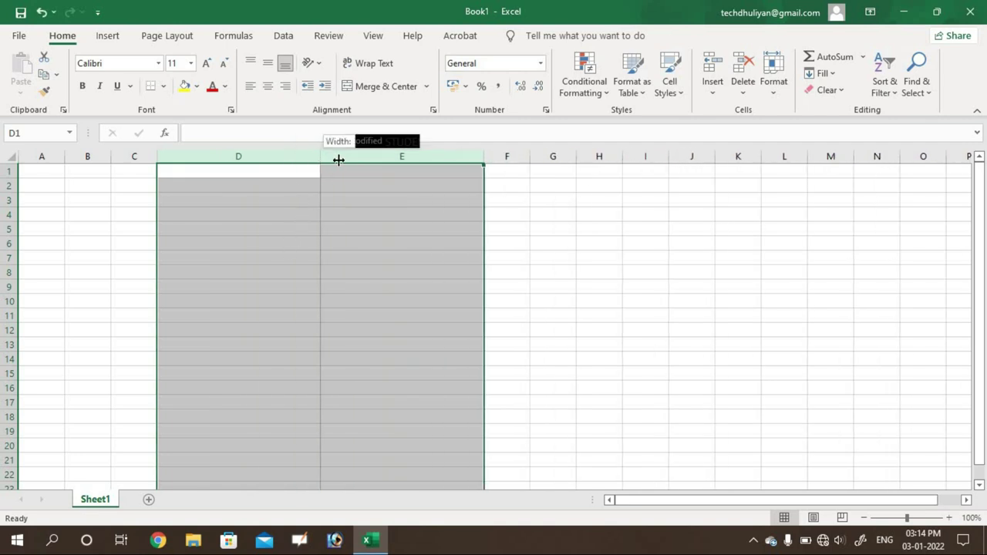
- Merge and centre D2:E2 and enter the title 'Age Calculation'
{"action": "left_click", "coordinate": [255, 251]}
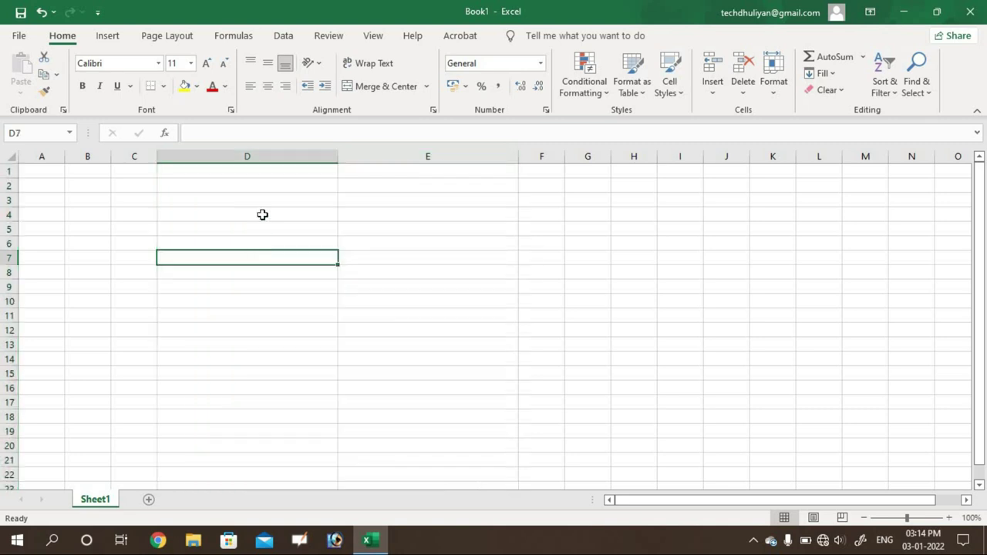
{"action": "left_click", "coordinate": [254, 176]}
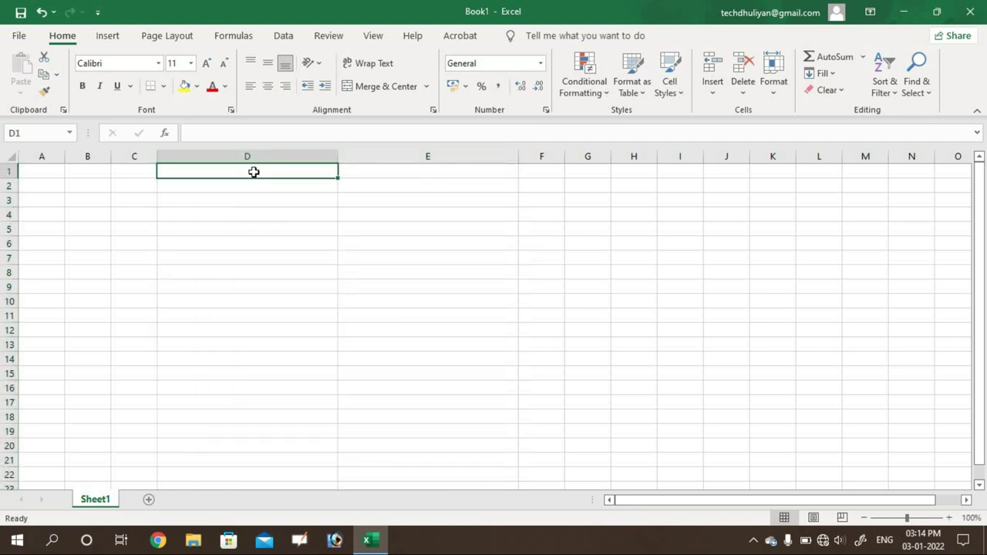
{"action": "left_click", "coordinate": [381, 172]}
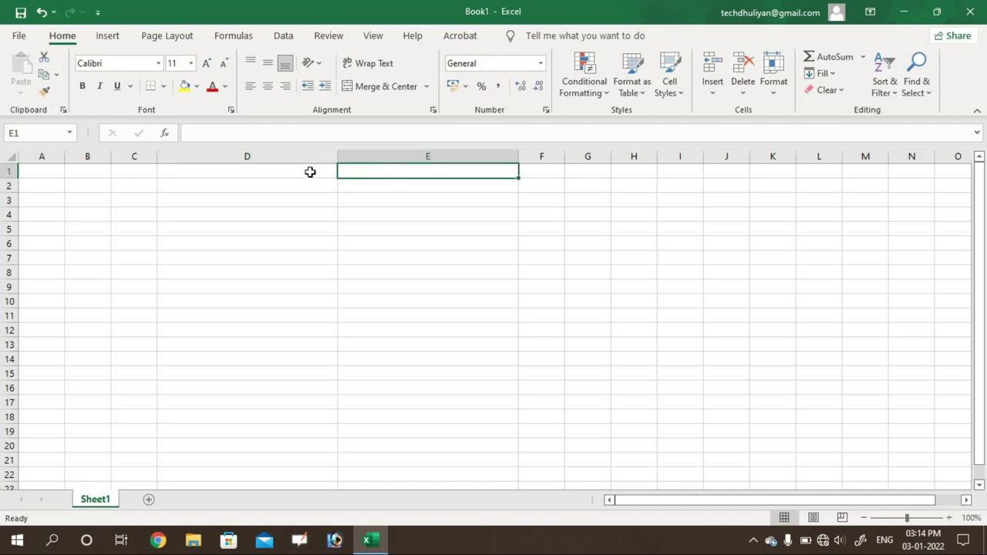
{"action": "left_click", "coordinate": [309, 172]}
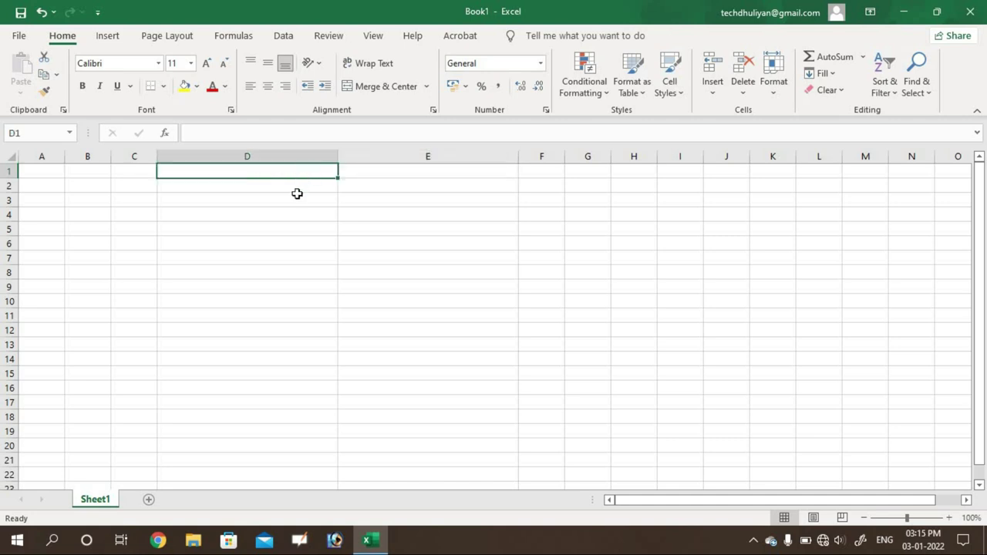
{"action": "left_click", "coordinate": [300, 185]}
{"action": "left_click_drag", "start_coordinate": [300, 186], "coordinate": [363, 187]}
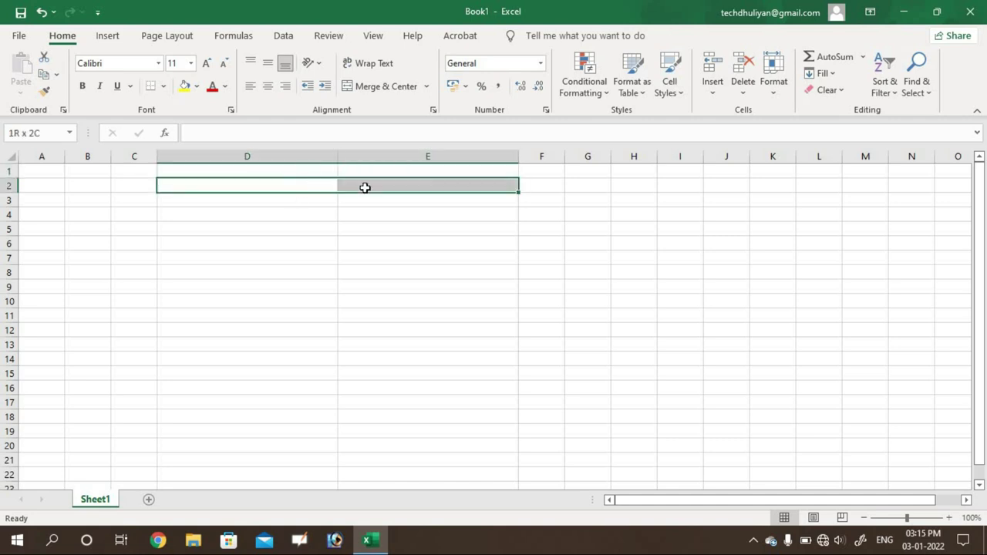
{"action": "left_click", "coordinate": [370, 86]}
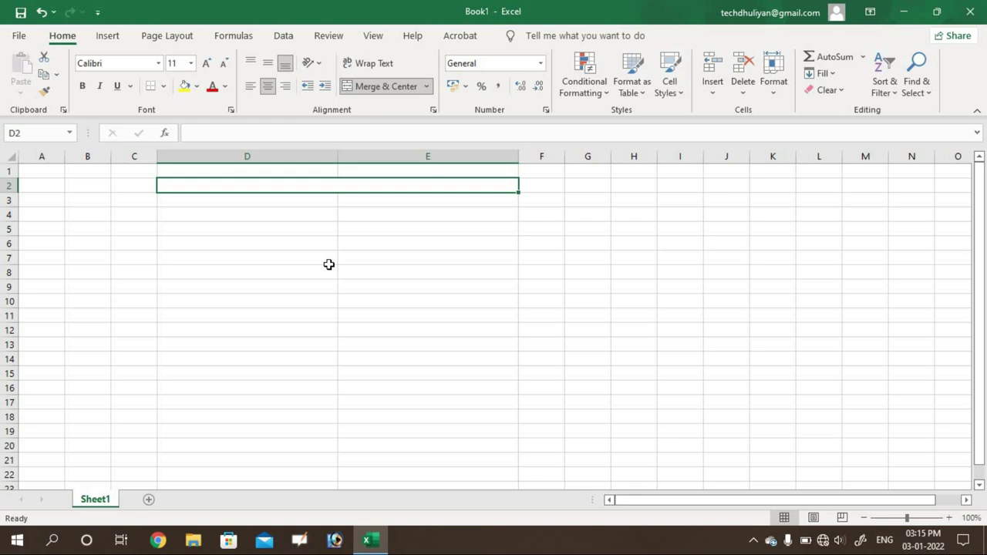
{"action": "type", "text": "Age Calculation"}
{"action": "key", "text": "Return"}
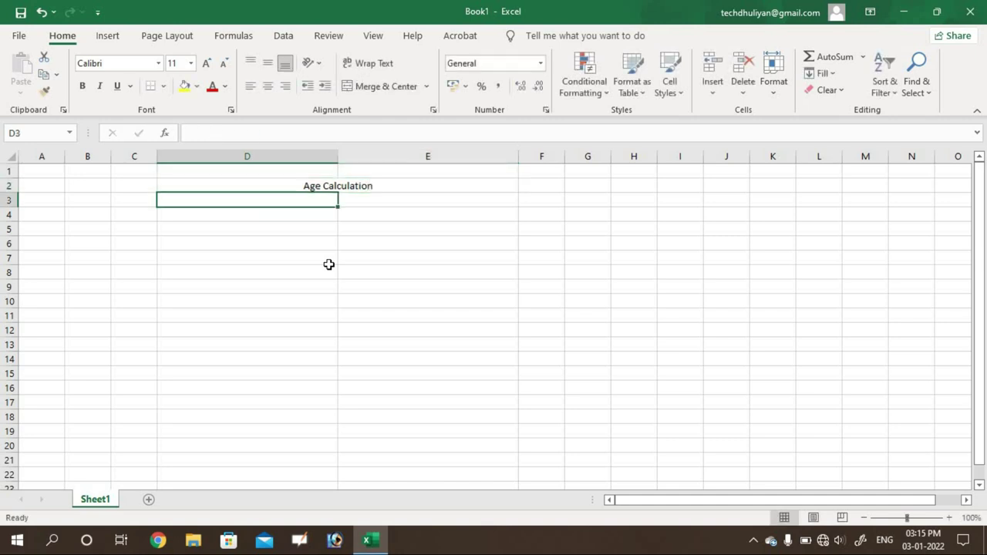
- Make the Age Calculation title bold at 28 pt
{"action": "left_click", "coordinate": [308, 186]}
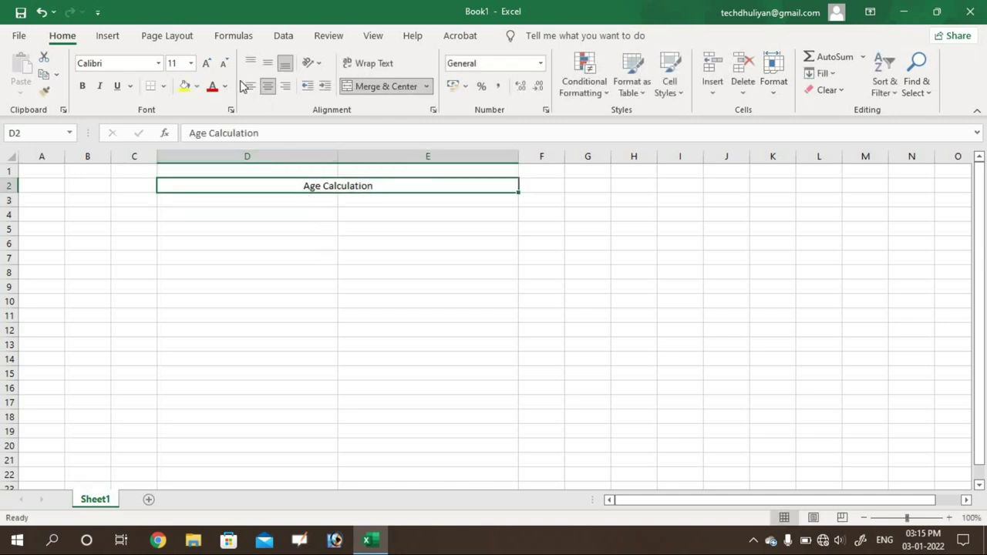
{"action": "left_click", "coordinate": [209, 63]}
{"action": "left_click", "coordinate": [209, 65]}
{"action": "left_click", "coordinate": [209, 65]}
{"action": "left_click", "coordinate": [209, 65]}
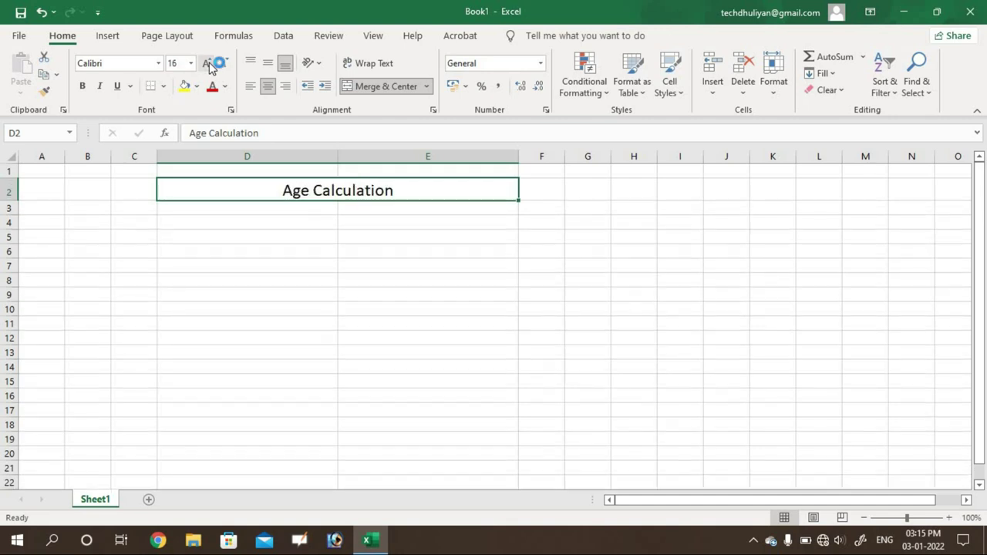
{"action": "left_click", "coordinate": [209, 65]}
{"action": "left_click", "coordinate": [209, 65]}
{"action": "left_click", "coordinate": [209, 65]}
{"action": "left_click", "coordinate": [209, 65]}
{"action": "left_click", "coordinate": [209, 64]}
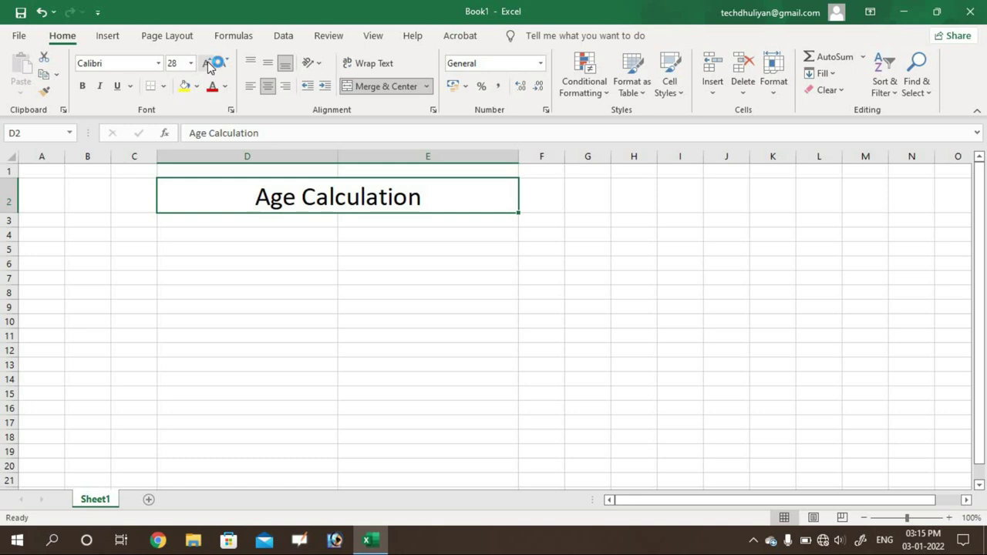
{"action": "left_click", "coordinate": [209, 65]}
{"action": "left_click", "coordinate": [84, 87]}
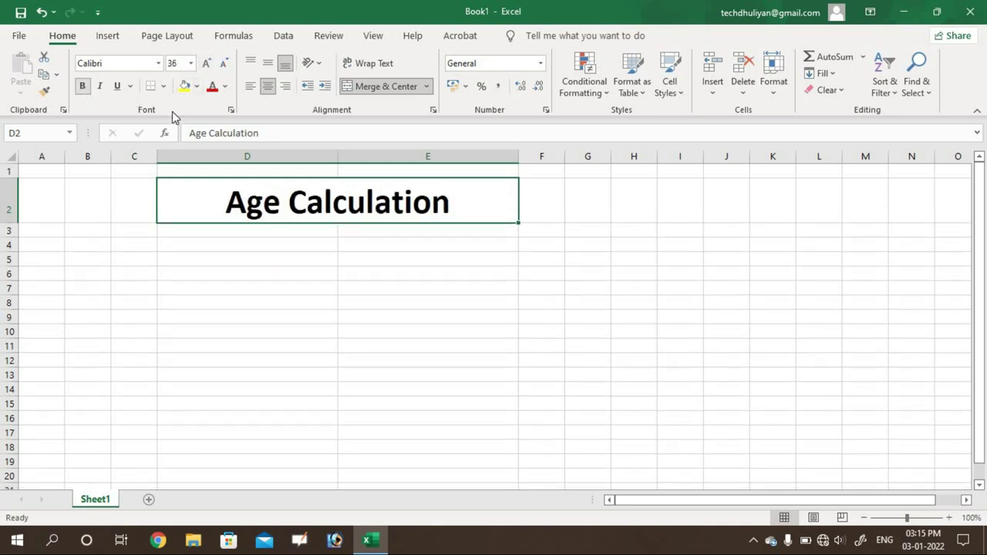
{"action": "left_click", "coordinate": [223, 64]}
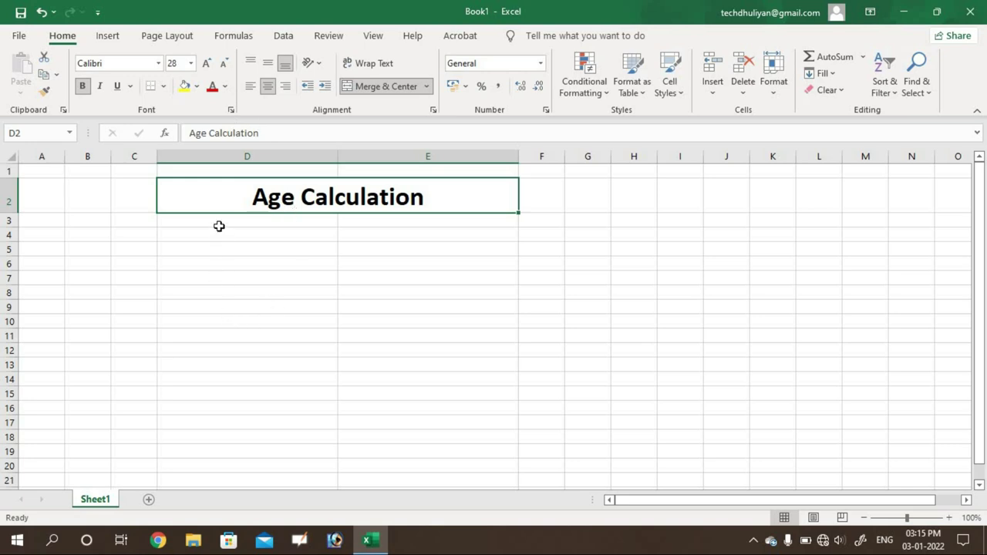
{"action": "key", "text": "Return"}
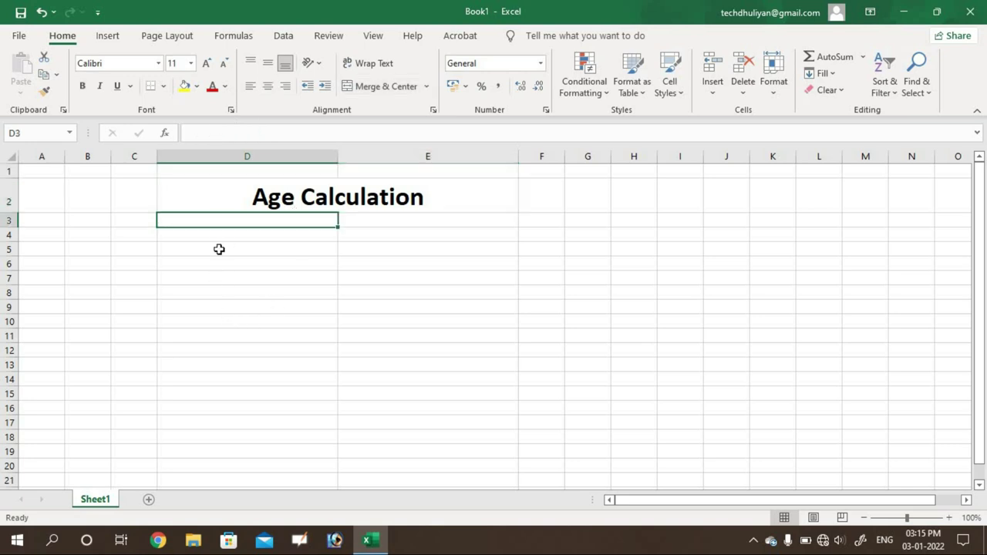
- Enter 'Date of Birth' and 'Current Date' in D3:D4 and merge D5:E5 as a spacer
{"action": "type", "text": "D"}
{"action": "type", "text": "ate of Birth"}
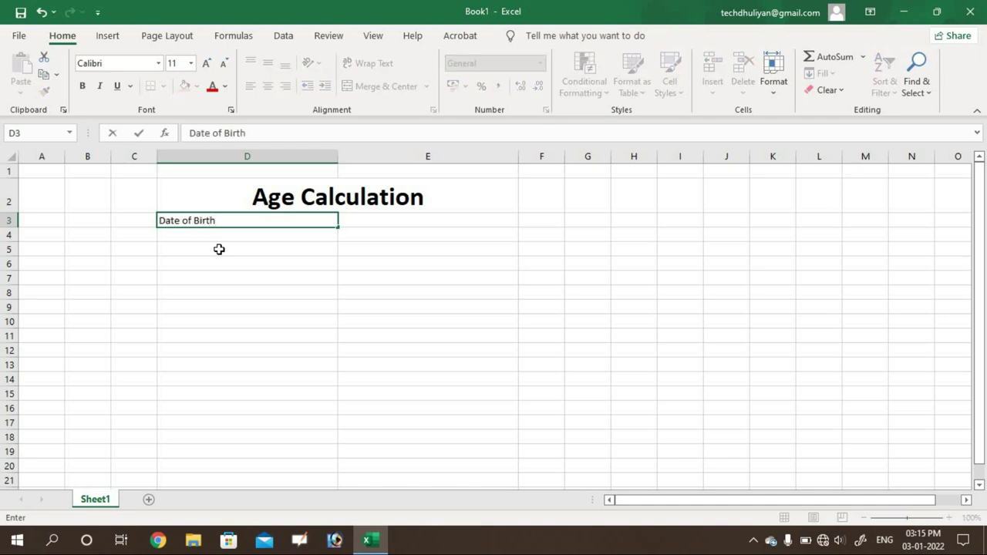
{"action": "key", "text": "Tab"}
{"action": "key", "text": "Return"}
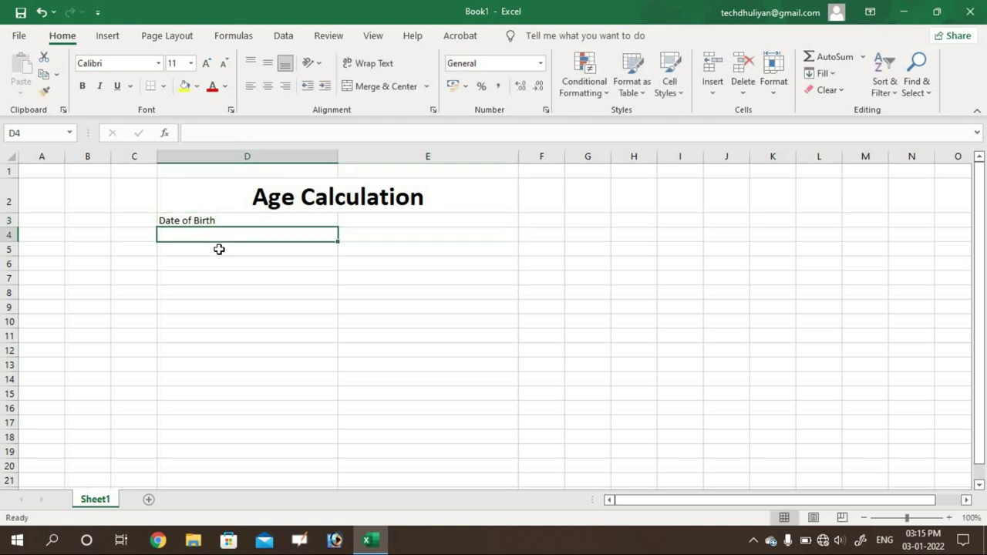
{"action": "type", "text": "Curr"}
{"action": "type", "text": "ent "}
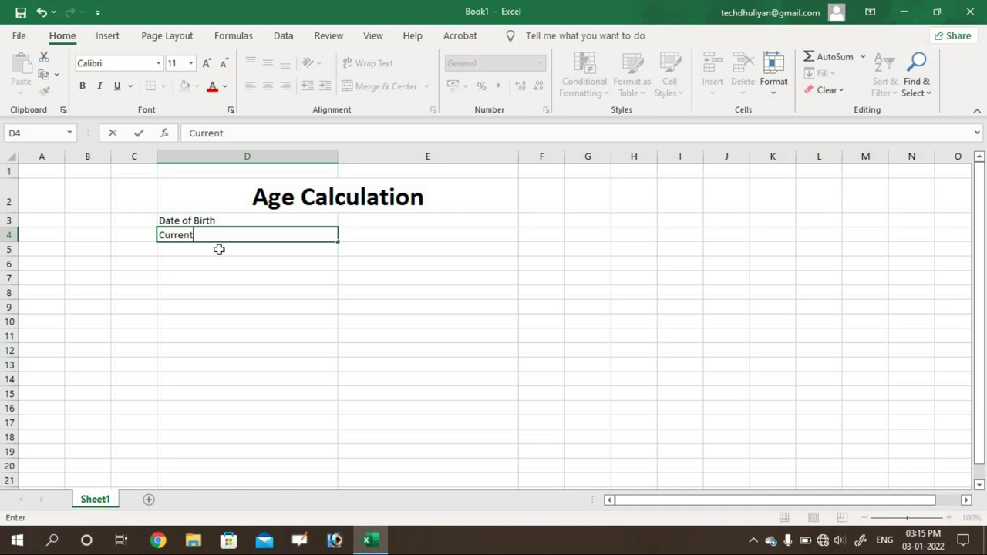
{"action": "type", "text": "Date"}
{"action": "key", "text": "Return"}
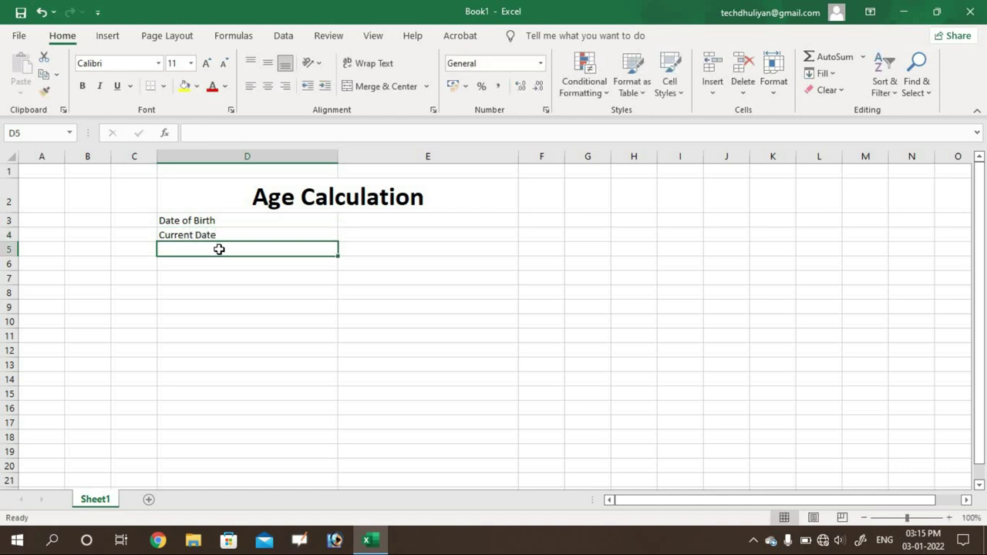
{"action": "left_click_drag", "start_coordinate": [219, 249], "coordinate": [362, 245]}
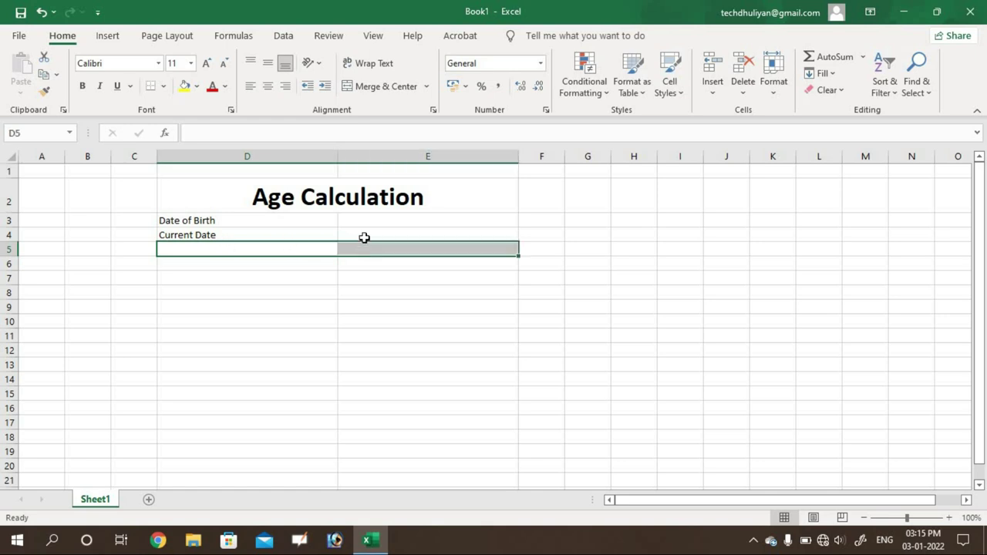
{"action": "left_click", "coordinate": [386, 95]}
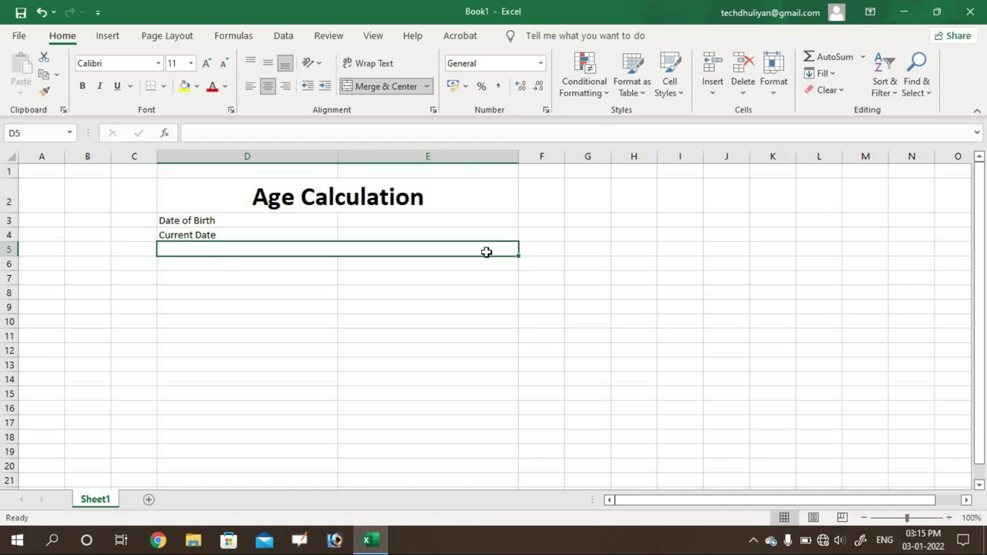
{"action": "left_click", "coordinate": [259, 264]}
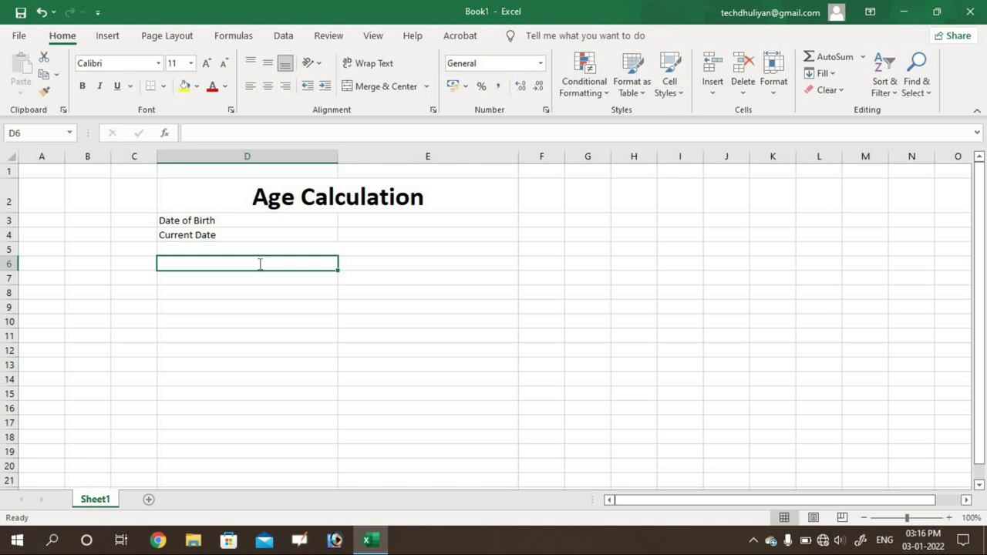
- Enter the labels Total Years, Total Months and Total Days in D6:D8
{"action": "type", "text": "TY"}
{"action": "key", "text": "BackSpace"}
{"action": "type", "text": "otal "}
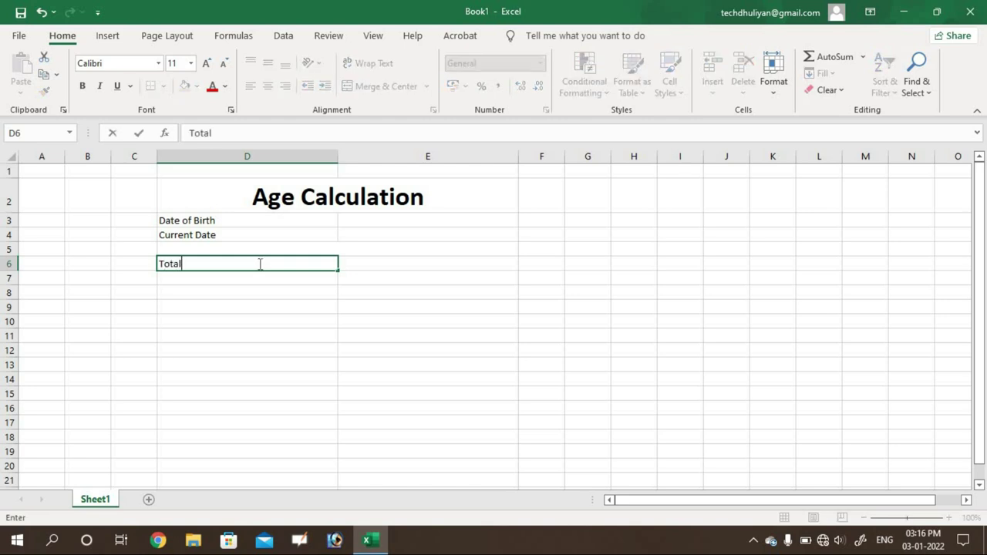
{"action": "type", "text": "Years"}
{"action": "key", "text": "Return"}
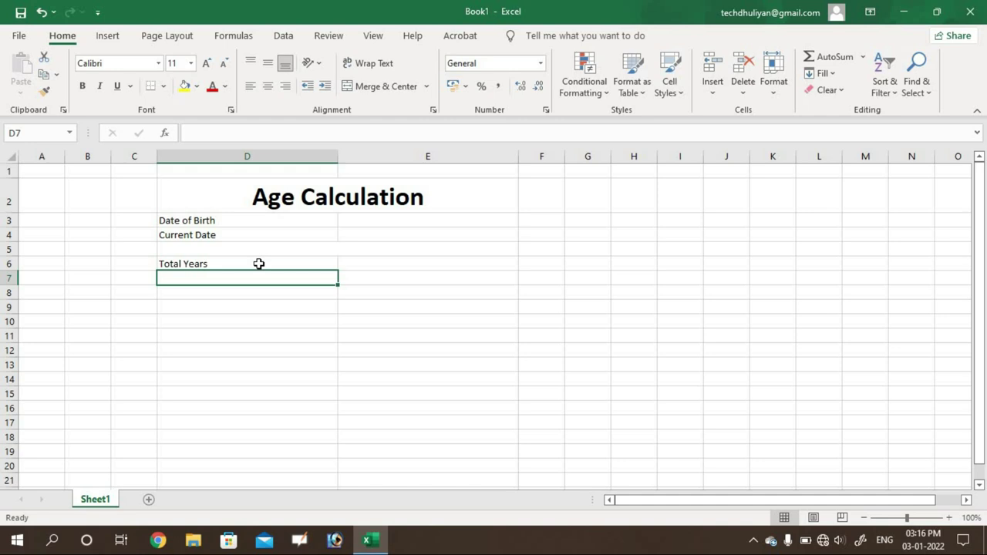
{"action": "type", "text": "Toda"}
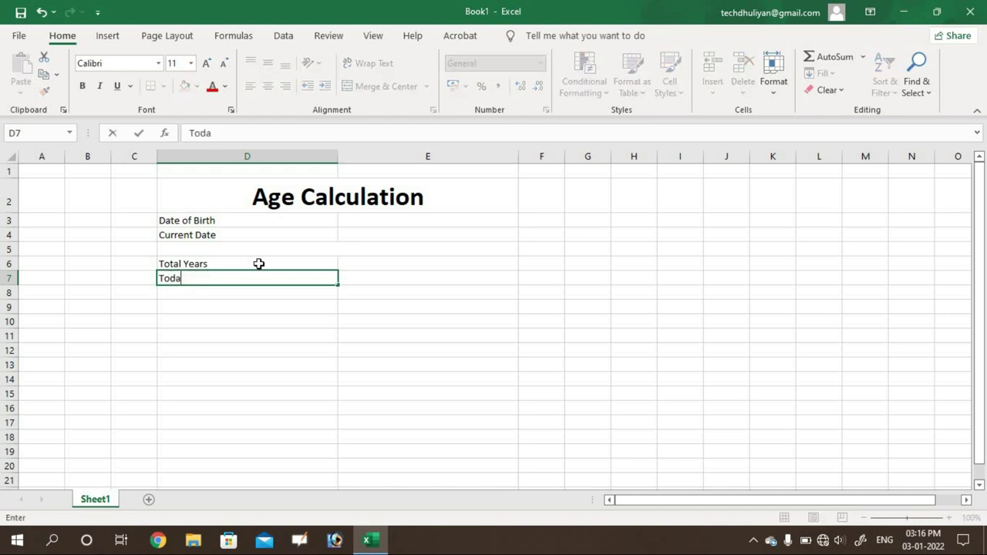
{"action": "key", "text": "BackSpace"}
{"action": "key", "text": "BackSpace"}
{"action": "type", "text": "tal Months"}
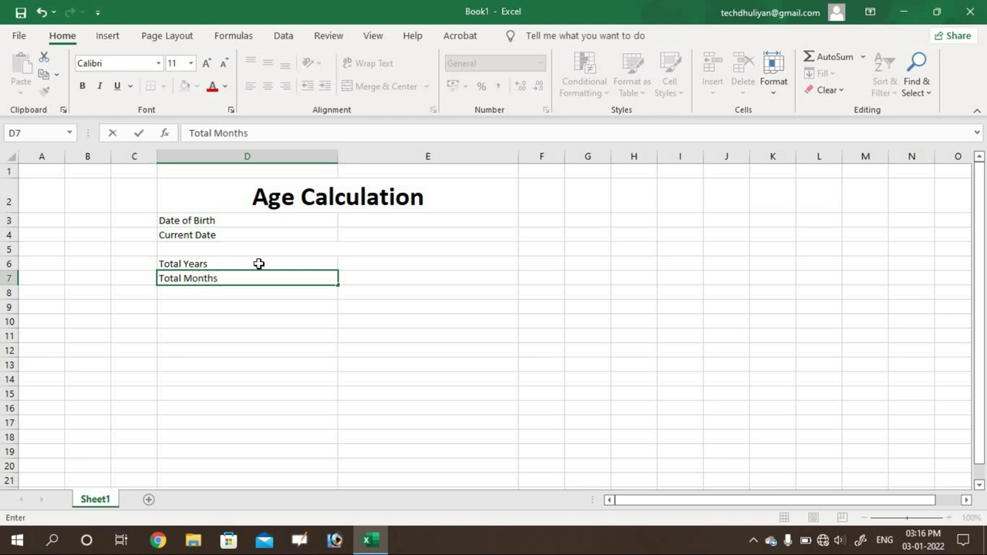
{"action": "key", "text": "Return"}
{"action": "type", "text": "Tota"}
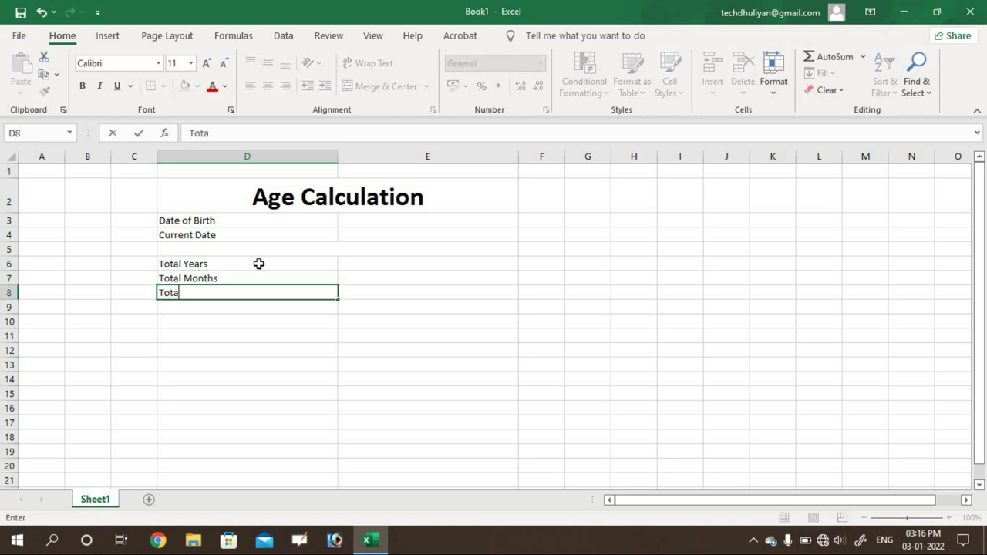
{"action": "type", "text": "l Days"}
{"action": "key", "text": "Return"}
- Enter the labels Total Week, Total Hours, Total Minutes and Total Seconds in D9:D12
{"action": "type", "text": "Total "}
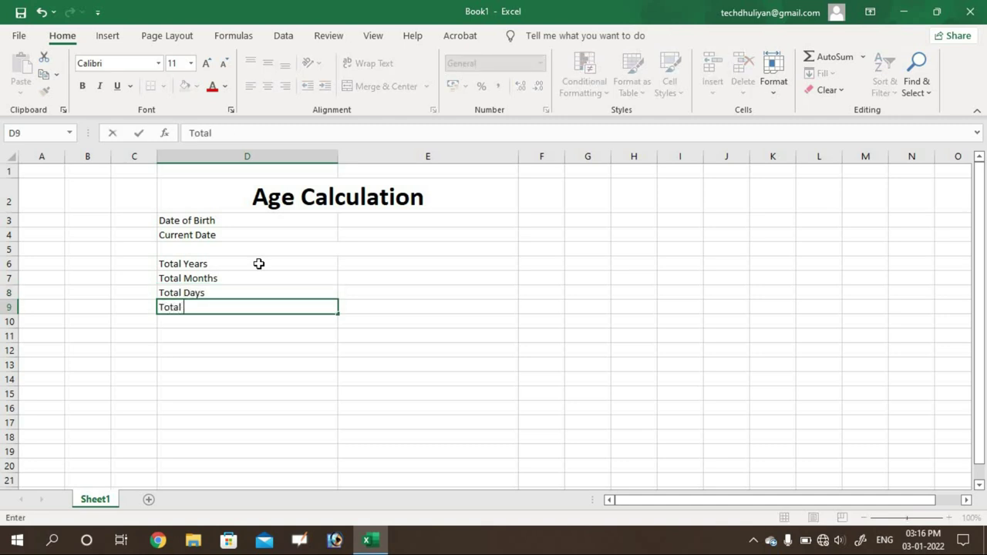
{"action": "type", "text": "Week"}
{"action": "key", "text": "Home"}
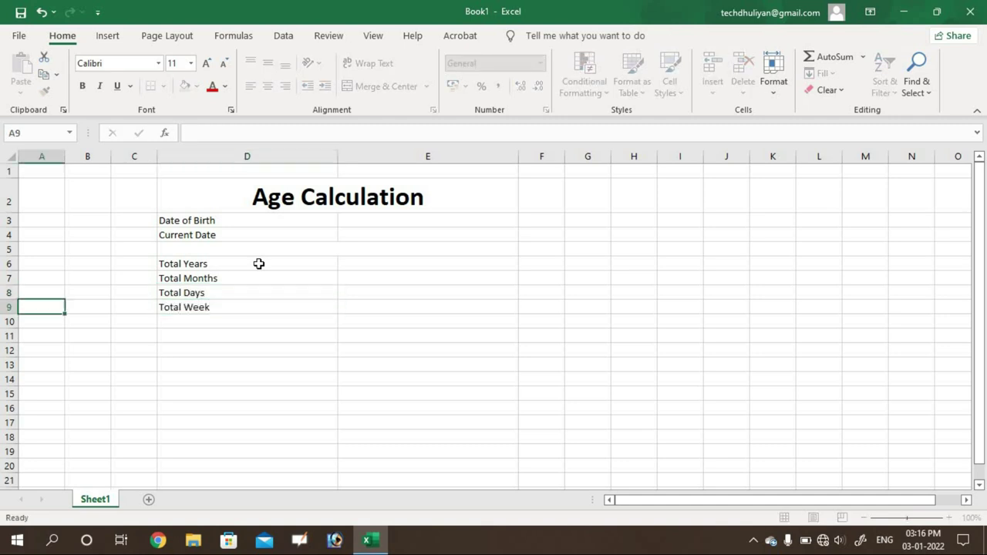
{"action": "key", "text": "Right"}
{"action": "key", "text": "Down"}
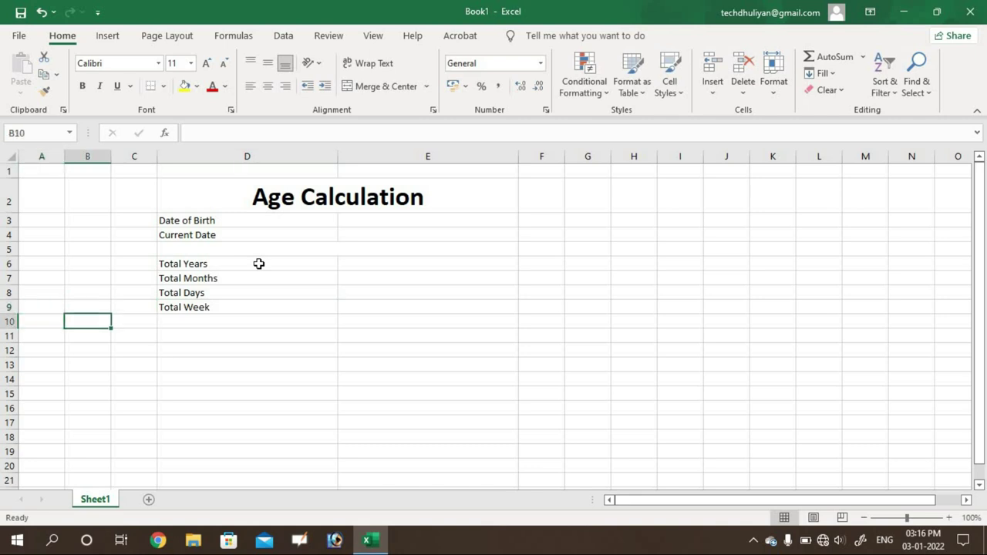
{"action": "key", "text": "Right"}
{"action": "key", "text": "Right"}
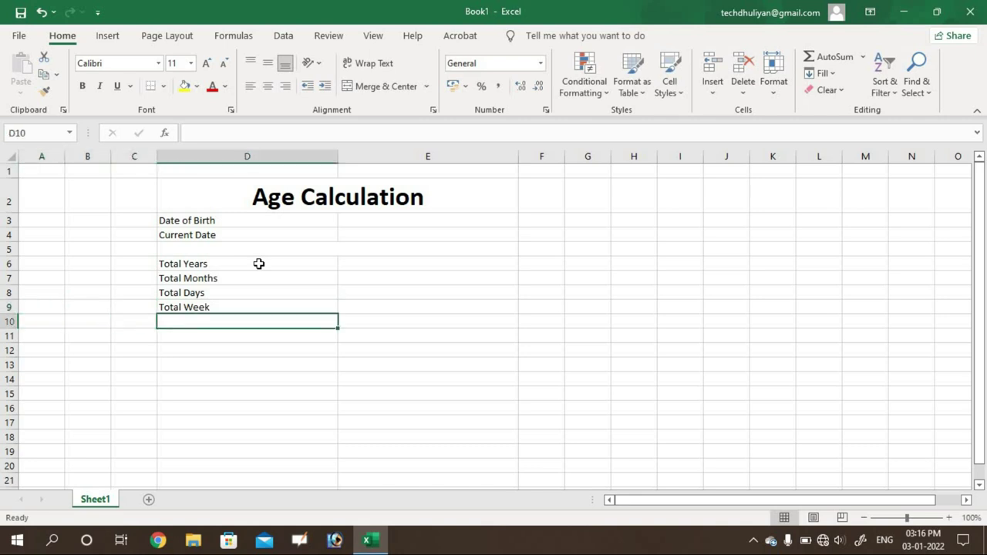
{"action": "type", "text": "Total Hours"}
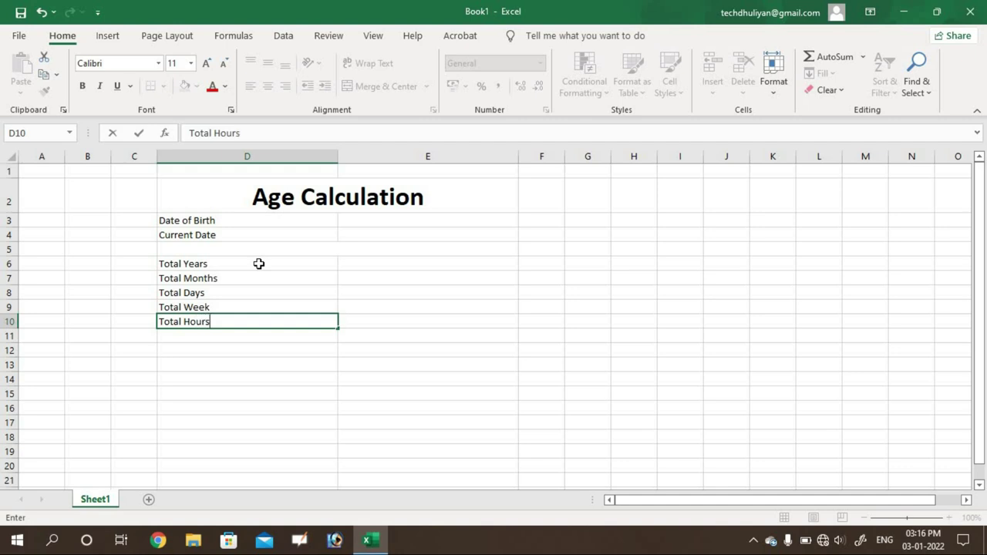
{"action": "key", "text": "Return"}
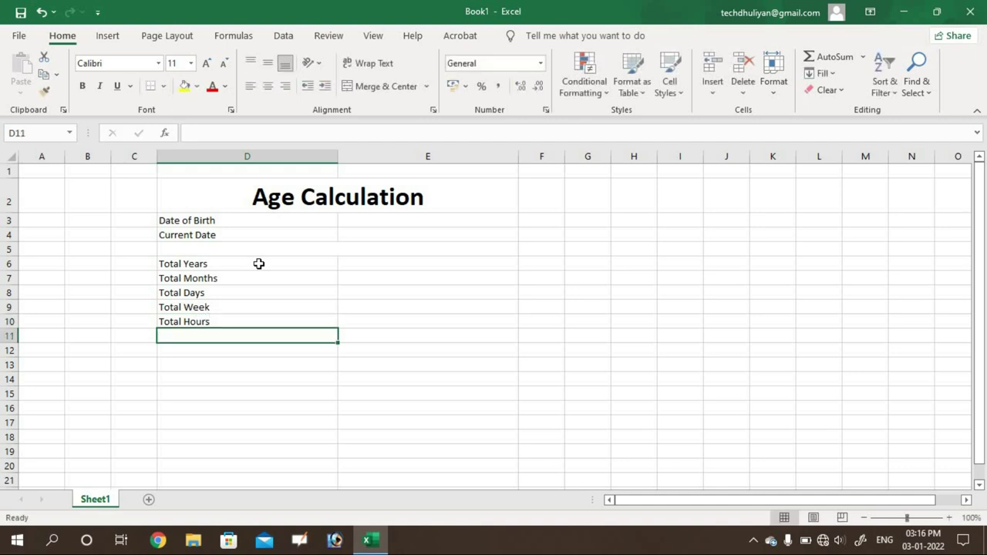
{"action": "type", "text": "Total"}
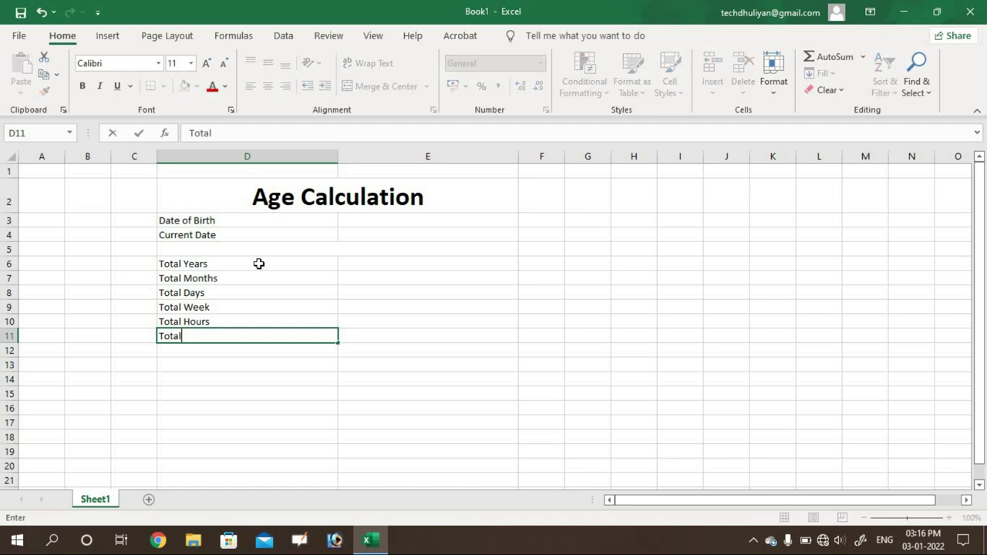
{"action": "type", "text": " Minutes"}
{"action": "key", "text": "Return"}
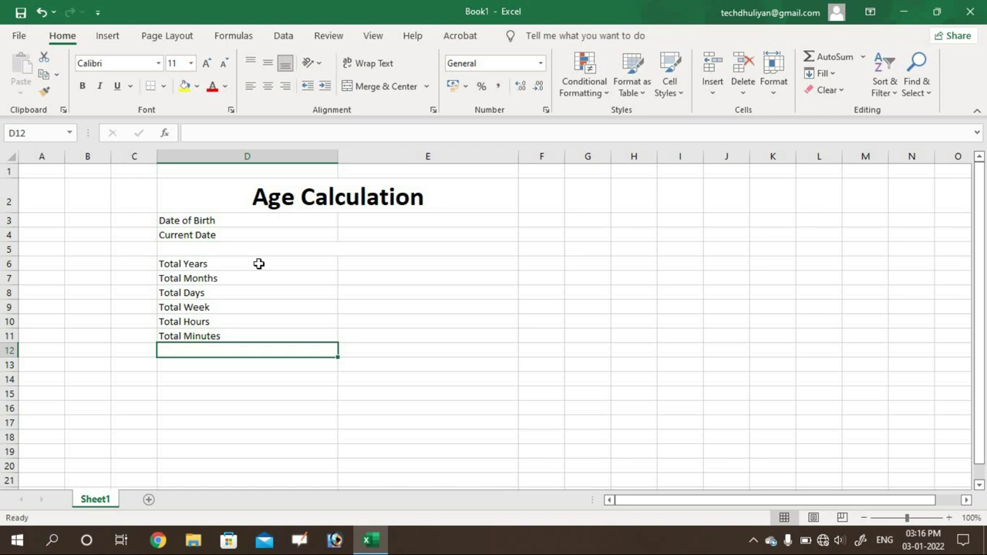
{"action": "type", "text": "Total Seconds"}
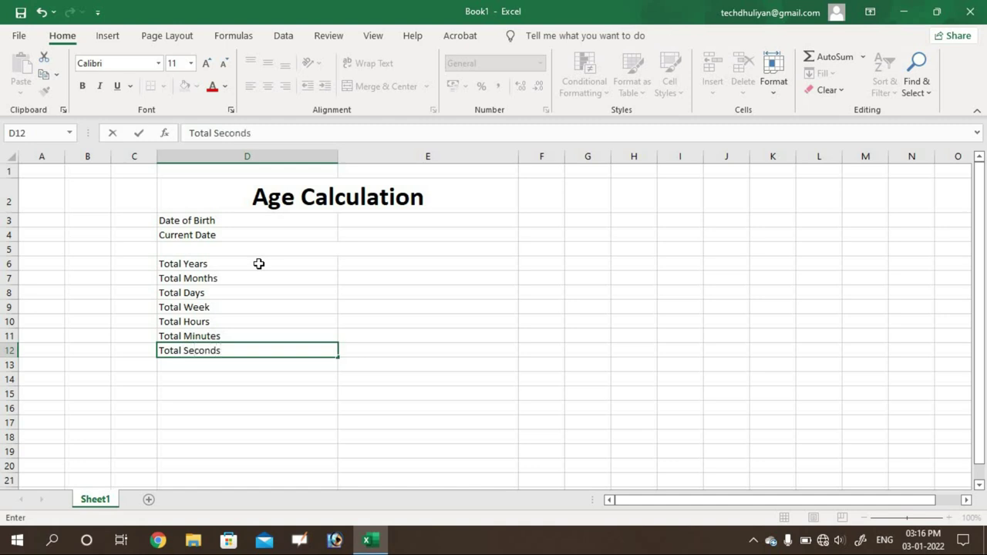
{"action": "key", "text": "Tab"}
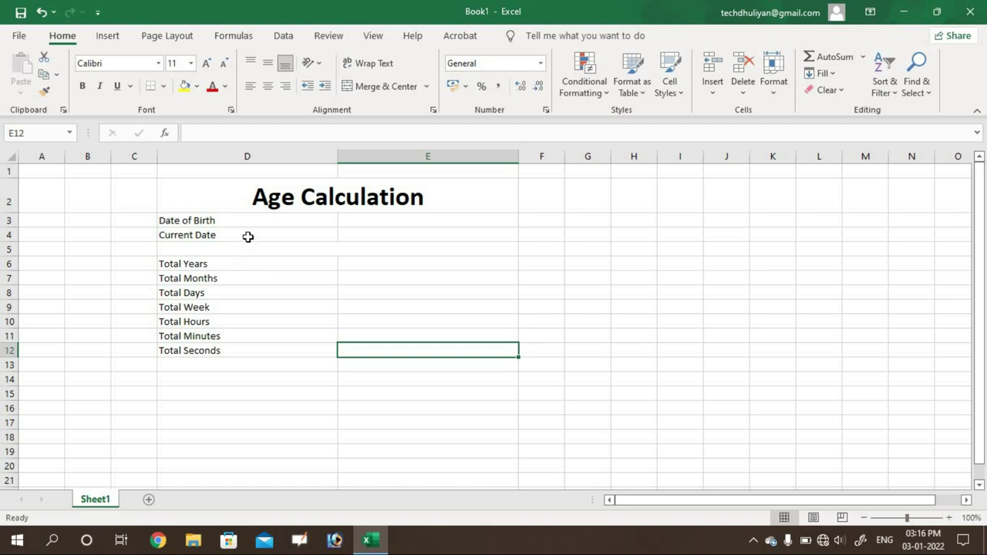
{"action": "left_click_drag", "start_coordinate": [201, 224], "coordinate": [356, 350]}
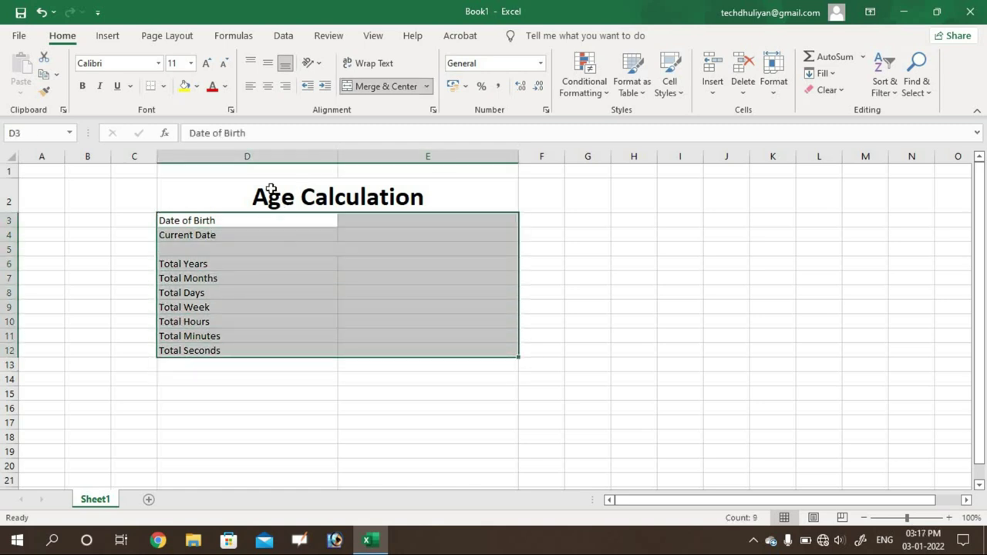
- Centre the D3:E12 label block and enlarge its text to 20 pt
{"action": "left_click", "coordinate": [268, 88]}
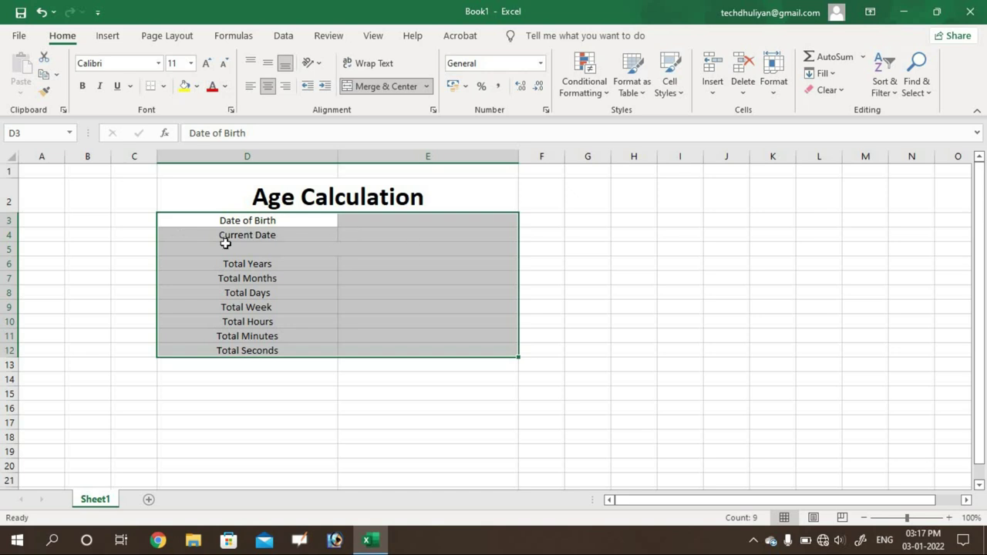
{"action": "left_click", "coordinate": [208, 63]}
{"action": "left_click", "coordinate": [208, 63]}
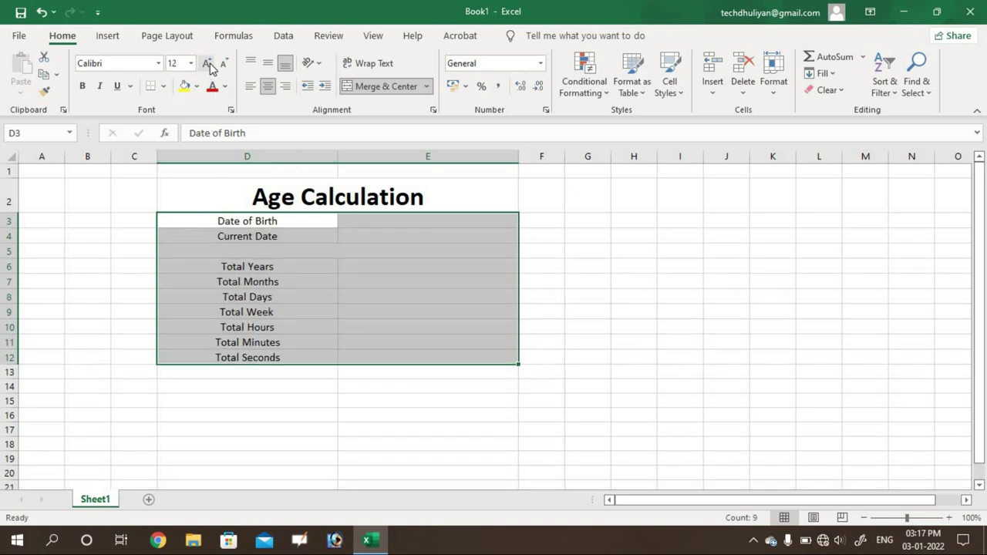
{"action": "left_click", "coordinate": [208, 63]}
{"action": "left_click", "coordinate": [208, 63]}
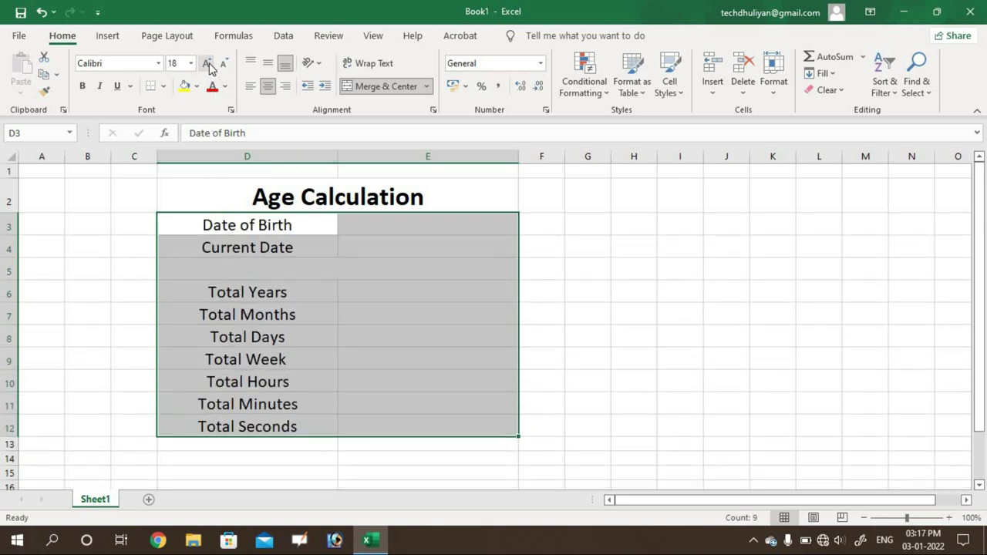
{"action": "left_click", "coordinate": [207, 63]}
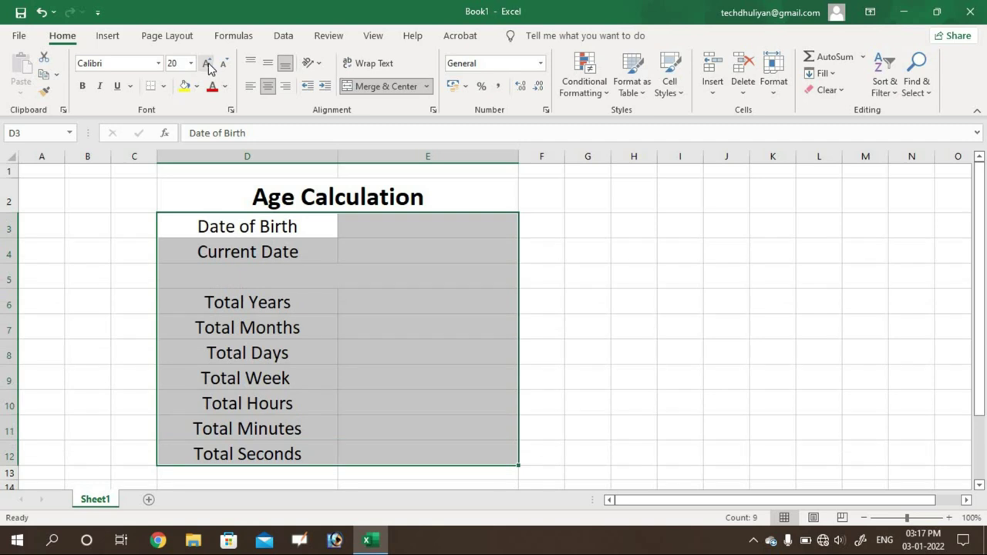
- Enlarge the Date of Birth and Current Date labels to 24 pt
{"action": "left_click", "coordinate": [256, 316]}
{"action": "left_click", "coordinate": [216, 226]}
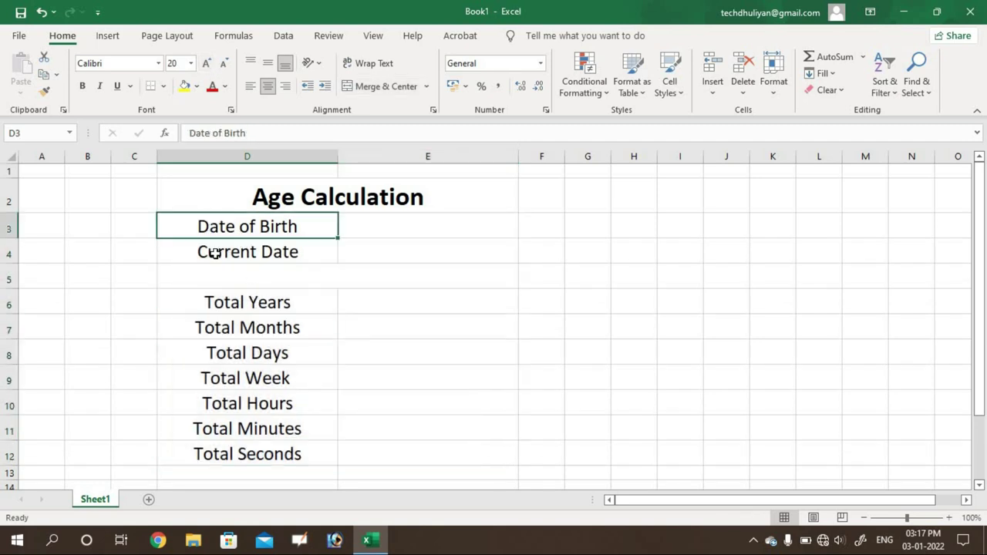
{"action": "left_click_drag", "start_coordinate": [215, 253], "coordinate": [231, 253]}
{"action": "left_click", "coordinate": [207, 63]}
{"action": "left_click", "coordinate": [207, 62]}
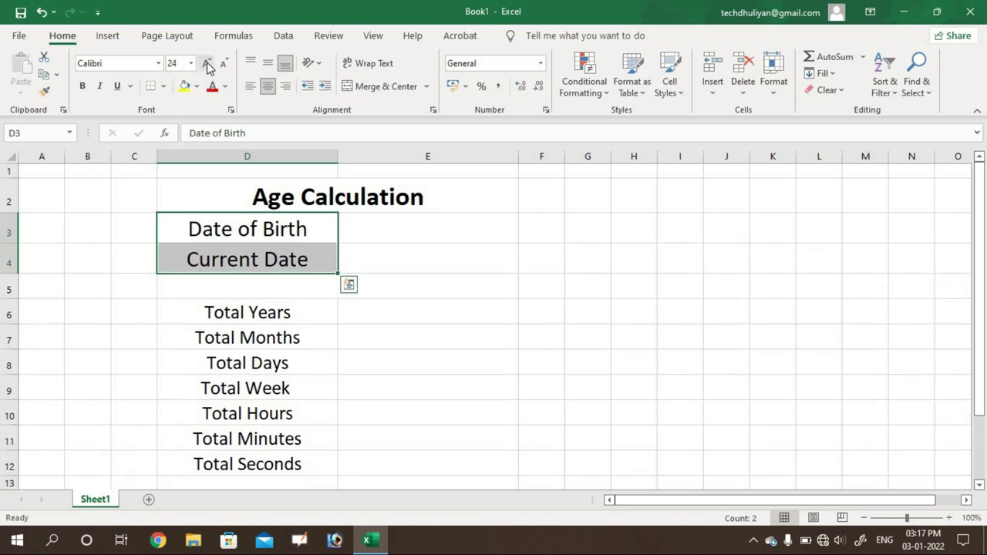
{"action": "left_click", "coordinate": [416, 221]}
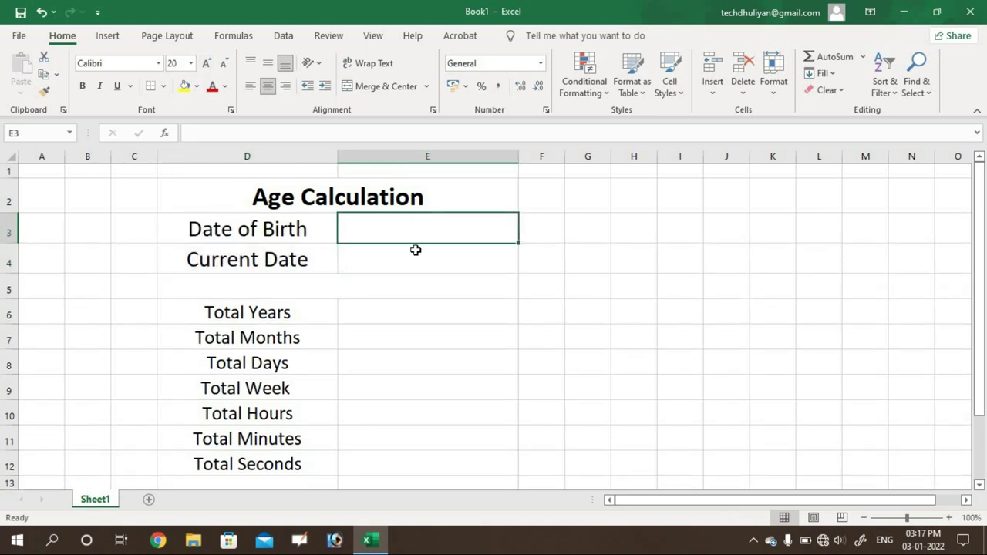
{"action": "left_click_drag", "start_coordinate": [417, 221], "coordinate": [415, 255]}
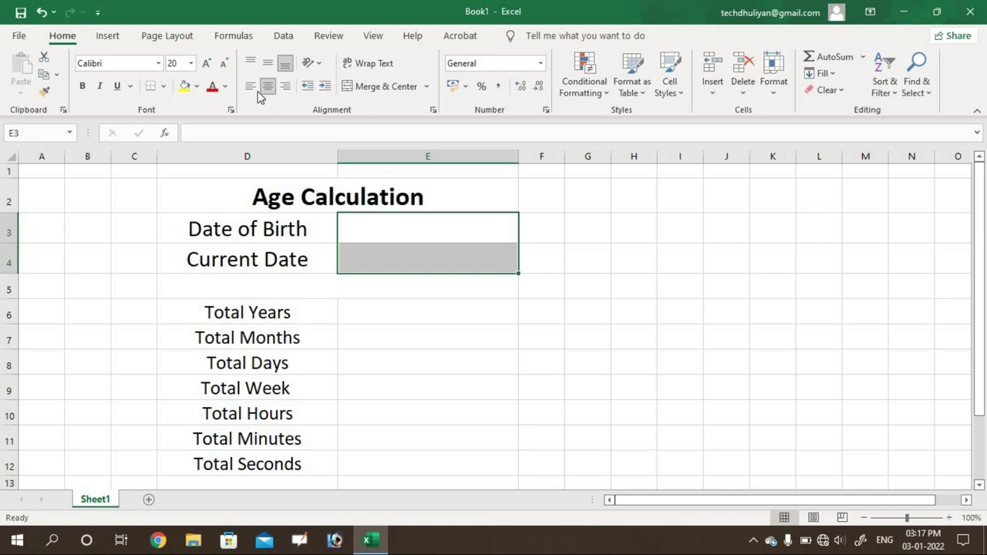
{"action": "left_click", "coordinate": [395, 337]}
- Set the merged spacer row 5 to 24 pt so it becomes taller
{"action": "left_click", "coordinate": [365, 286]}
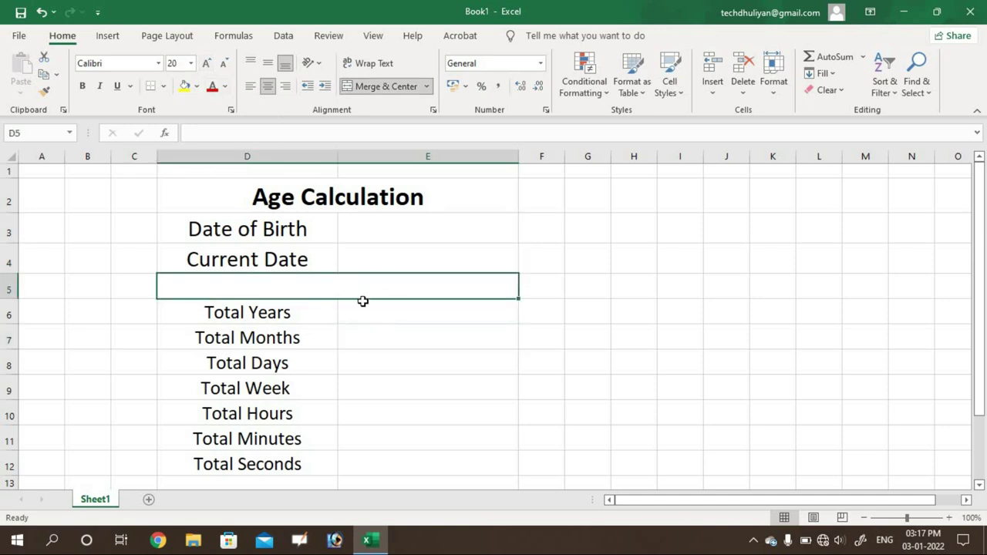
{"action": "left_click", "coordinate": [208, 64]}
{"action": "left_click", "coordinate": [208, 65]}
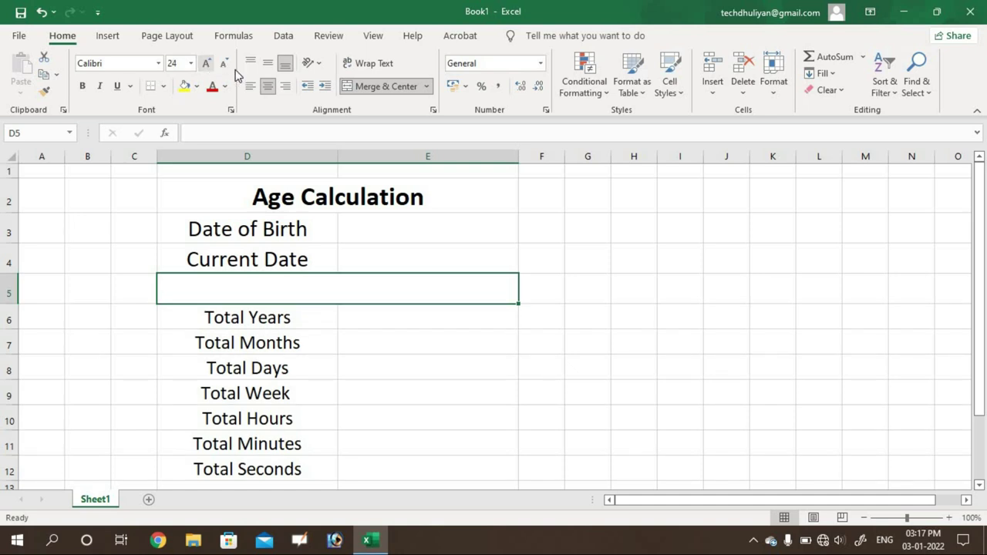
{"action": "left_click", "coordinate": [414, 409]}
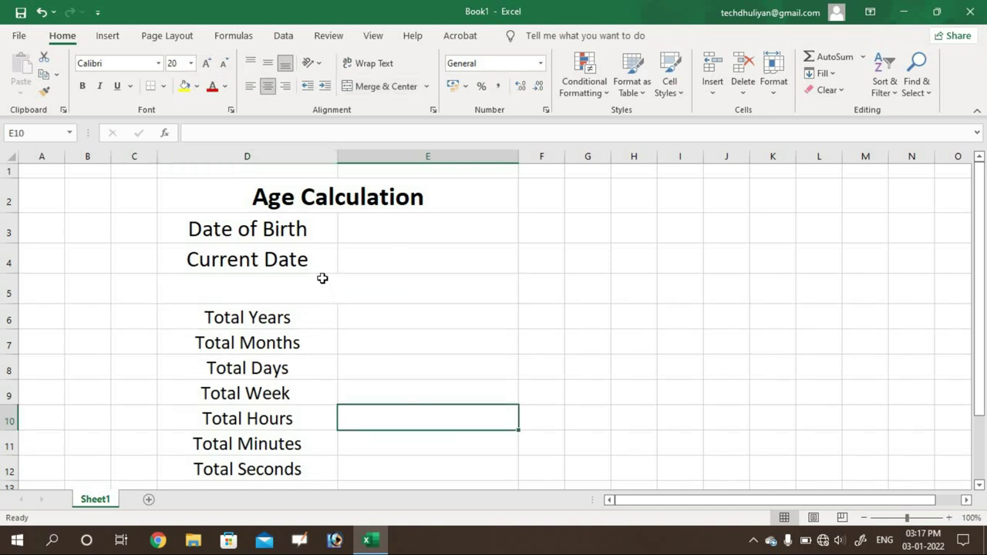
{"action": "left_click", "coordinate": [323, 278]}
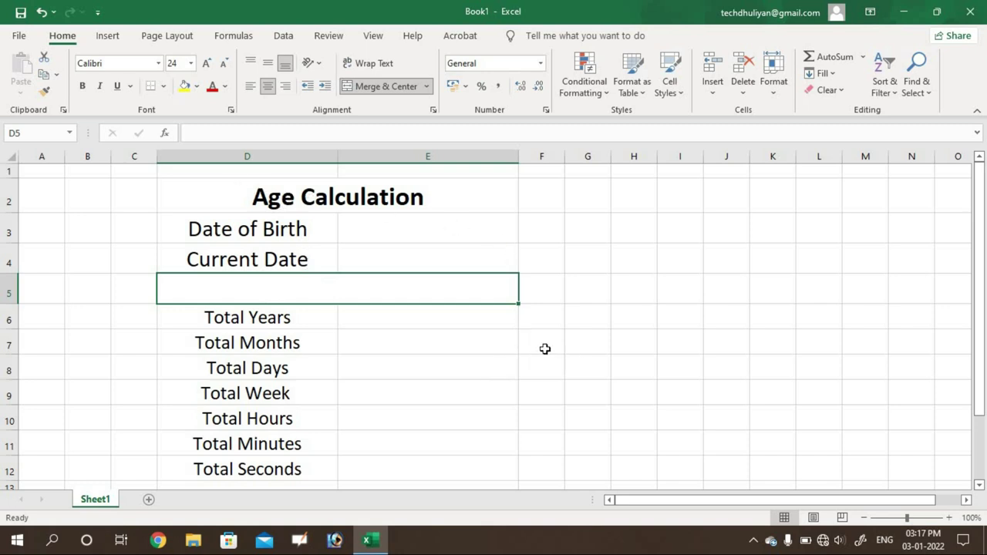
{"action": "left_click", "coordinate": [322, 197]}
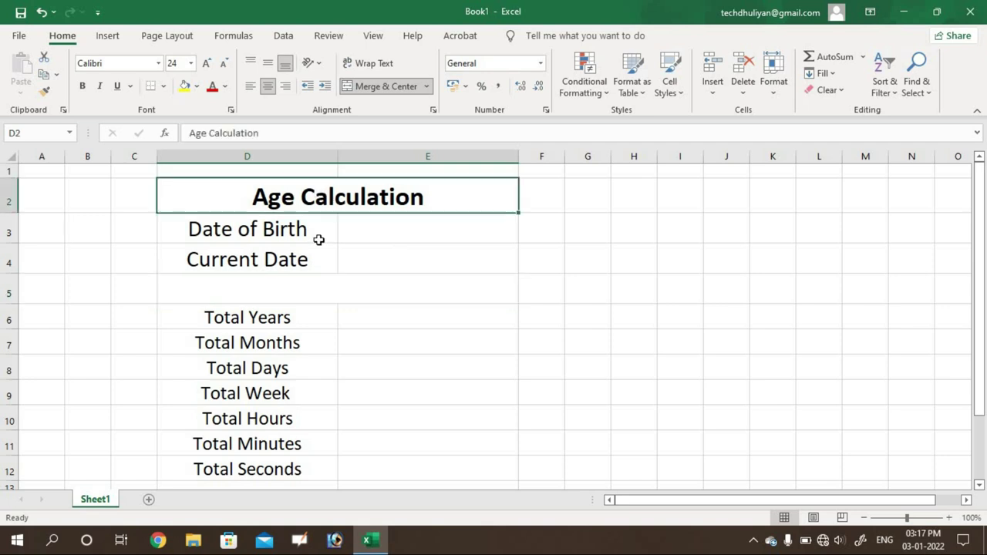
- Apply All Borders to the D2:E12 Age Calculation table
{"action": "left_click_drag", "start_coordinate": [319, 239], "coordinate": [303, 466]}
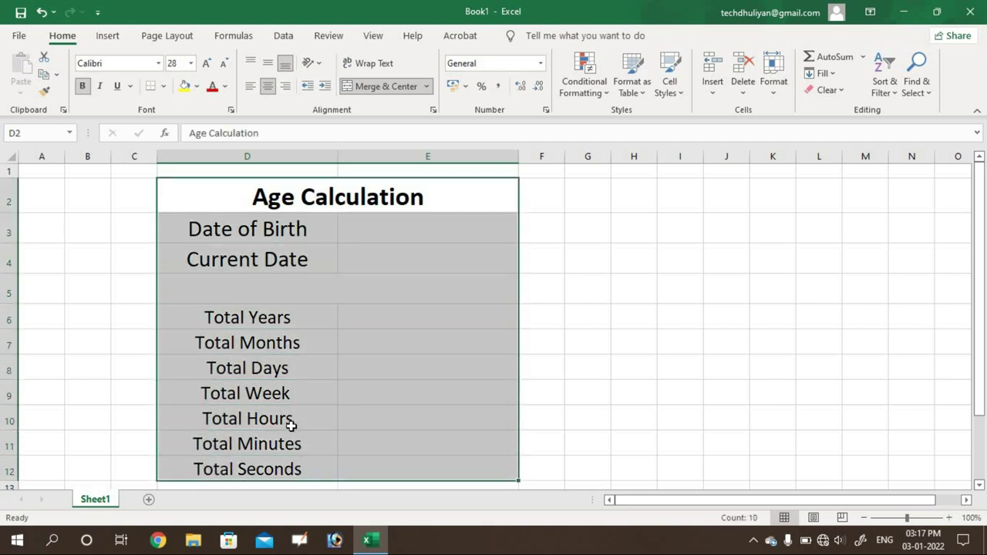
{"action": "left_click", "coordinate": [165, 88]}
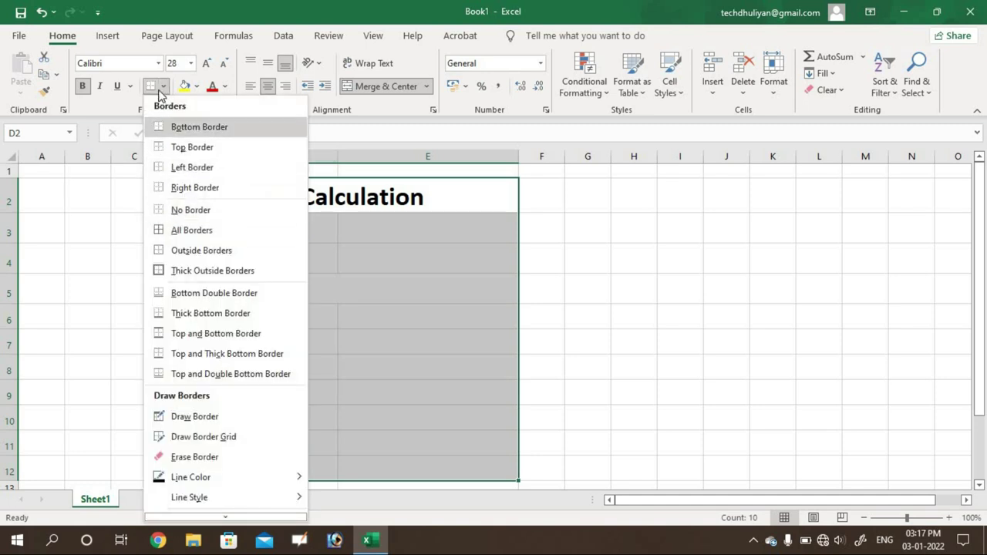
{"action": "left_click", "coordinate": [163, 230]}
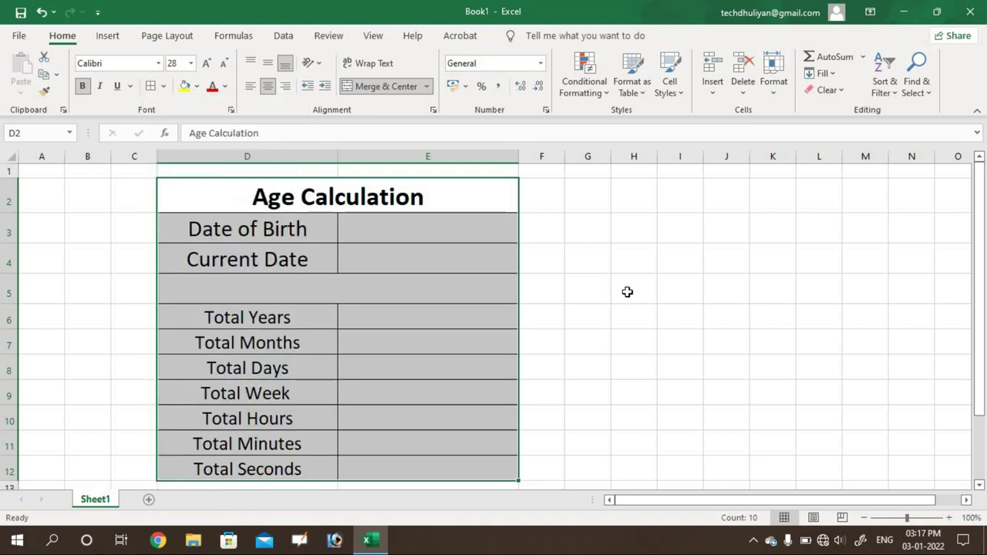
{"action": "left_click", "coordinate": [627, 292]}
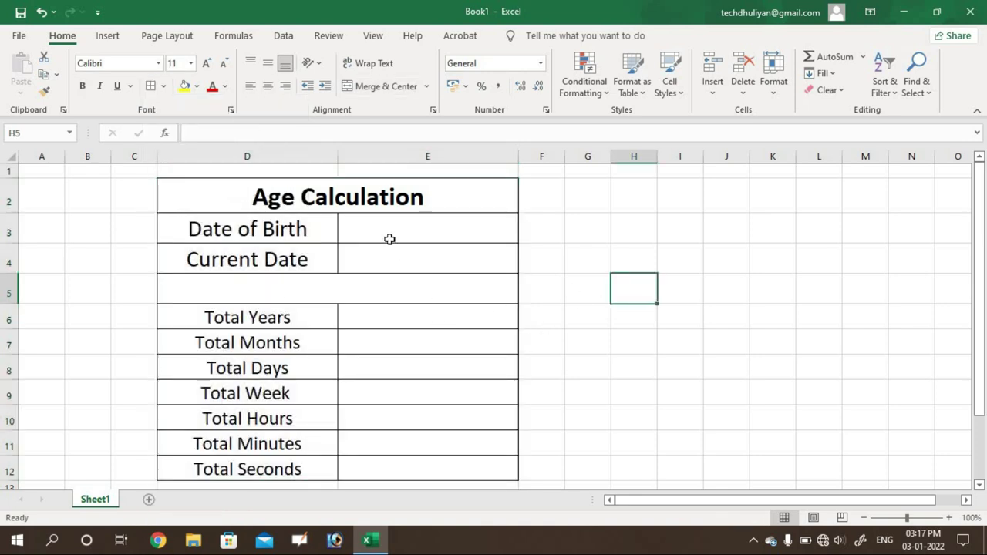
{"action": "left_click", "coordinate": [451, 198]}
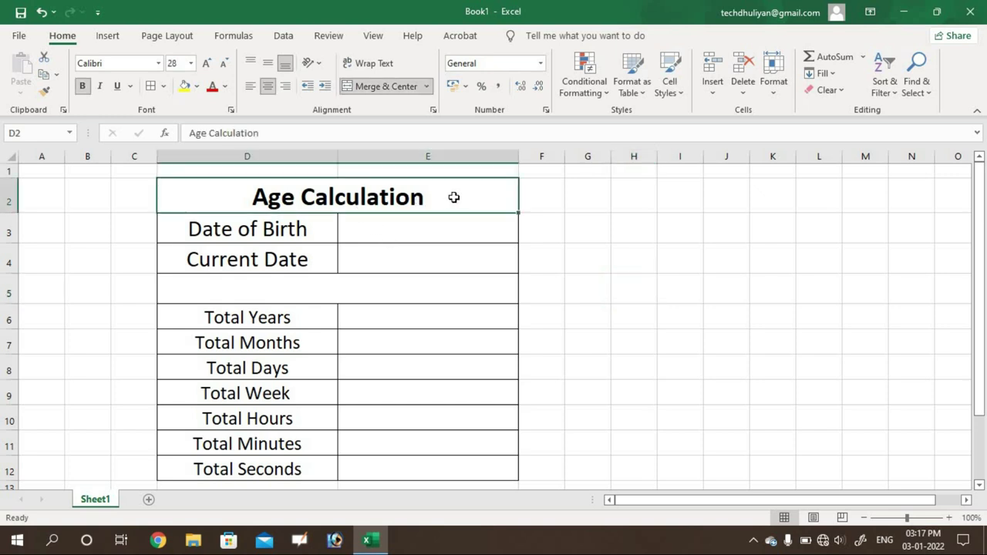
- Give the Age Calculation title cell a Dark Red fill with White font
{"action": "left_click", "coordinate": [197, 88]}
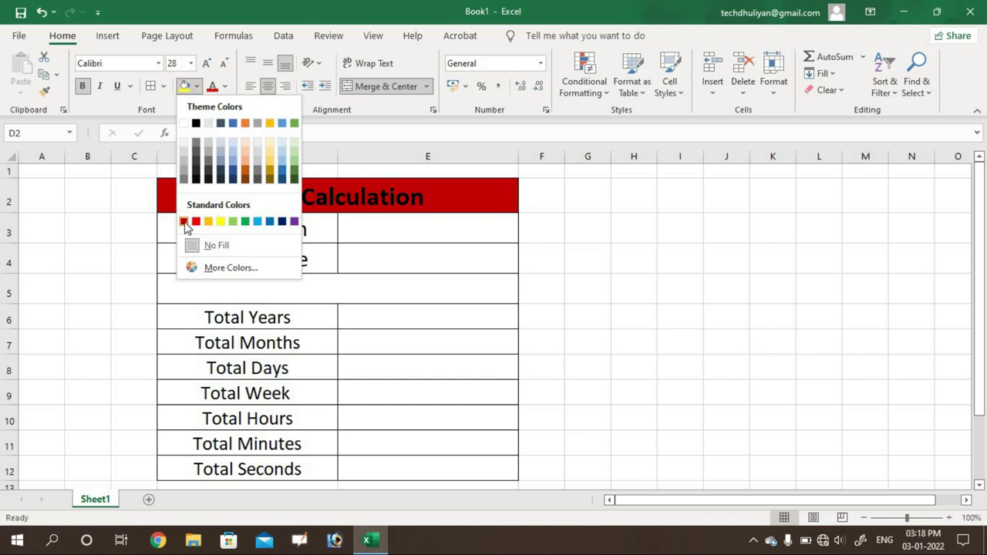
{"action": "left_click", "coordinate": [184, 221]}
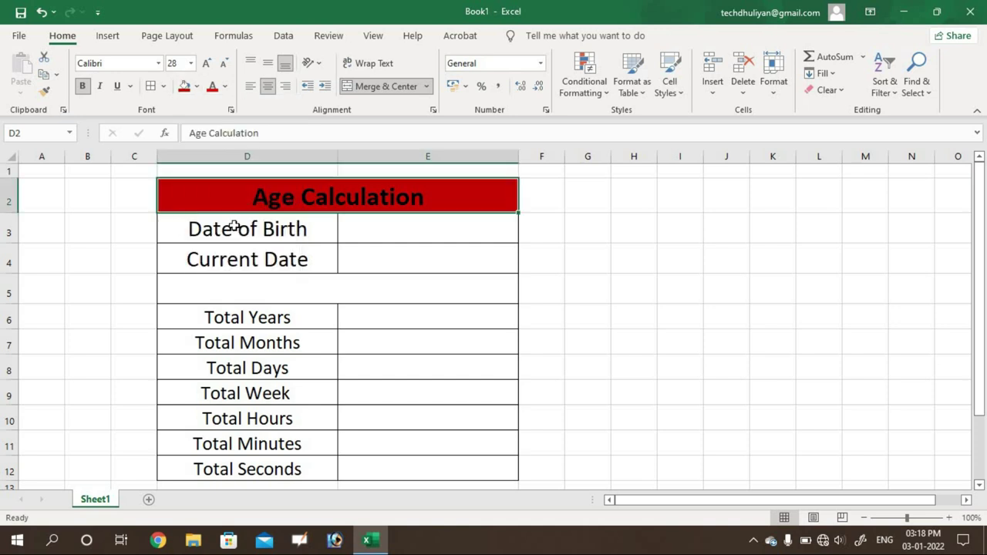
{"action": "left_click", "coordinate": [225, 87]}
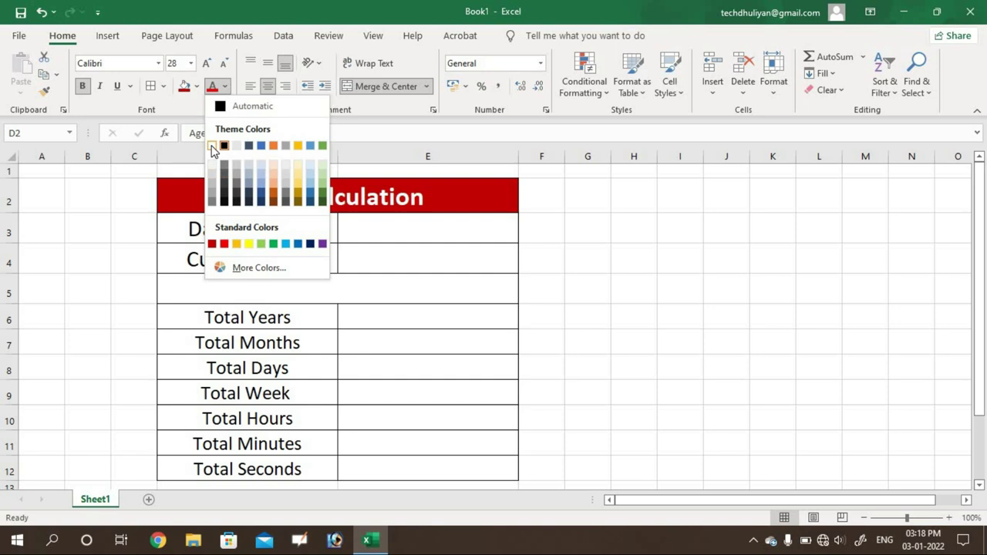
{"action": "left_click", "coordinate": [212, 146]}
{"action": "left_click", "coordinate": [583, 255]}
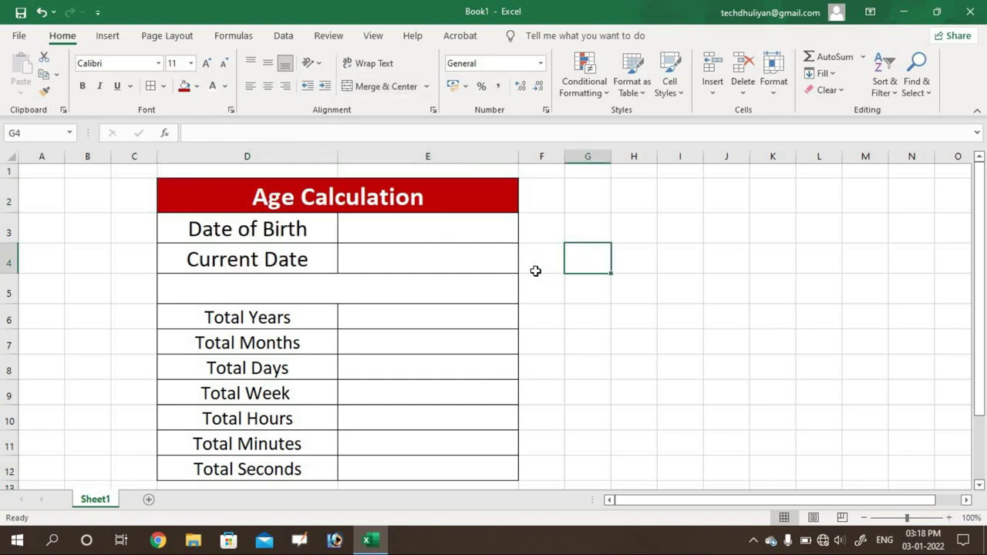
{"action": "left_click", "coordinate": [340, 198]}
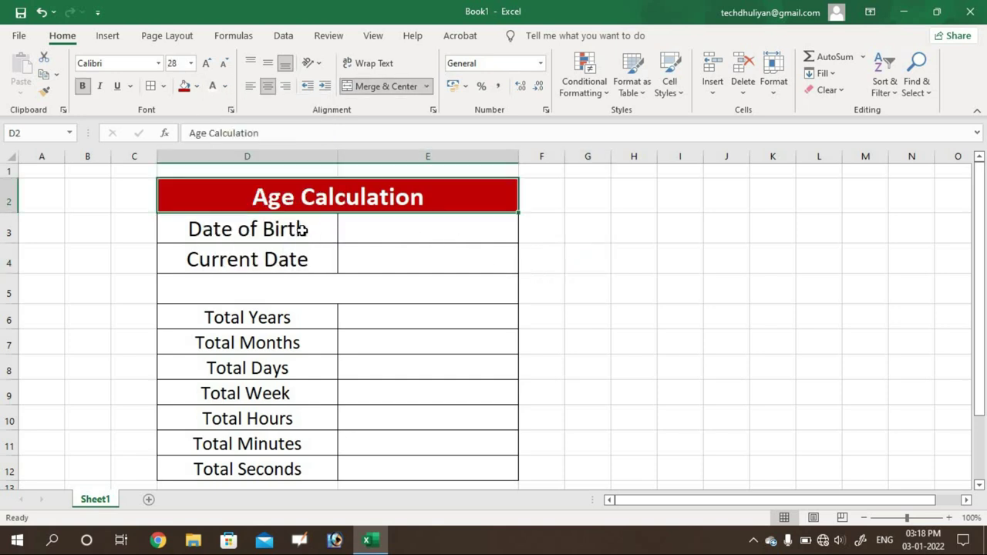
{"action": "left_click", "coordinate": [303, 229]}
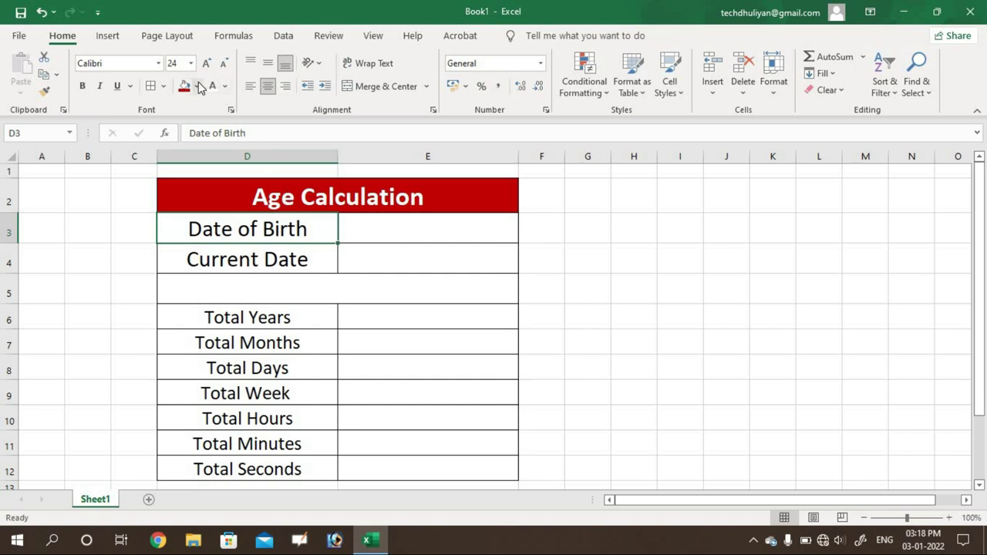
{"action": "left_click", "coordinate": [198, 87]}
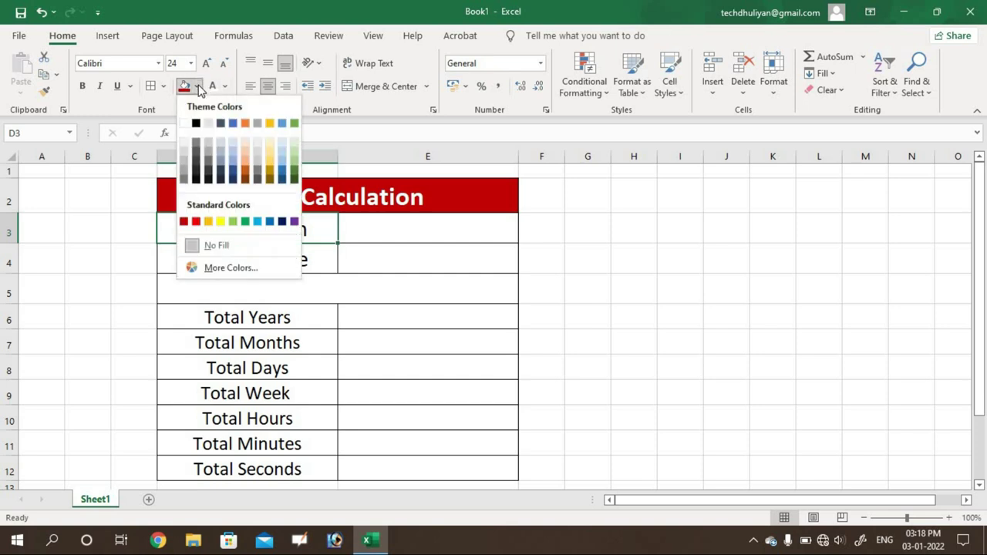
- Fill the Date of Birth label yellow and the Current Date label light green
{"action": "left_click", "coordinate": [221, 221]}
{"action": "left_click", "coordinate": [319, 259]}
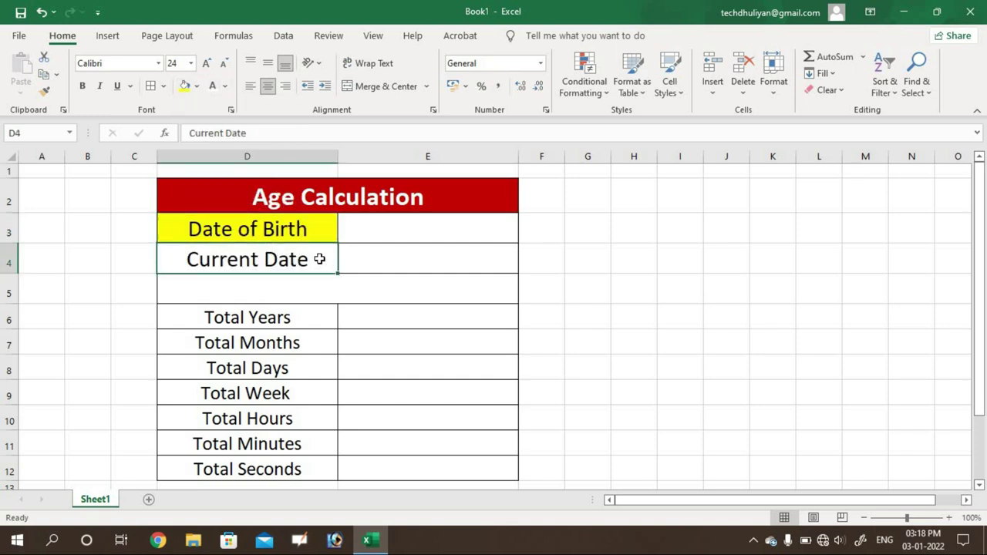
{"action": "left_click", "coordinate": [197, 87]}
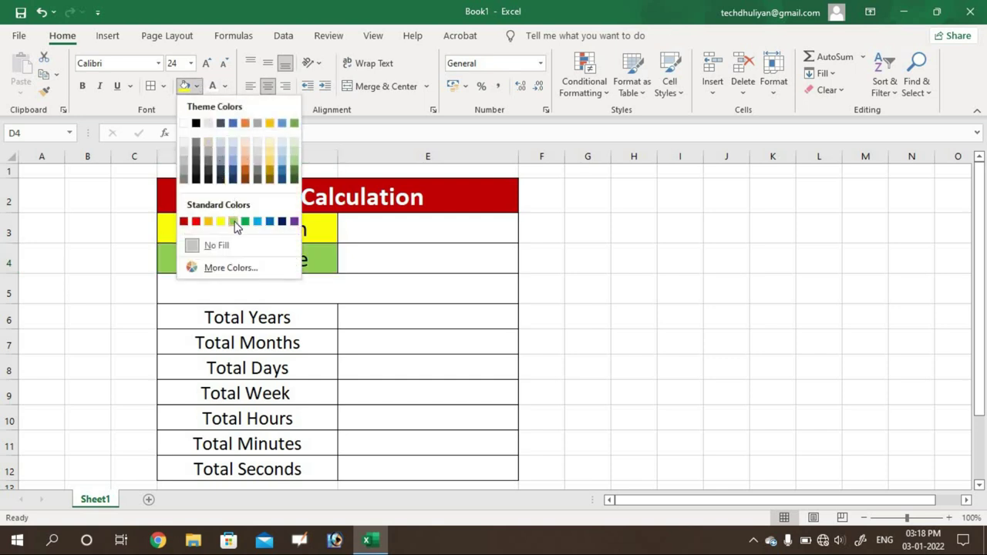
{"action": "left_click", "coordinate": [234, 222]}
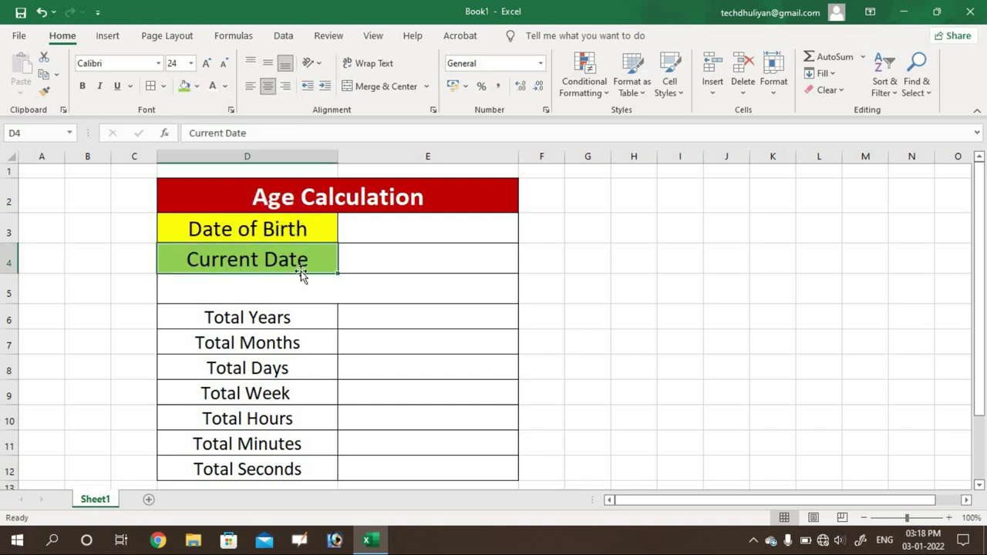
- Fill spacer row 5 dark blue with bold white text, leaving it blank
{"action": "left_click", "coordinate": [229, 300]}
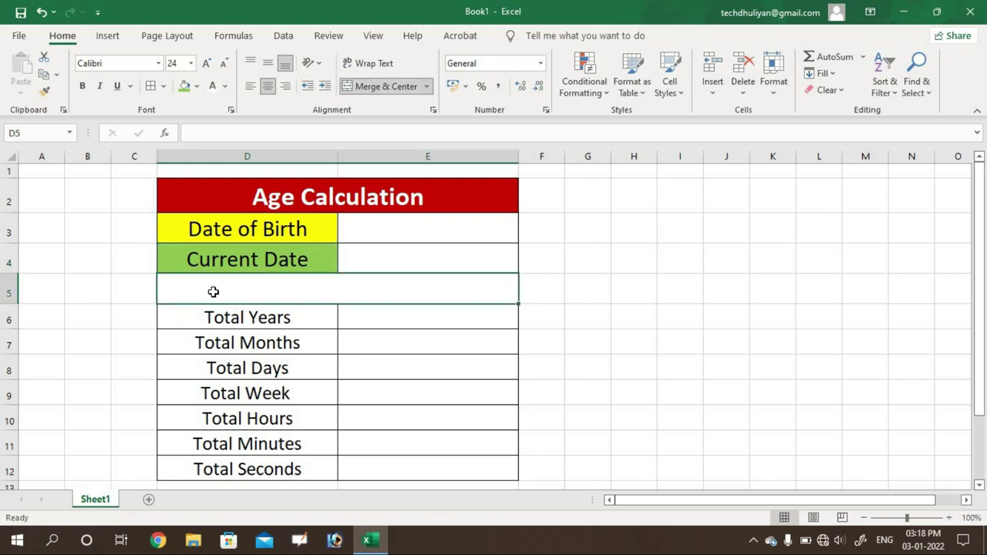
{"action": "left_click", "coordinate": [199, 86]}
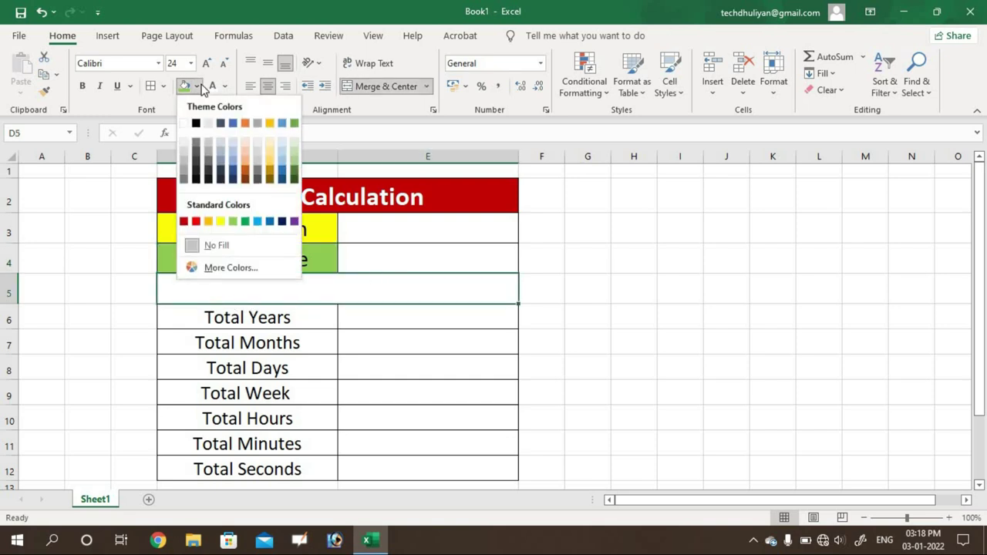
{"action": "left_click", "coordinate": [283, 224]}
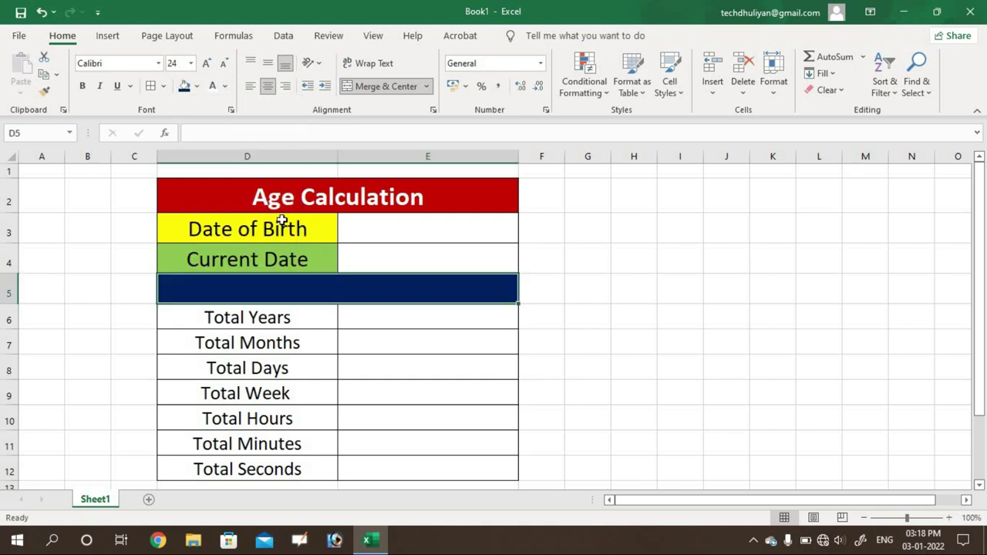
{"action": "left_click", "coordinate": [83, 88]}
{"action": "left_click", "coordinate": [225, 87]}
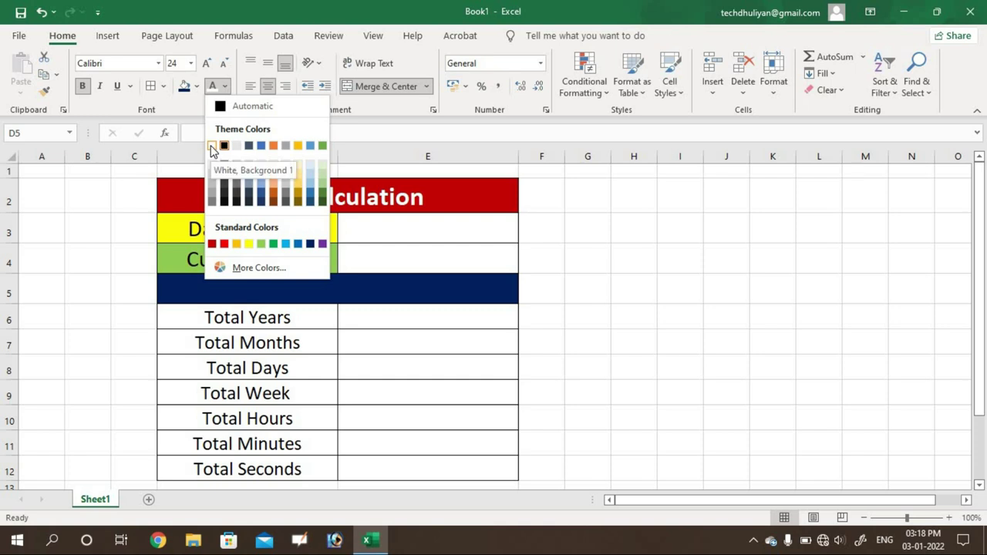
{"action": "left_click", "coordinate": [212, 146]}
{"action": "type", "text": "5"}
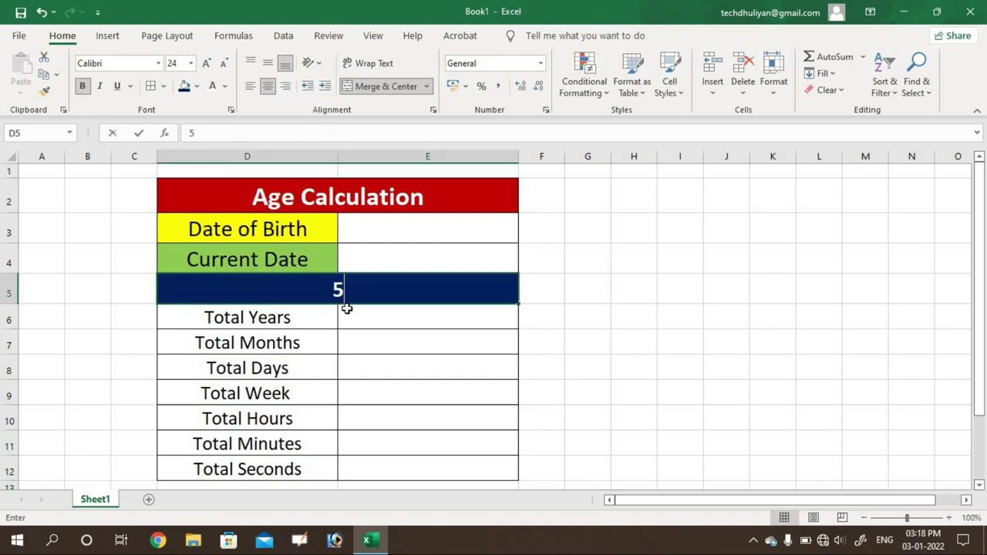
{"action": "type", "text": "6"}
{"action": "key", "text": "BackSpace"}
{"action": "key", "text": "BackSpace"}
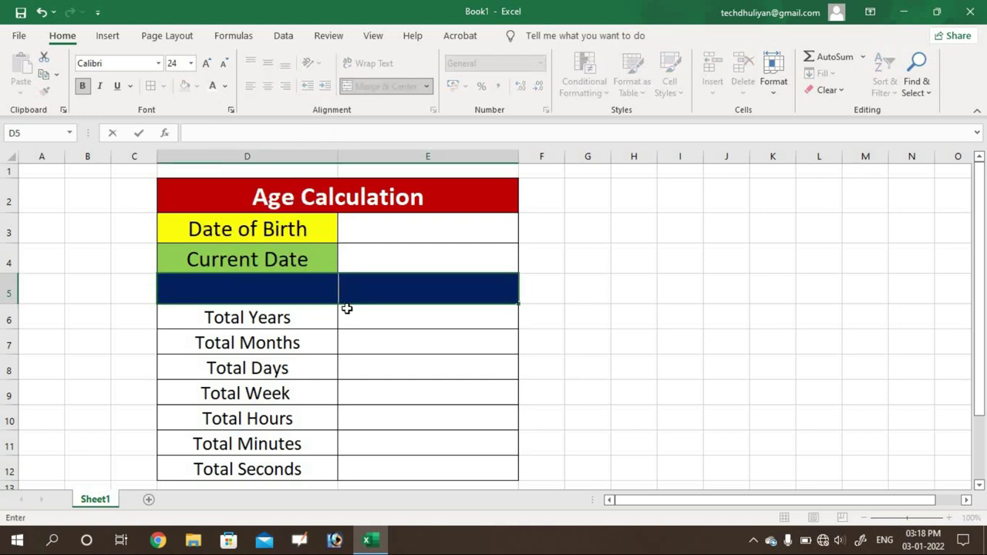
{"action": "left_click", "coordinate": [398, 344]}
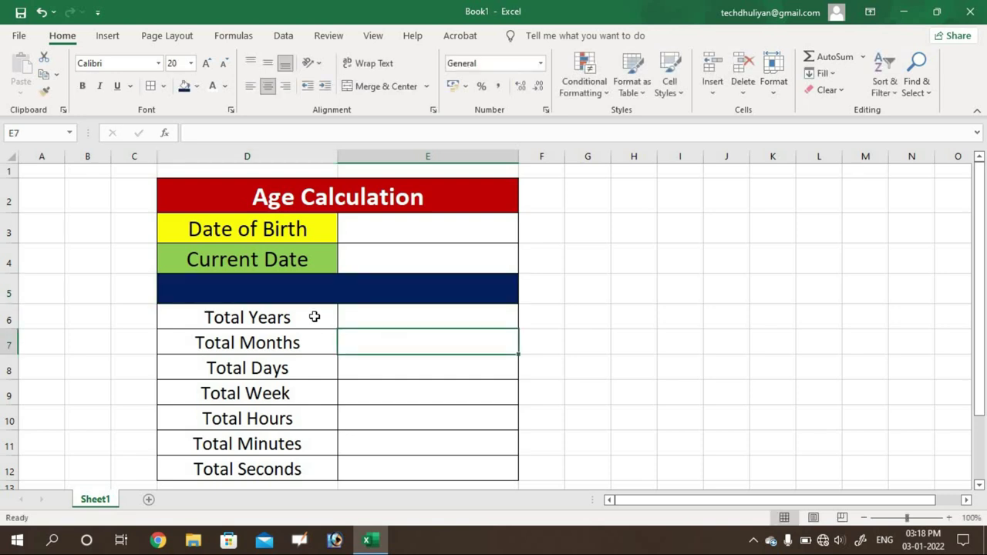
- Make the D6:D12 labels italic with a purple fill
{"action": "left_click_drag", "start_coordinate": [315, 317], "coordinate": [306, 468]}
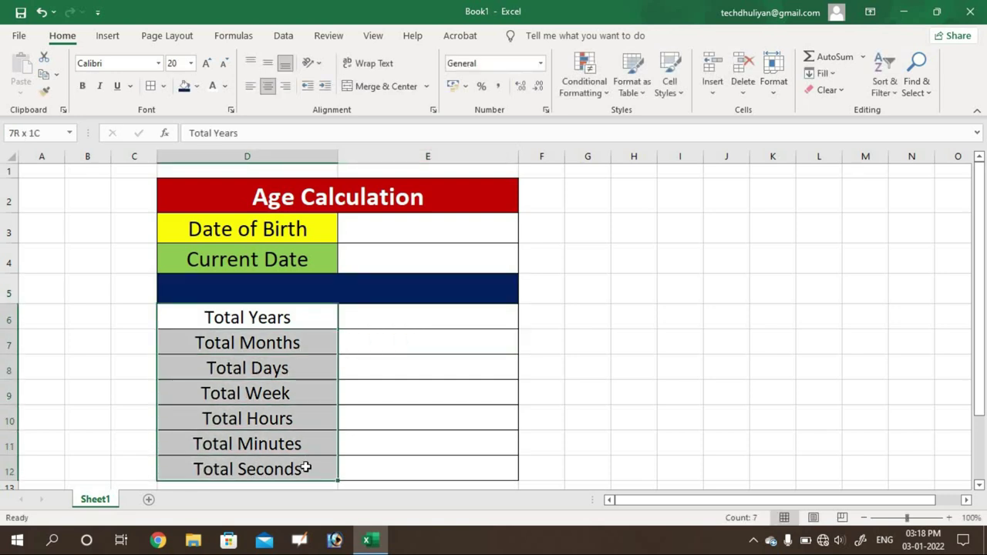
{"action": "left_click", "coordinate": [259, 324]}
{"action": "left_click", "coordinate": [262, 344]}
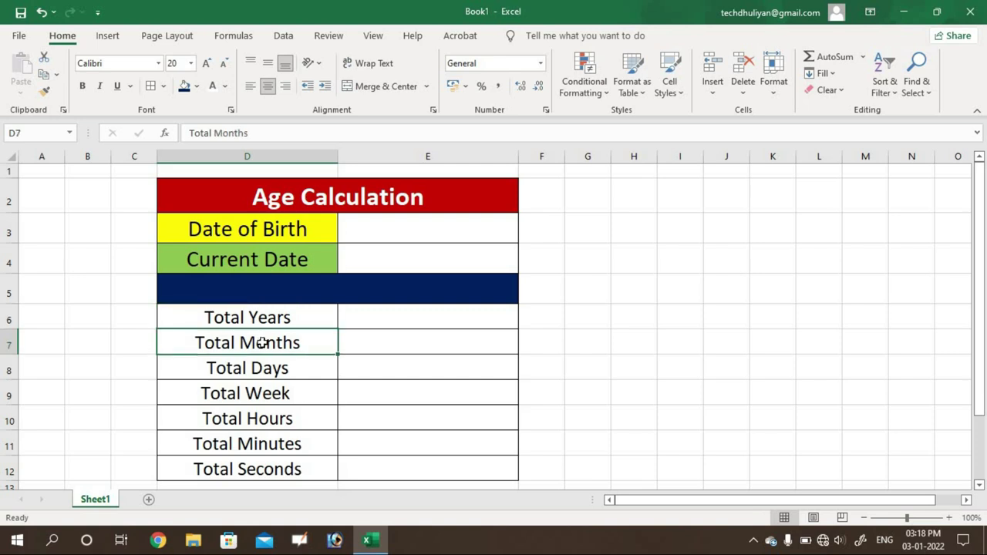
{"action": "left_click_drag", "start_coordinate": [275, 322], "coordinate": [276, 468]}
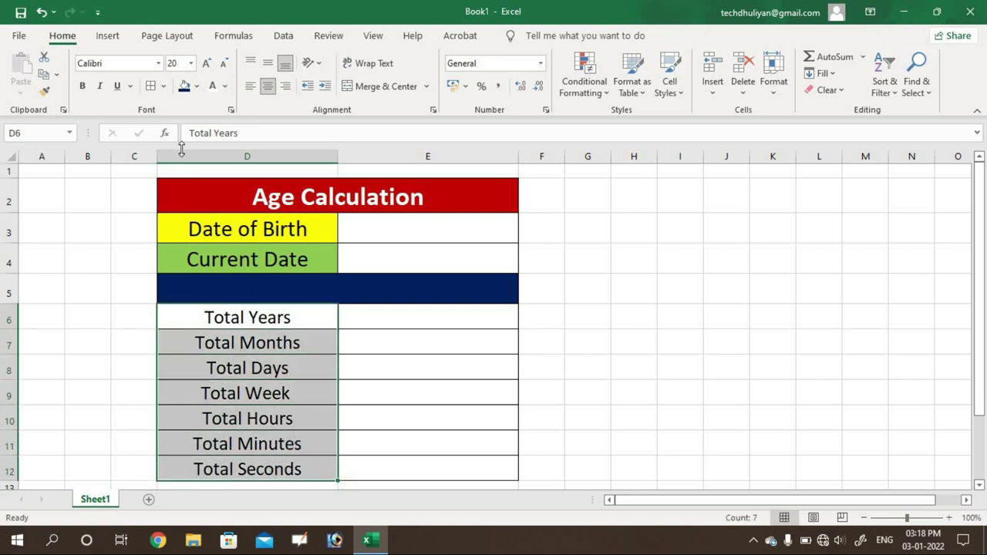
{"action": "left_click", "coordinate": [101, 87]}
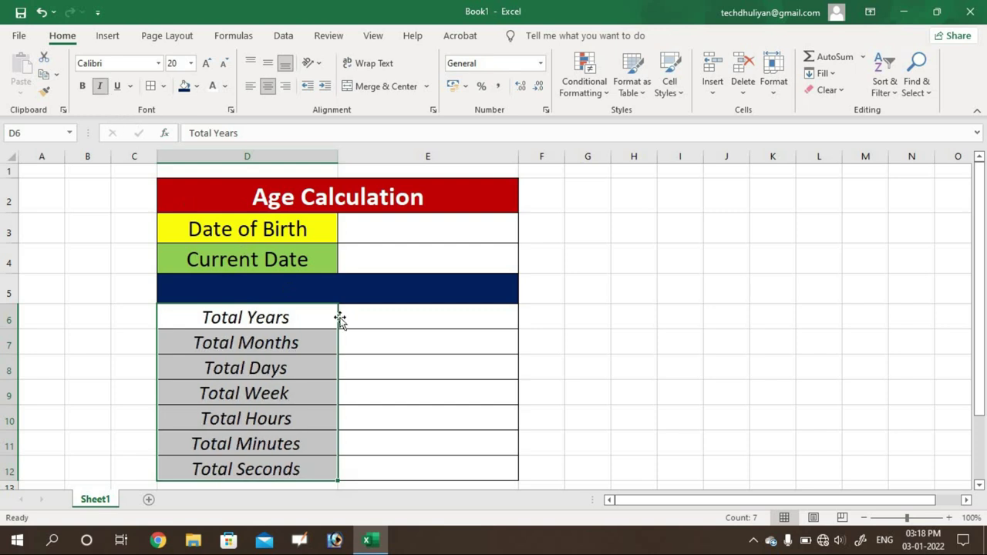
{"action": "left_click", "coordinate": [197, 86]}
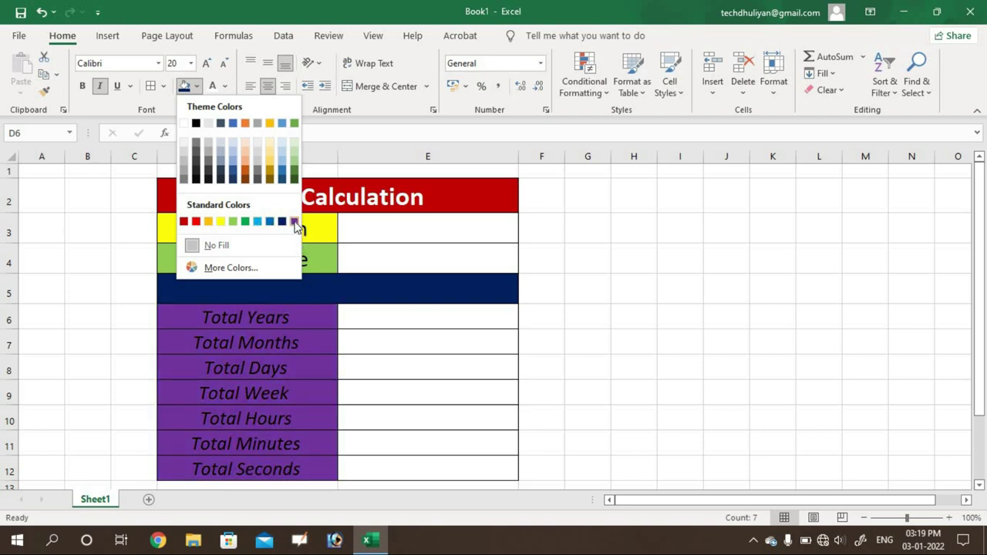
{"action": "left_click", "coordinate": [294, 223]}
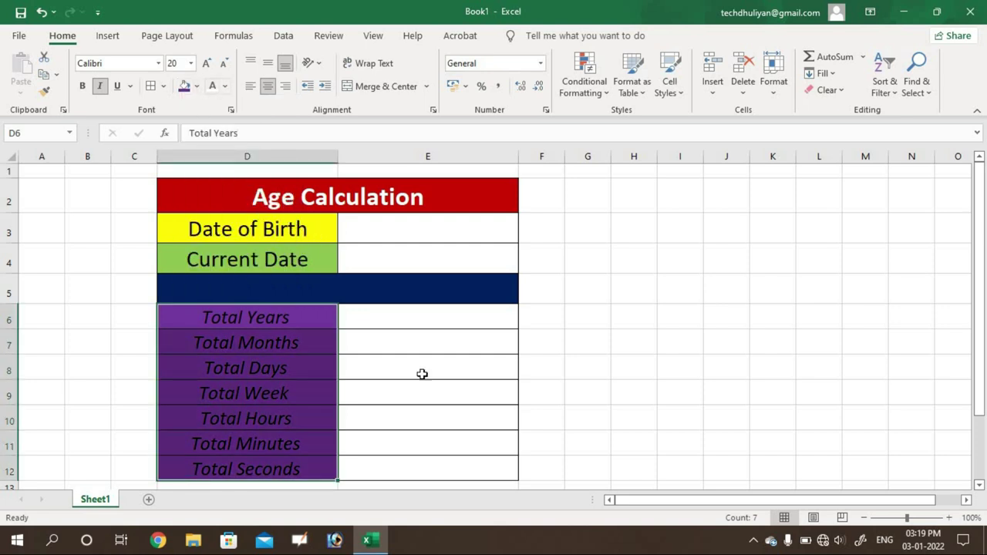
- Fill the value cells E6:E12 light blue
{"action": "left_click_drag", "start_coordinate": [427, 318], "coordinate": [419, 467]}
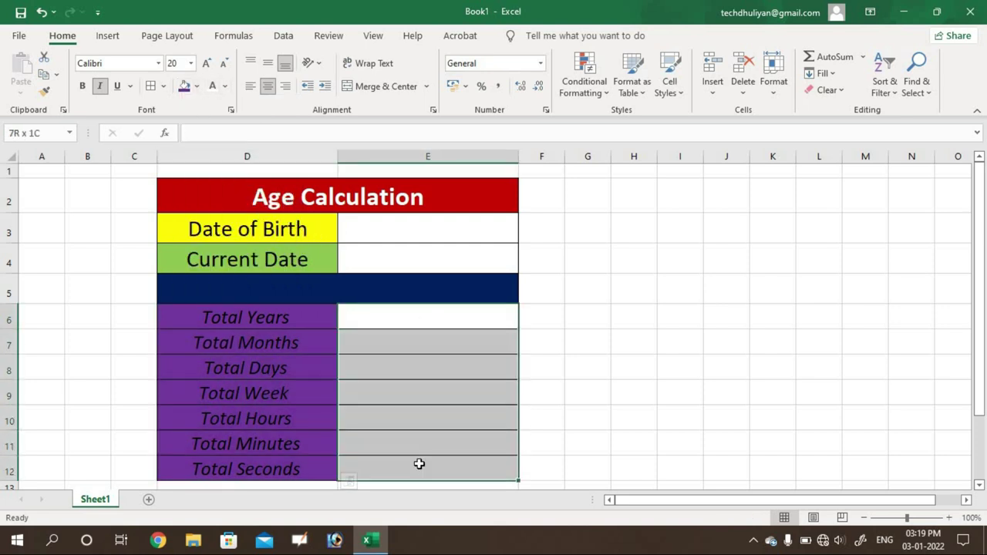
{"action": "left_click", "coordinate": [196, 86]}
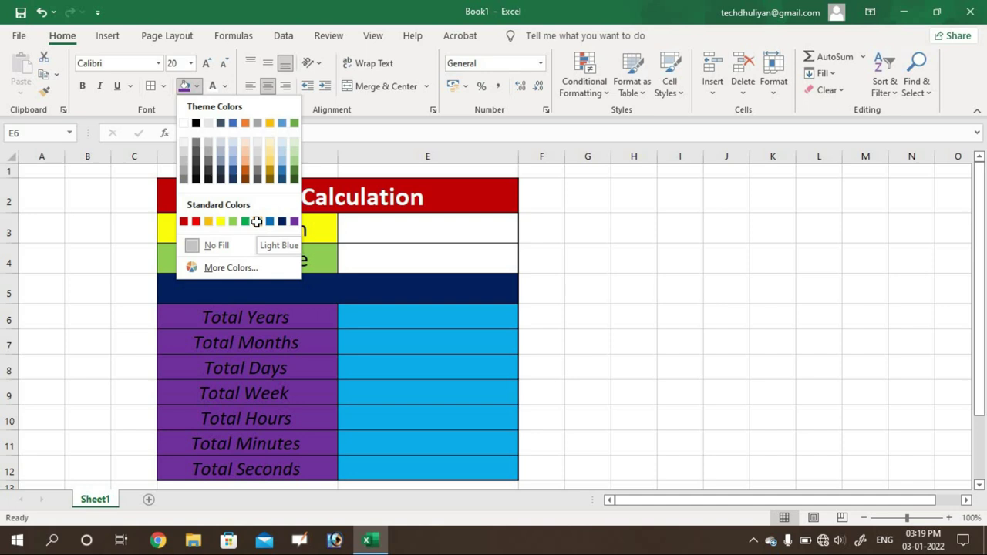
{"action": "left_click", "coordinate": [257, 222]}
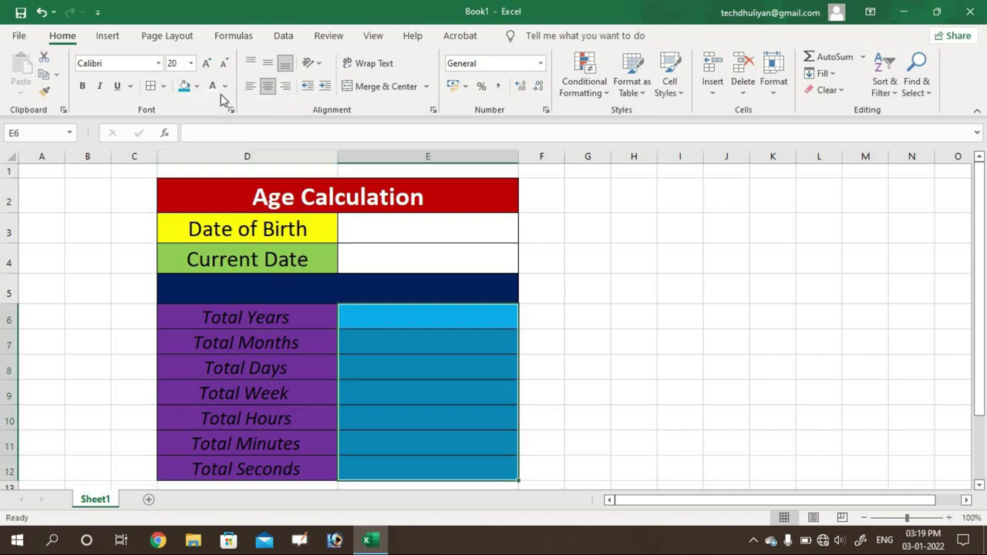
{"action": "left_click", "coordinate": [198, 87]}
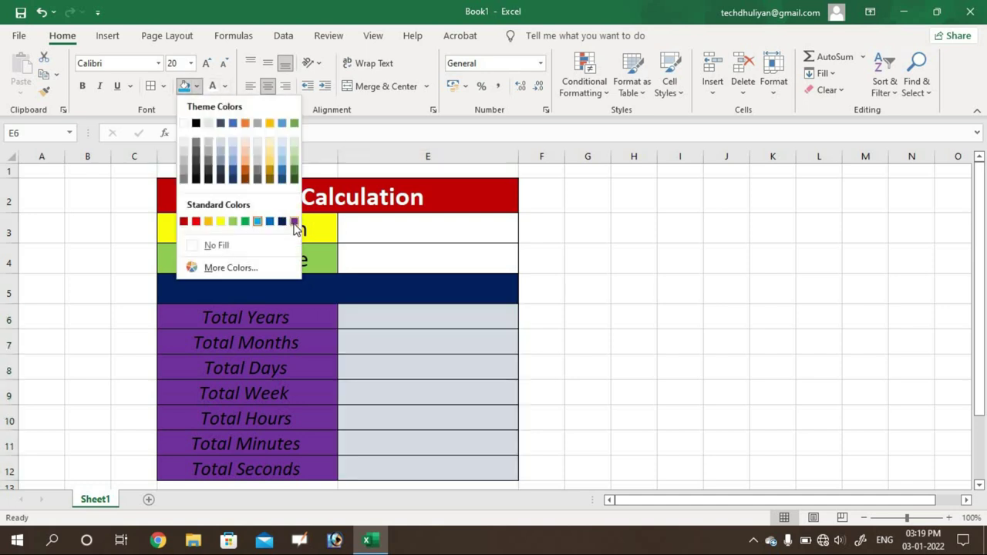
{"action": "left_click", "coordinate": [295, 222]}
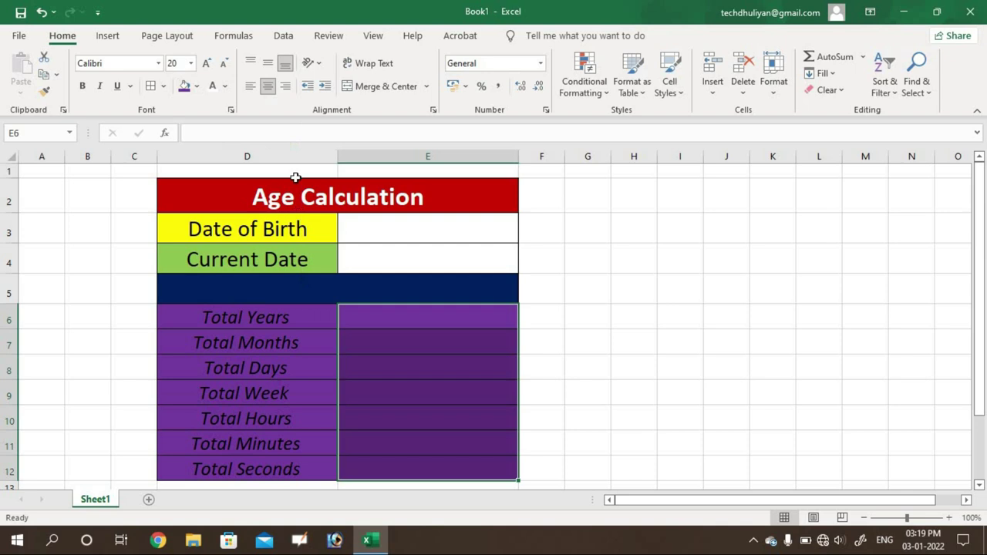
{"action": "left_click", "coordinate": [197, 86]}
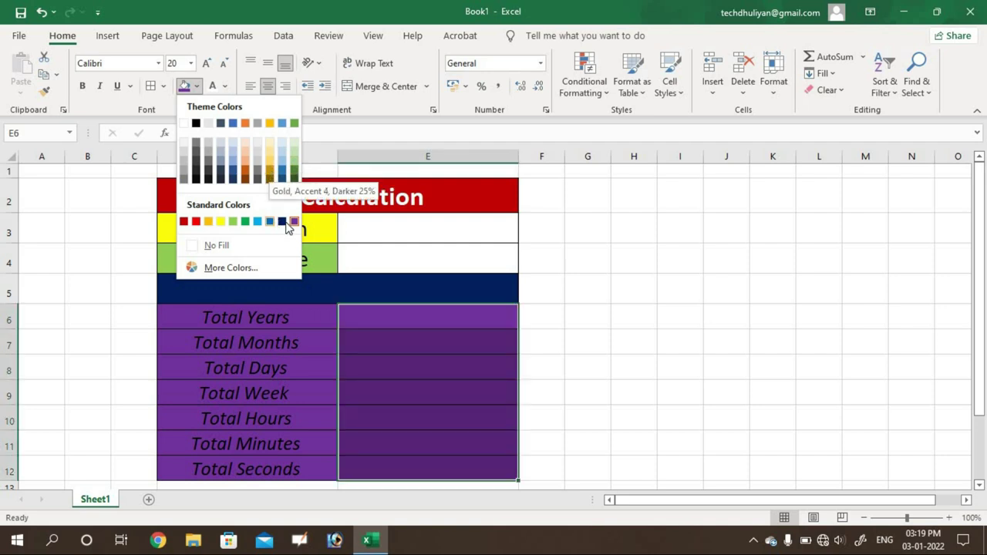
{"action": "left_click", "coordinate": [258, 222]}
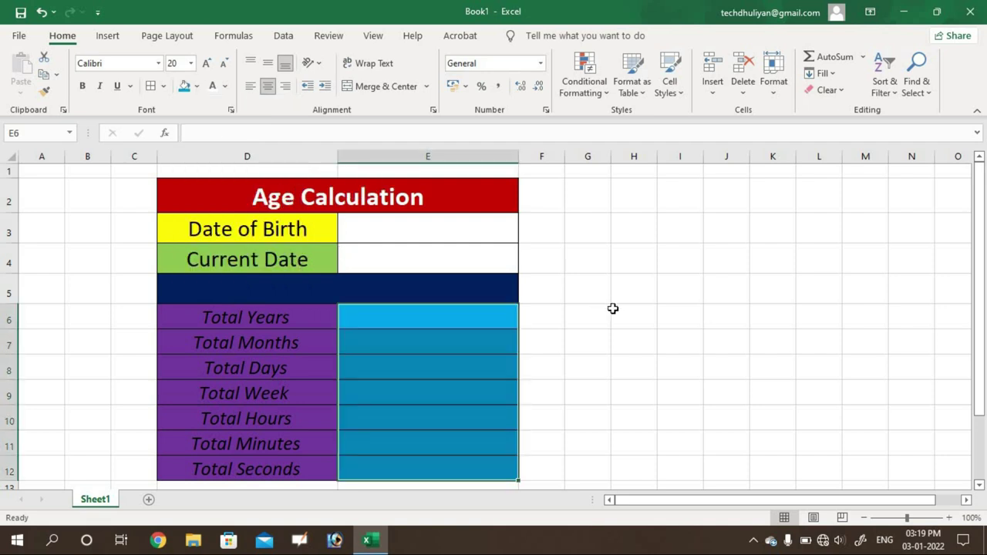
{"action": "left_click", "coordinate": [658, 313]}
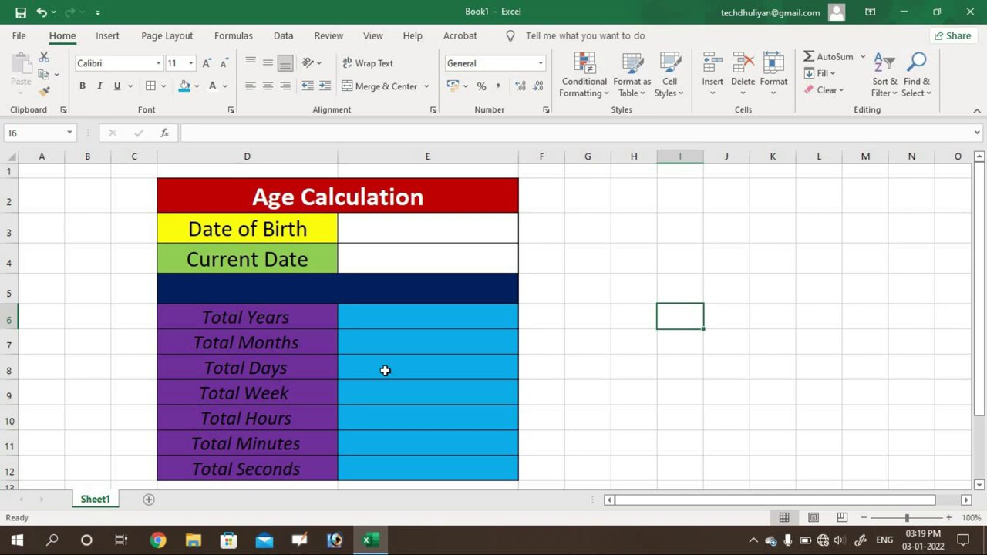
- Make the D6:D12 label text yellow
{"action": "left_click_drag", "start_coordinate": [301, 329], "coordinate": [299, 464]}
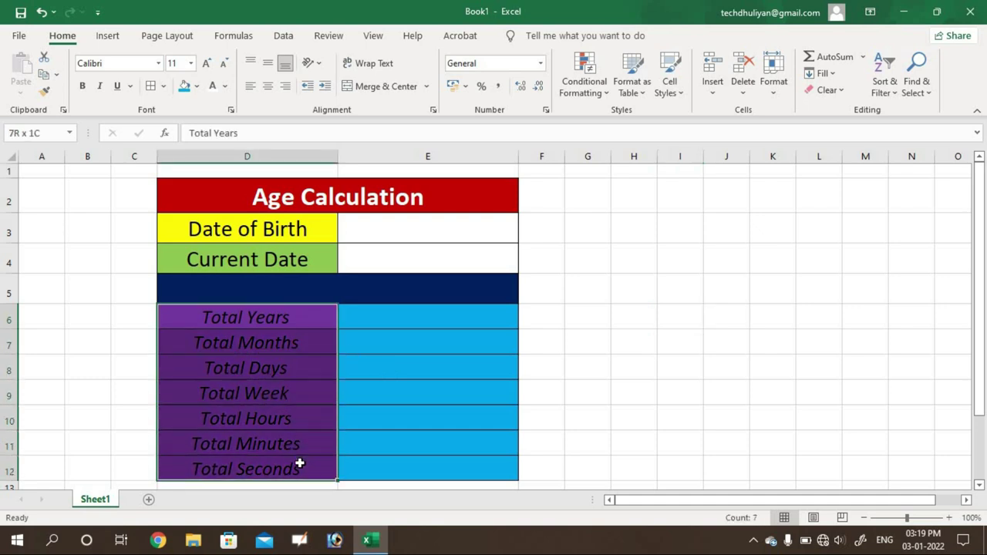
{"action": "left_click", "coordinate": [226, 86]}
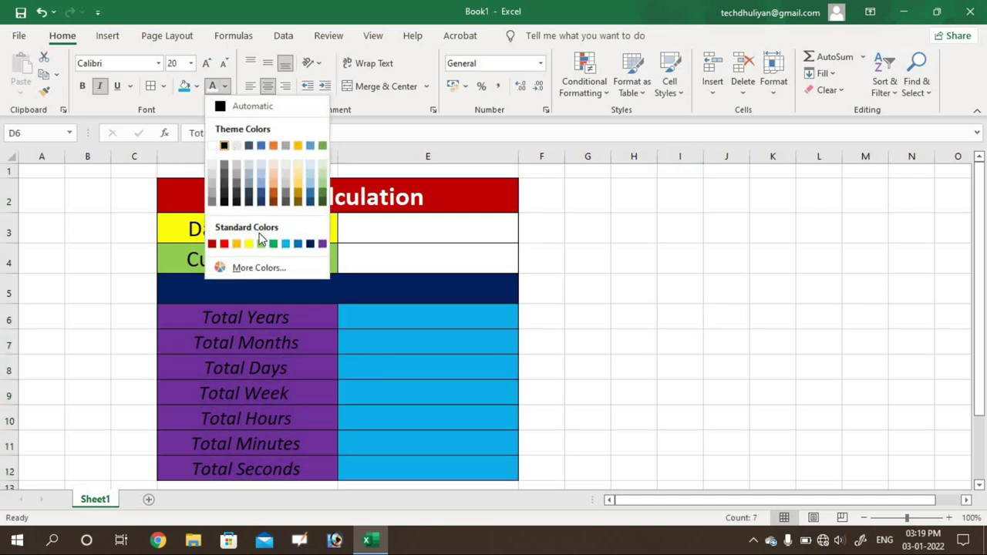
{"action": "left_click", "coordinate": [255, 243]}
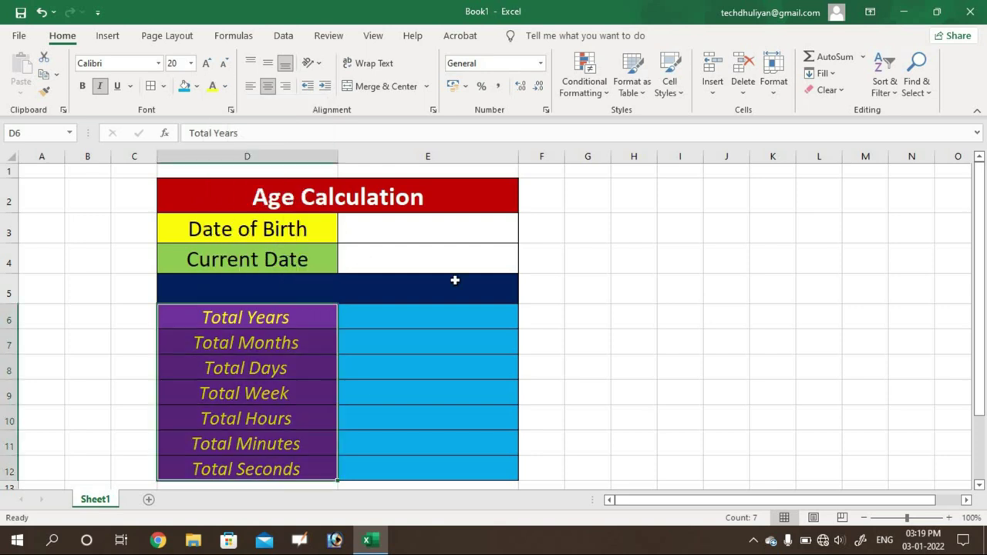
{"action": "left_click", "coordinate": [645, 301]}
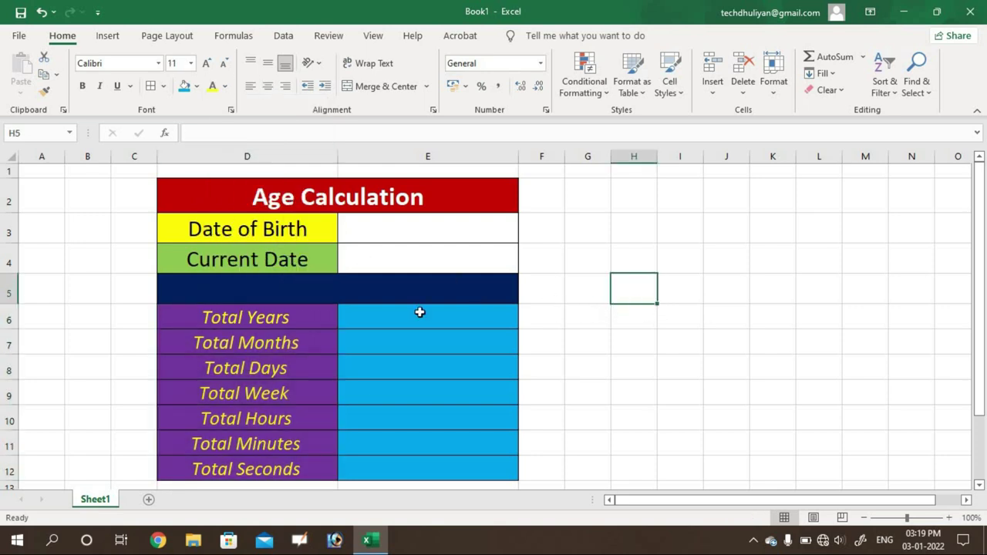
- Fill the D6:D12 labels with a darker custom purple, #4F2270
{"action": "left_click_drag", "start_coordinate": [315, 317], "coordinate": [301, 467]}
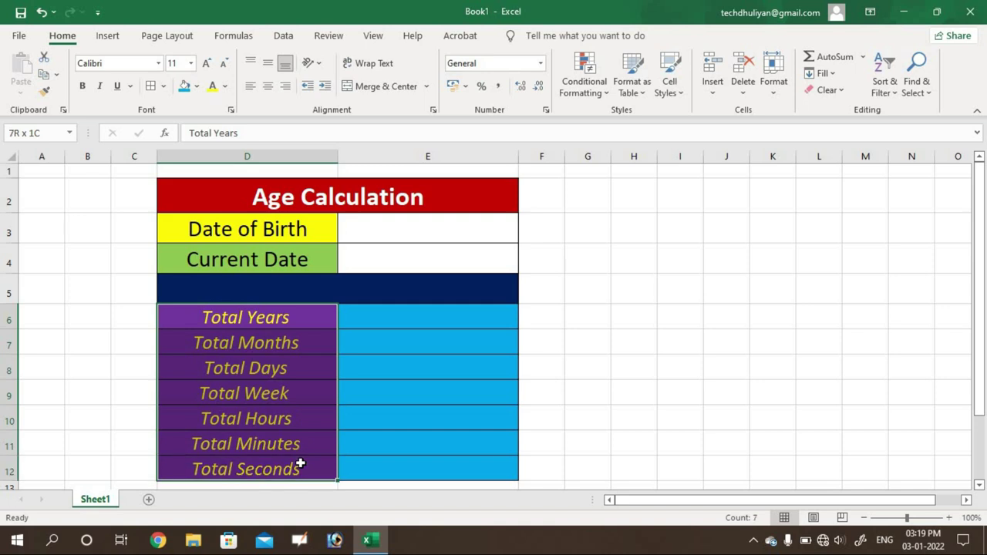
{"action": "left_click", "coordinate": [226, 87]}
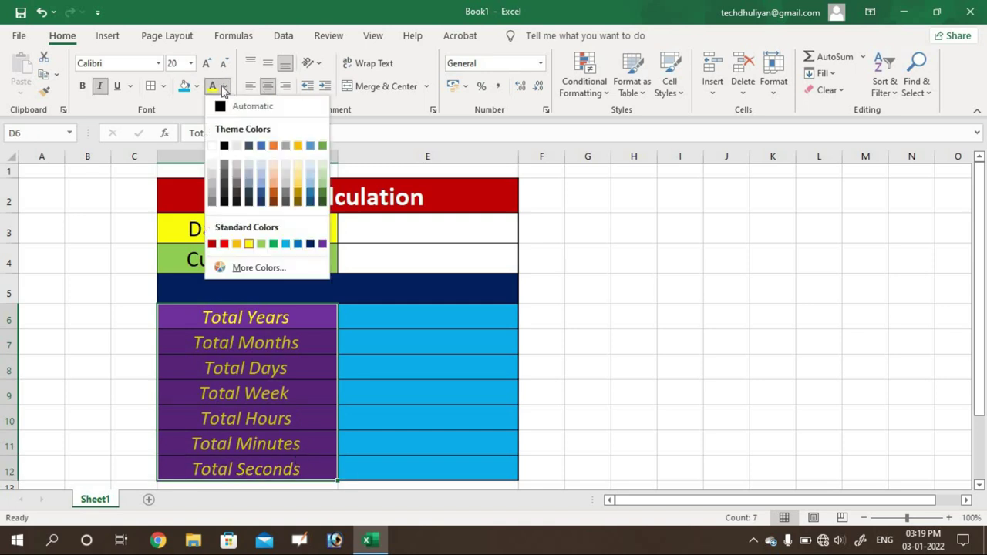
{"action": "left_click", "coordinate": [198, 87]}
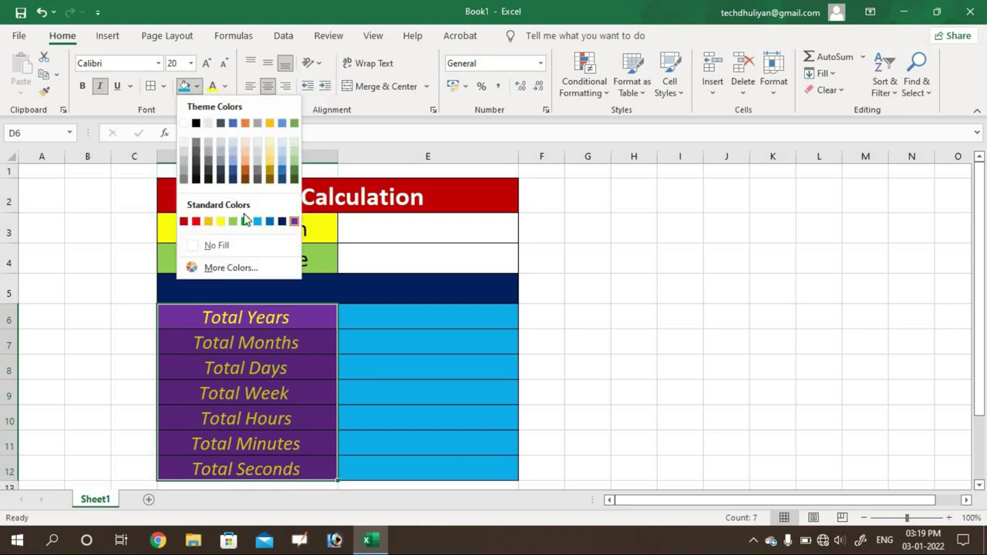
{"action": "left_click", "coordinate": [229, 268]}
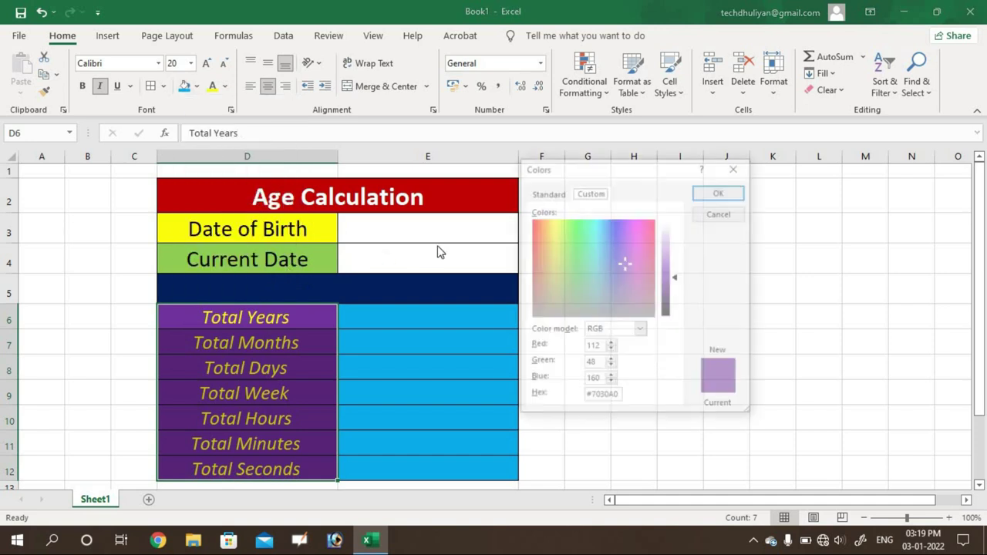
{"action": "left_click_drag", "start_coordinate": [675, 282], "coordinate": [677, 295]}
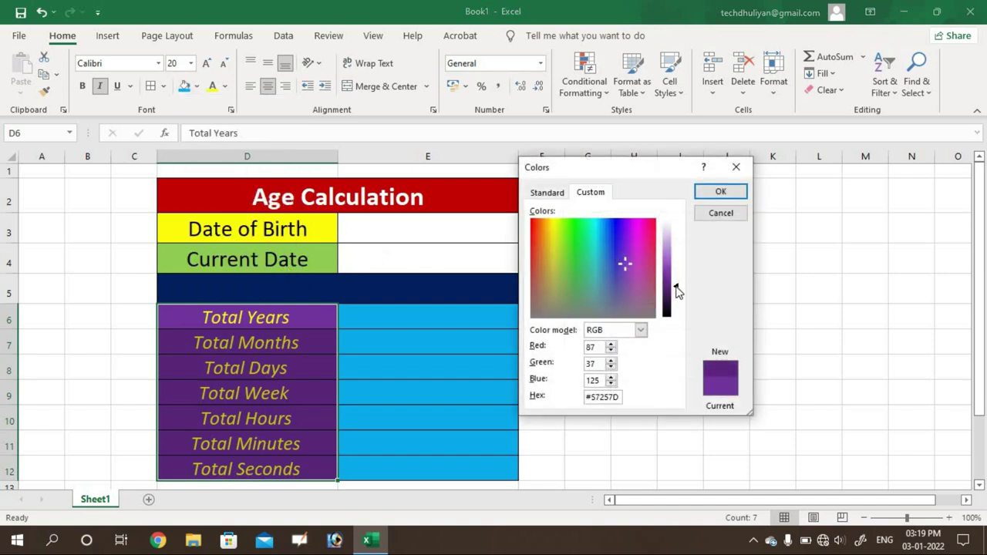
{"action": "left_click", "coordinate": [720, 193]}
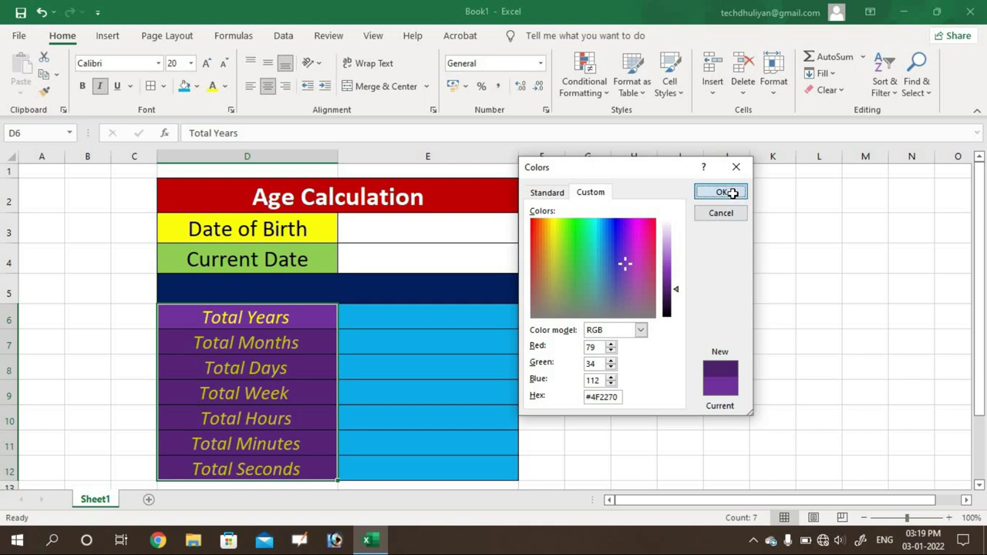
{"action": "left_click", "coordinate": [683, 279]}
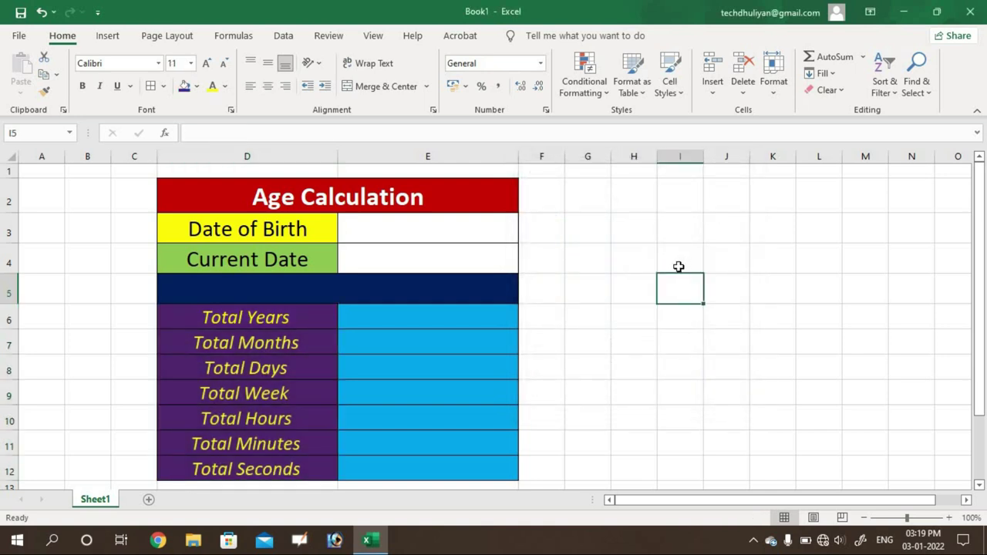
{"action": "left_click", "coordinate": [414, 234]}
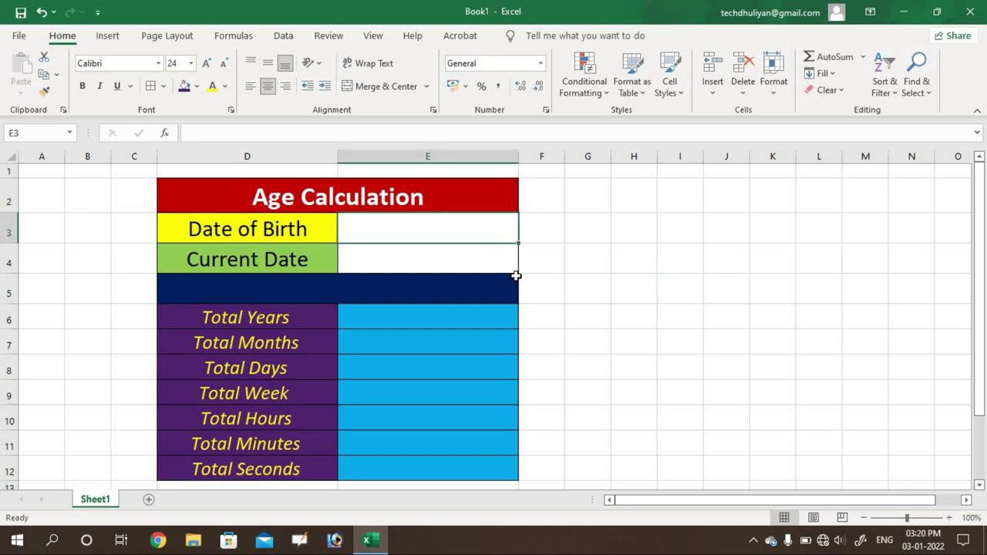
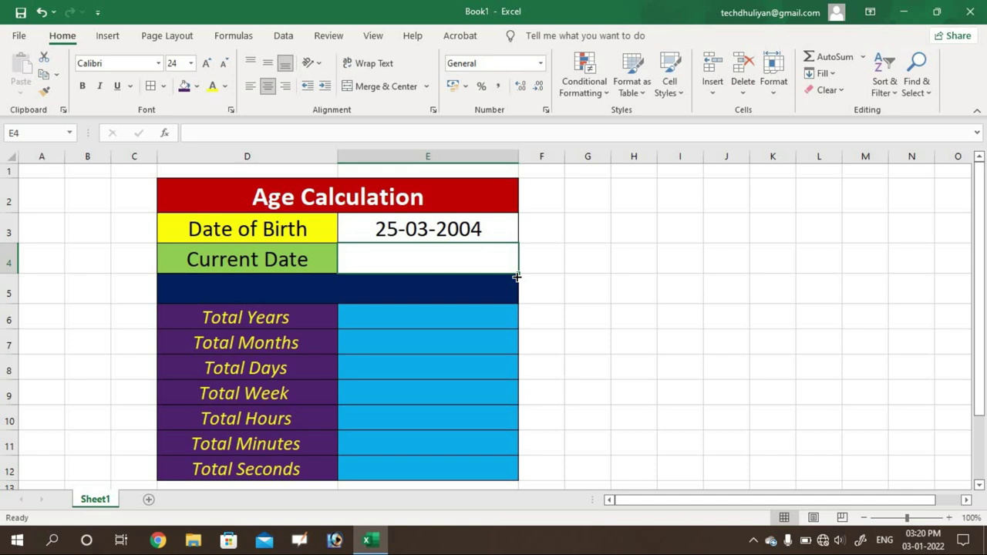
- Enter 03-01-2022 as the current date in E4
{"action": "type", "text": "03-01-202"}
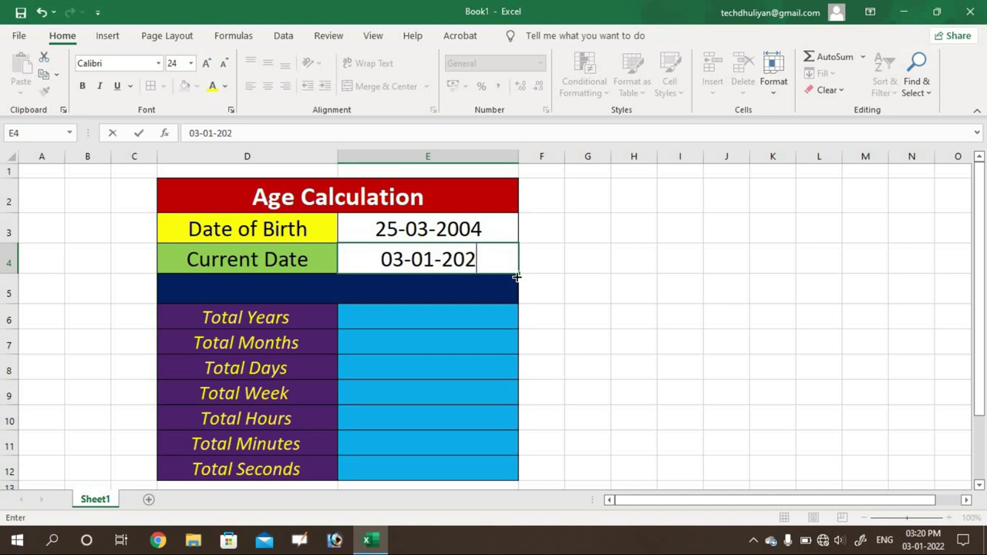
{"action": "type", "text": "2"}
{"action": "key", "text": "Return"}
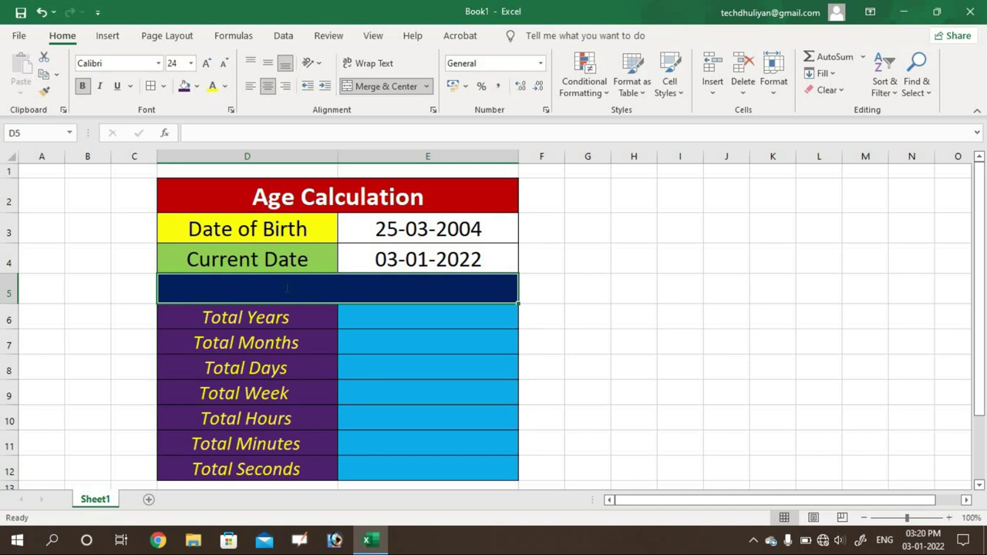
- Begin D5 with =DATEDIF(E3,E4,"Y")&" Years, "& and start a second DATEDIF
{"action": "type", "text": "="}
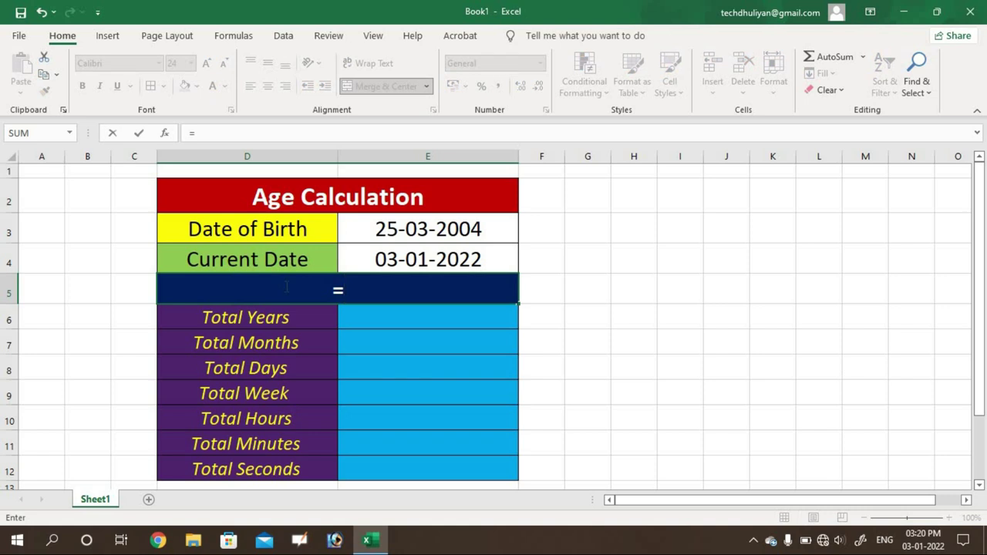
{"action": "type", "text": "DATE"}
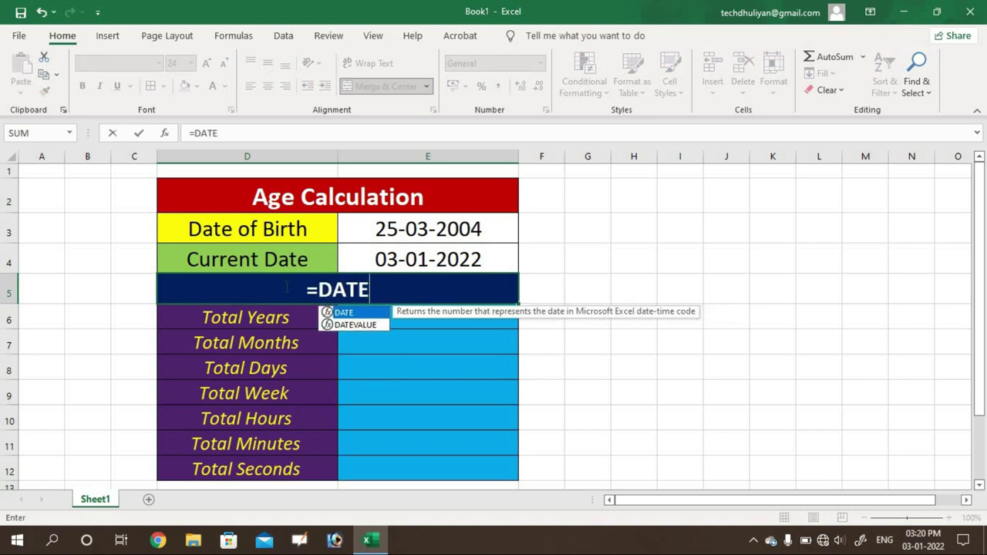
{"action": "type", "text": "DIF"}
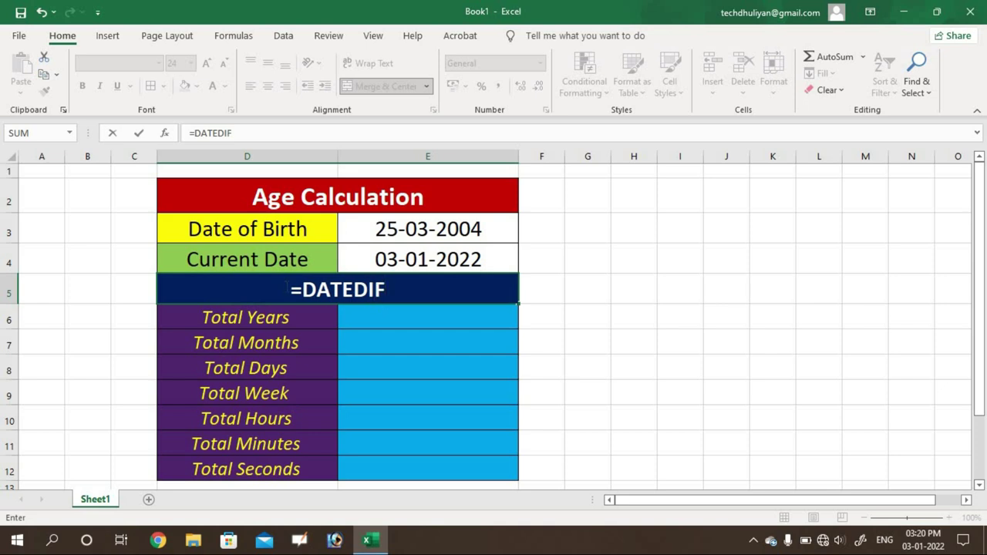
{"action": "type", "text": "("}
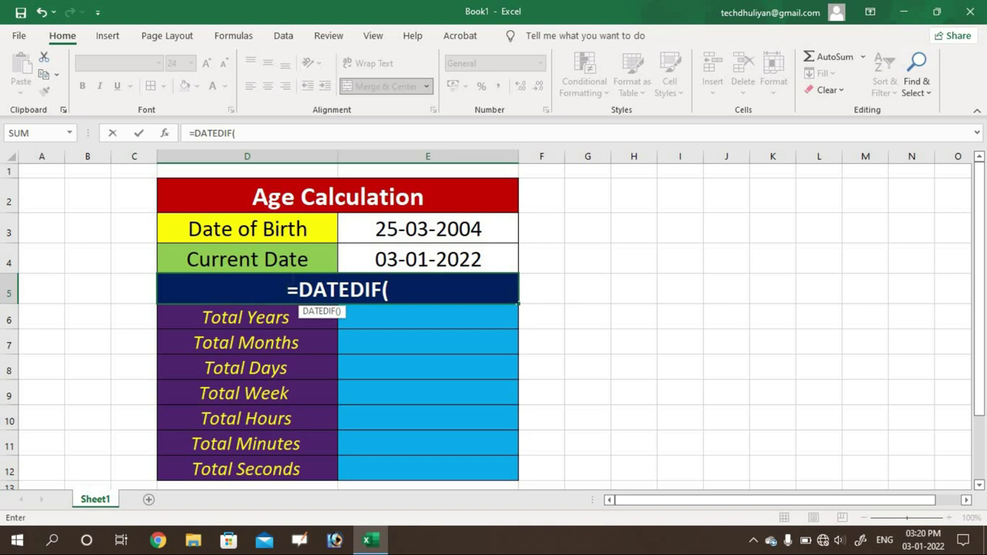
{"action": "left_click", "coordinate": [420, 229]}
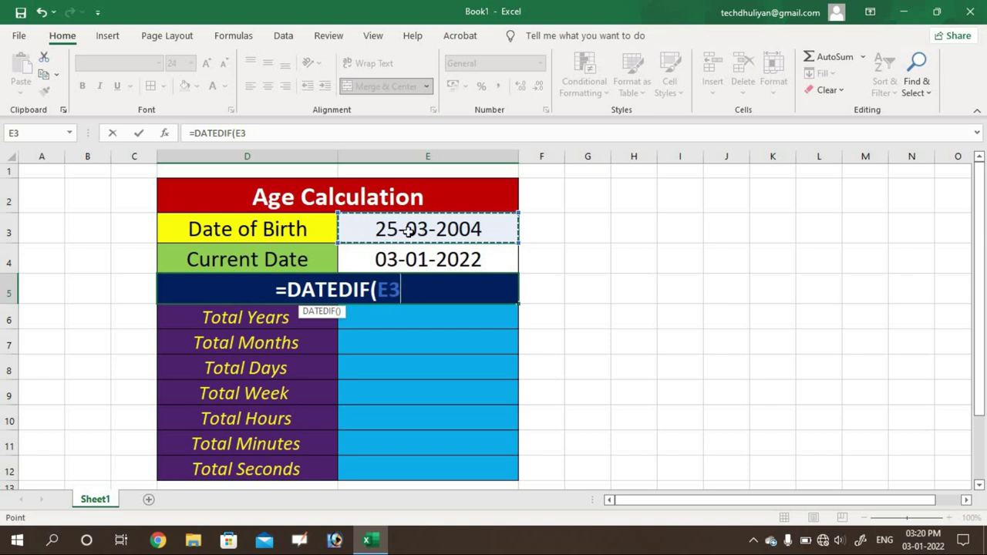
{"action": "type", "text": ","}
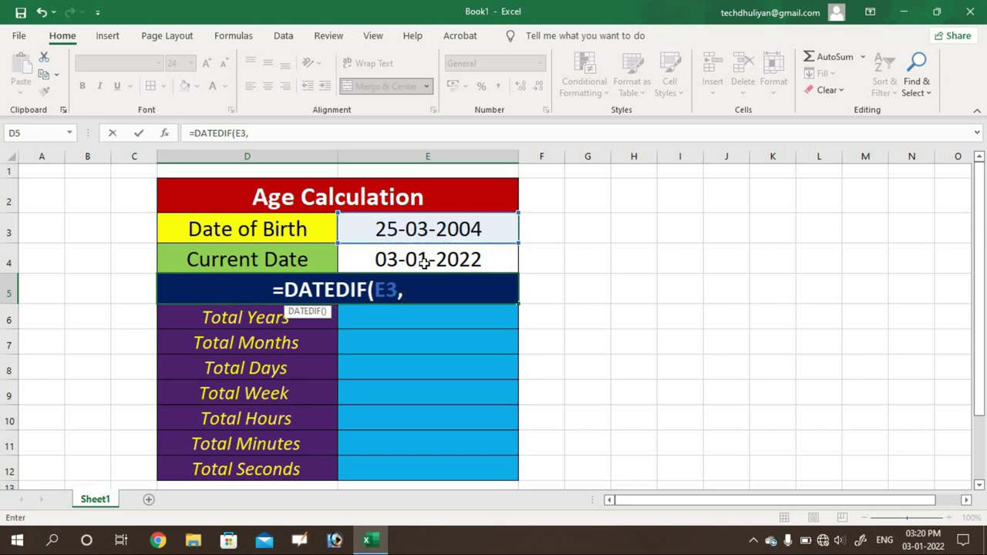
{"action": "left_click", "coordinate": [424, 261]}
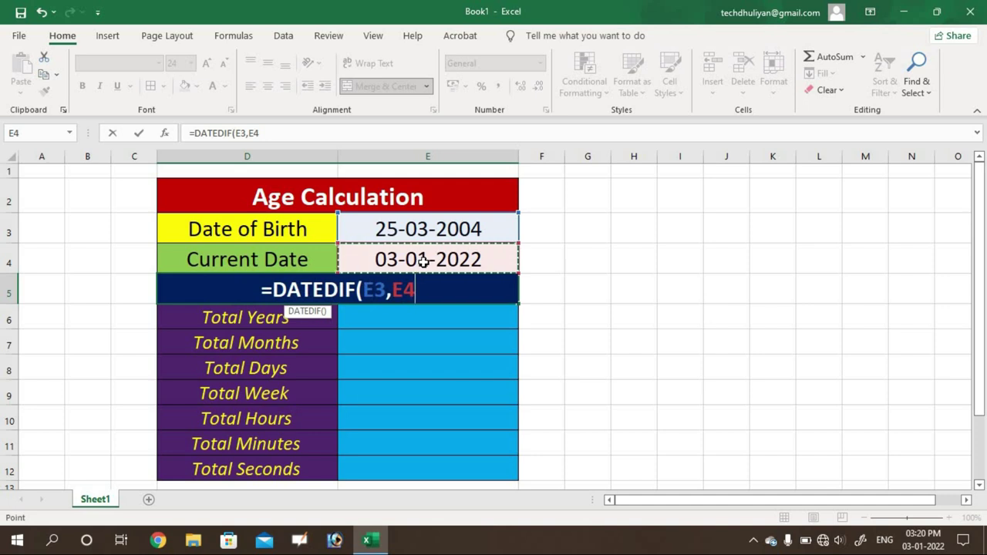
{"action": "type", "text": ",\""}
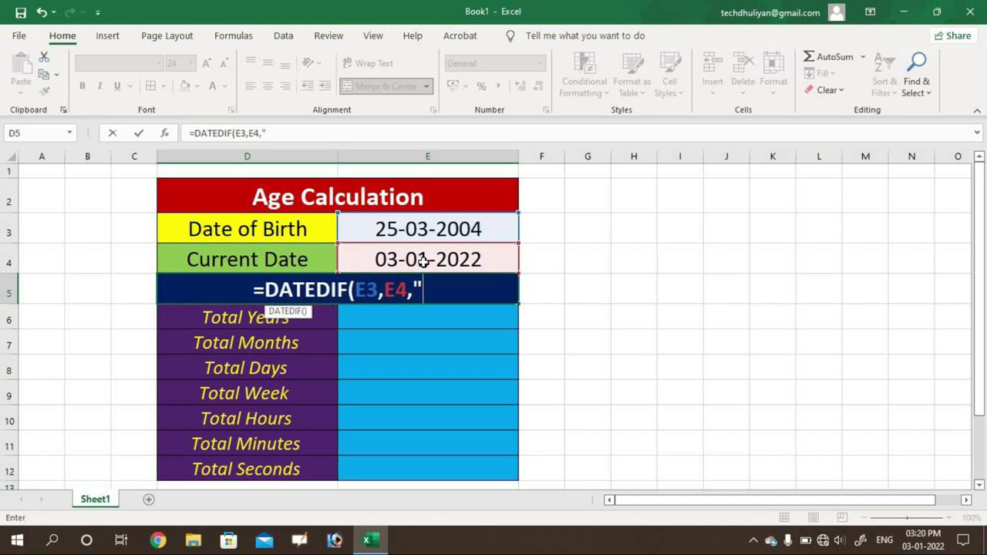
{"action": "type", "text": "Y"}
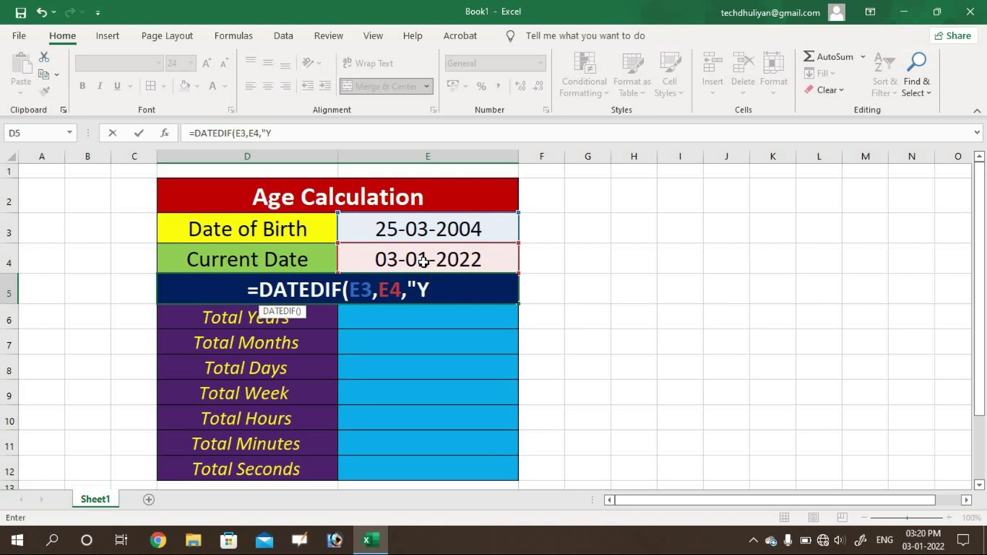
{"action": "type", "text": "\""}
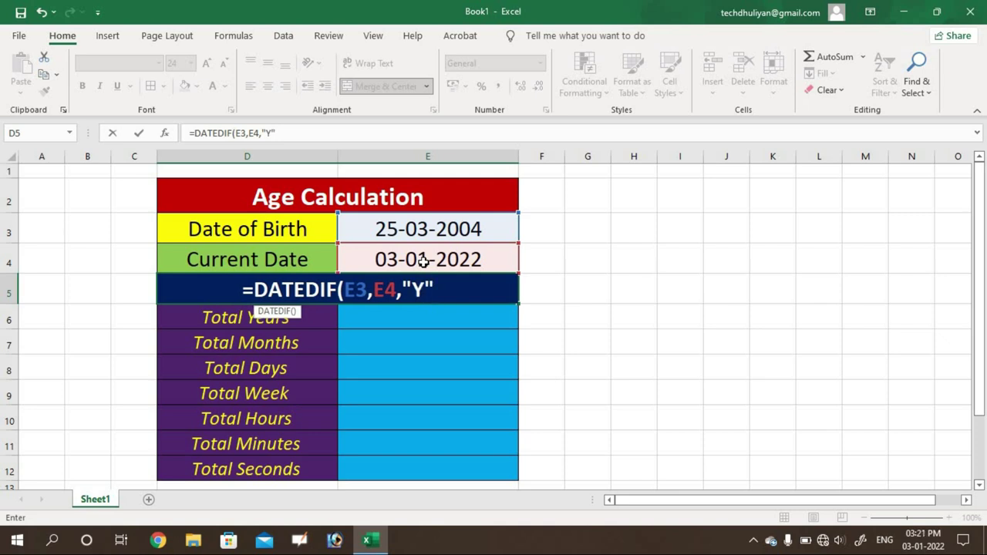
{"action": "type", "text": ")"}
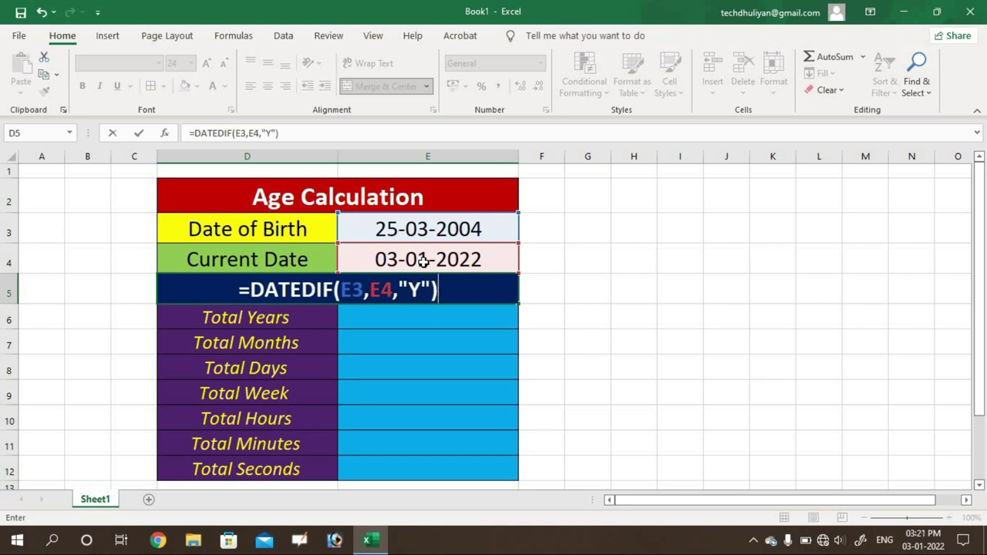
{"action": "type", "text": "&\""}
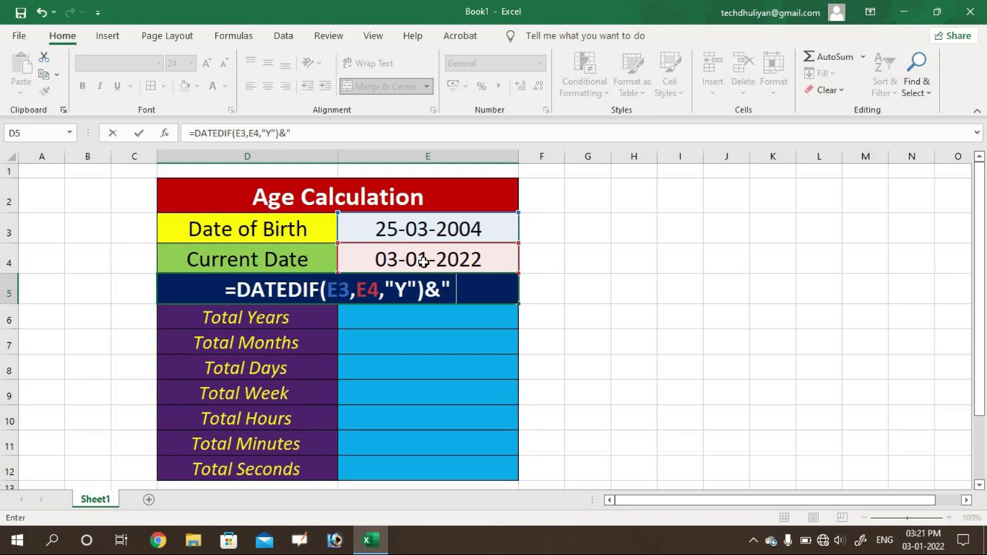
{"action": "type", "text": " Y"}
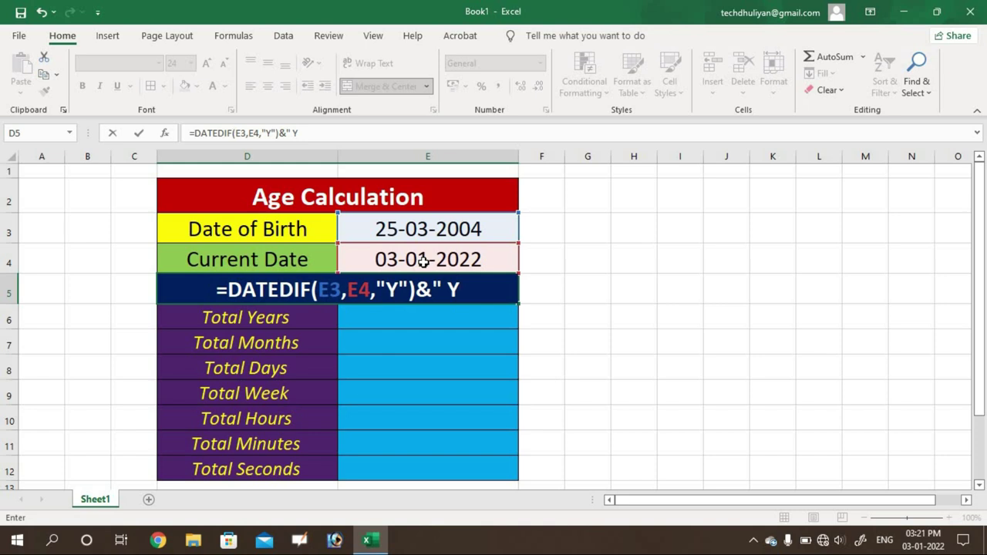
{"action": "type", "text": "ears"}
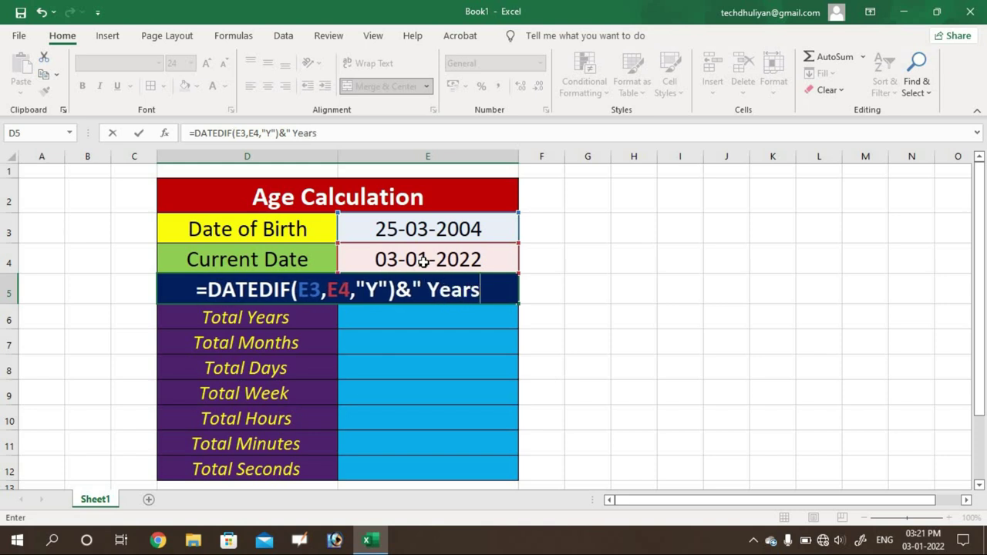
{"action": "type", "text": ","}
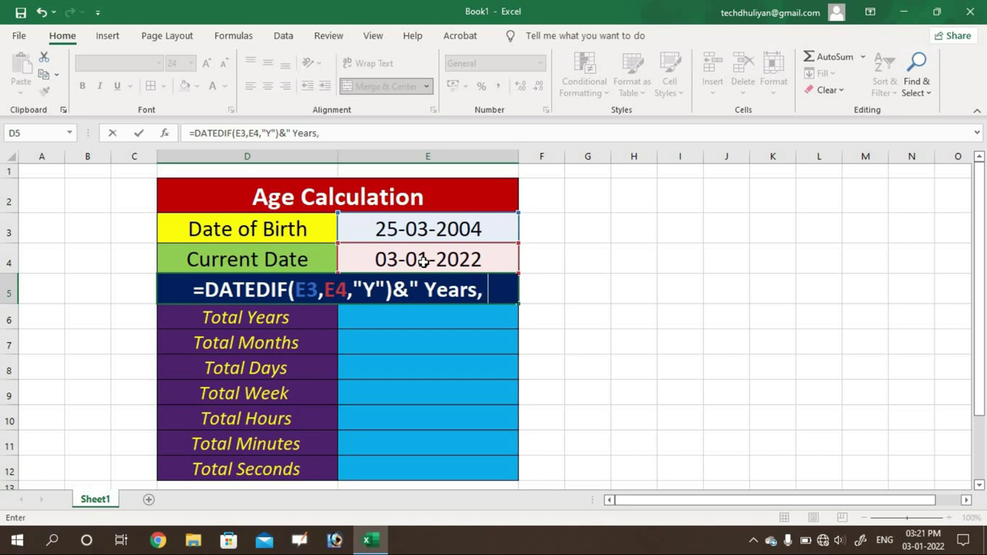
{"action": "type", "text": " \""}
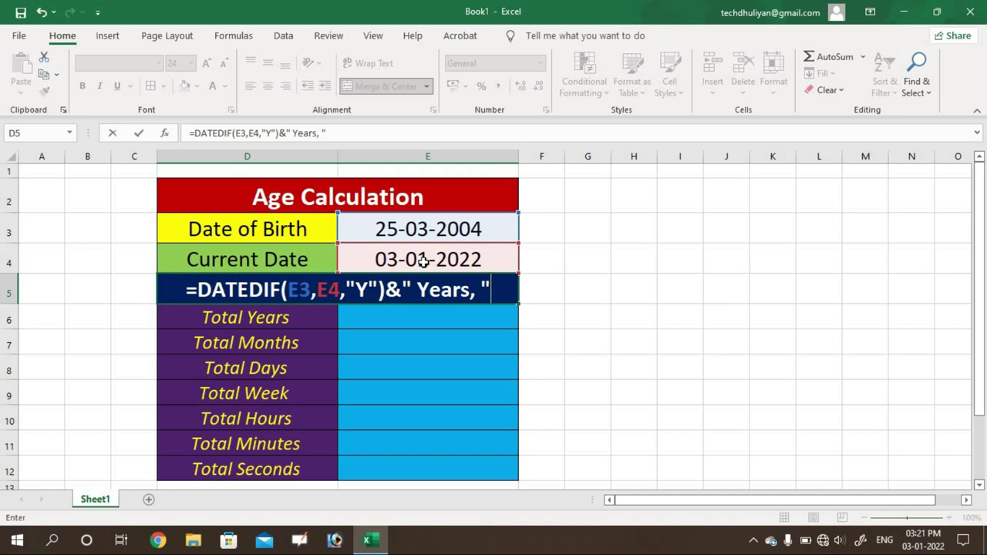
{"action": "type", "text": "&"}
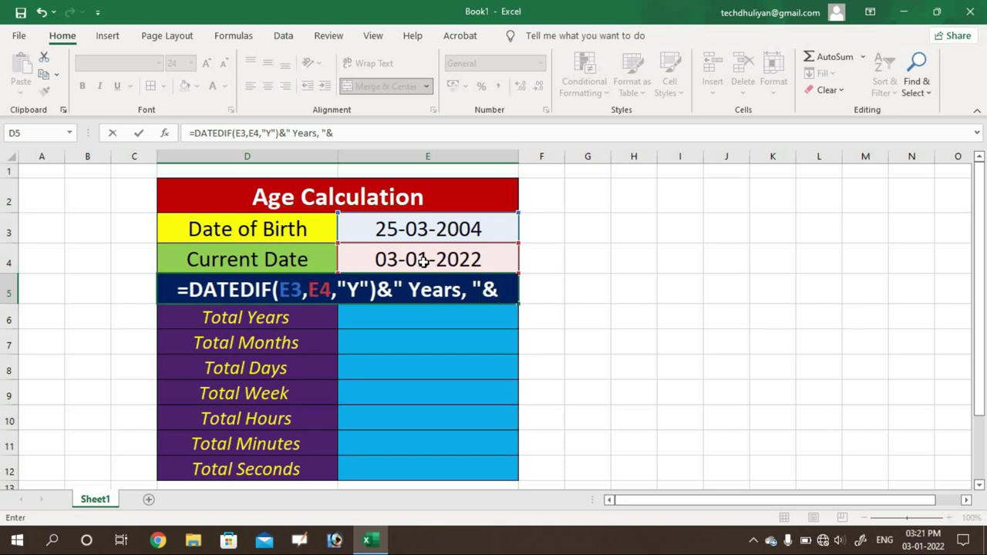
{"action": "type", "text": "da"}
{"action": "key", "text": "BackSpace"}
{"action": "key", "text": "BackSpace"}
{"action": "type", "text": "DATE"}
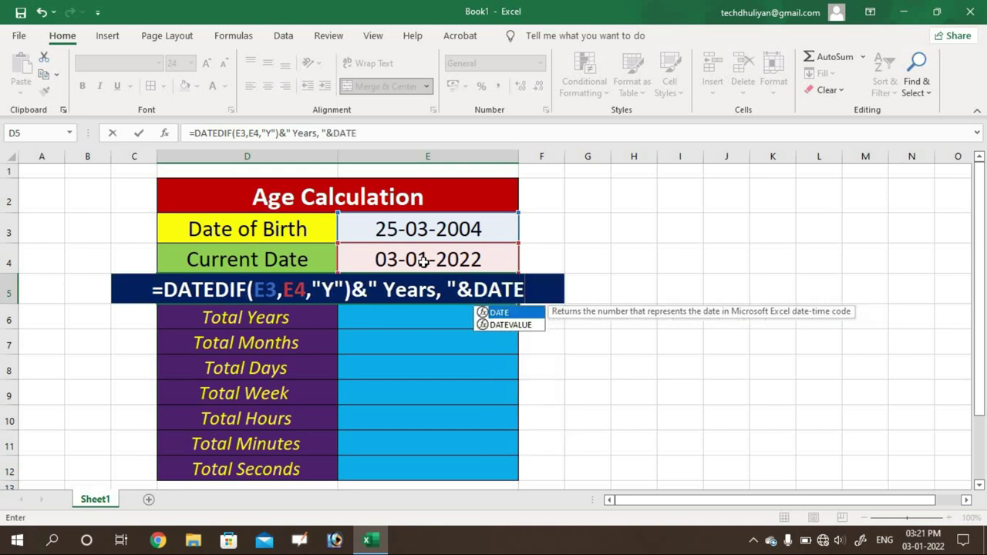
{"action": "type", "text": "DIF"}
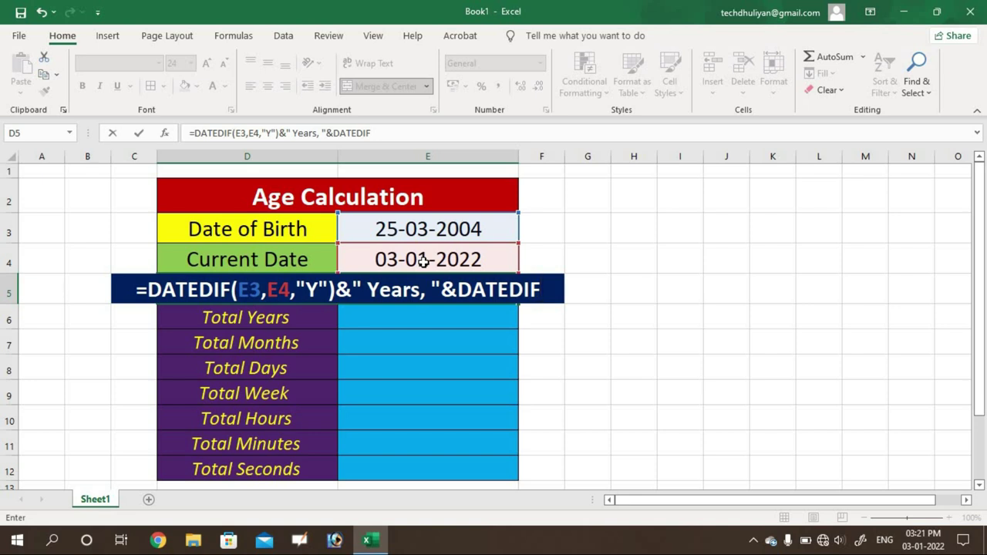
{"action": "type", "text": "("}
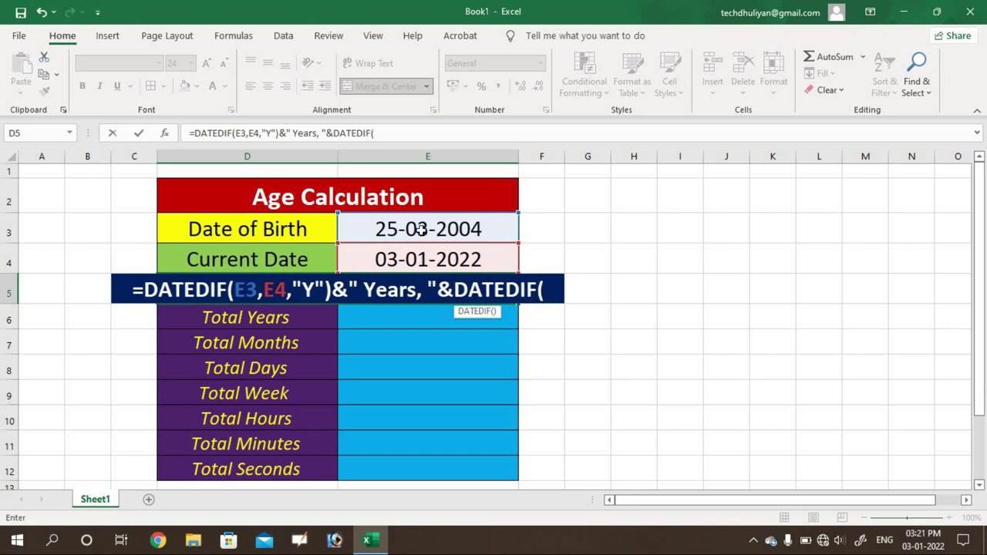
- Give the second DATEDIF in D5 the E3, E4 references and the "YM" unit
{"action": "left_click", "coordinate": [421, 229]}
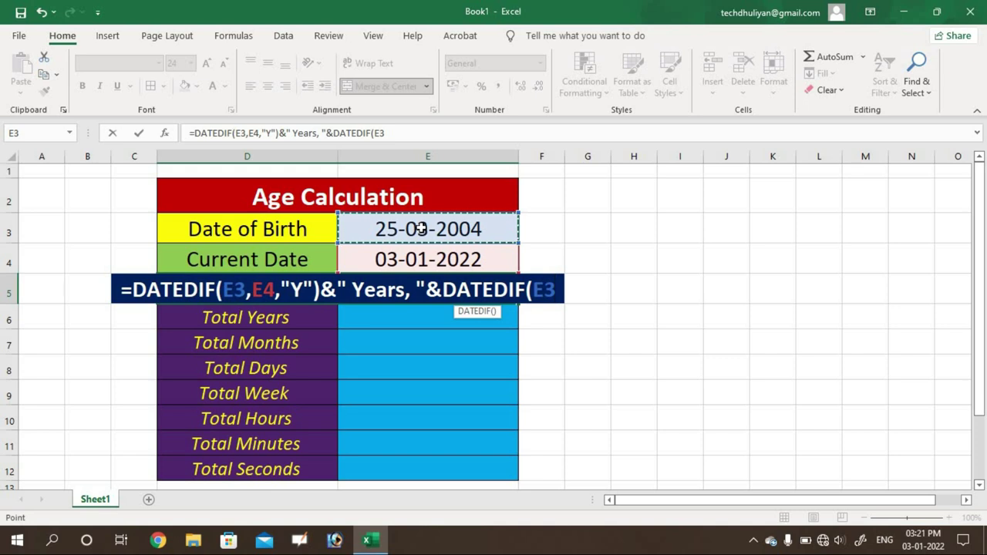
{"action": "type", "text": ","}
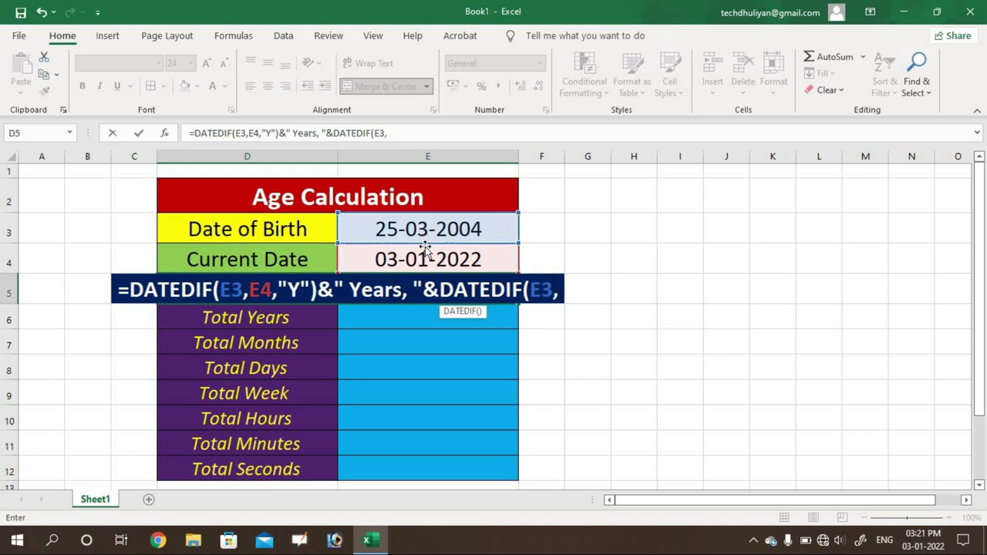
{"action": "left_click", "coordinate": [414, 260]}
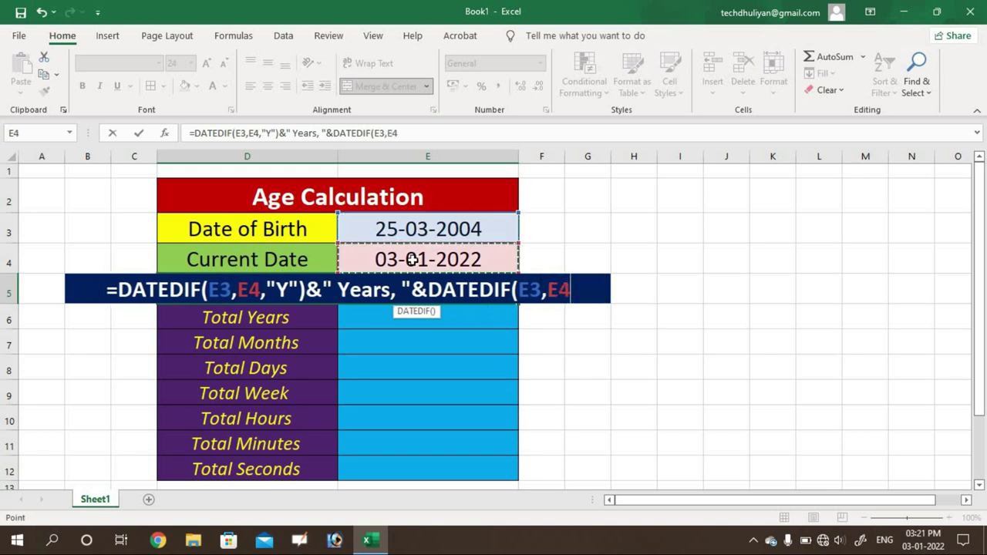
{"action": "type", "text": ","}
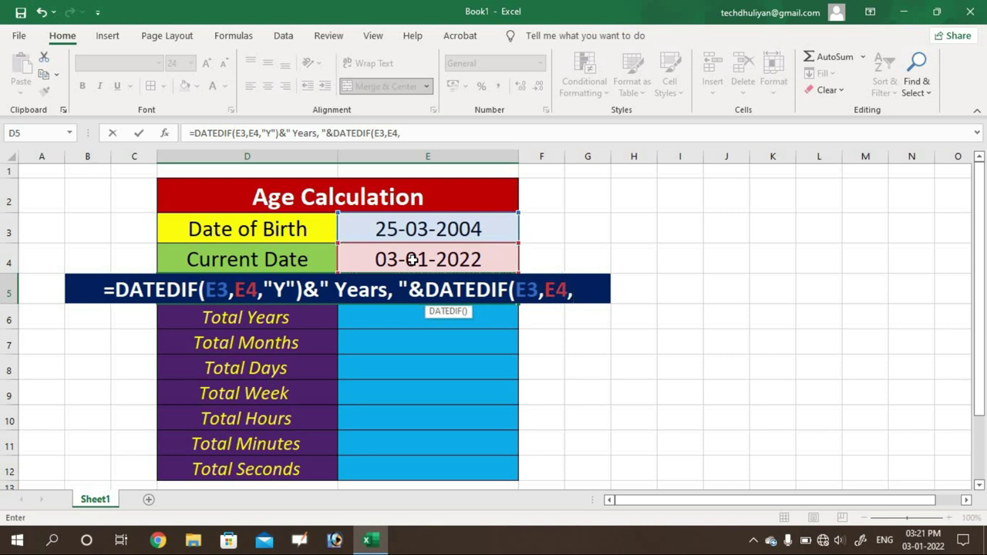
{"action": "type", "text": "\""}
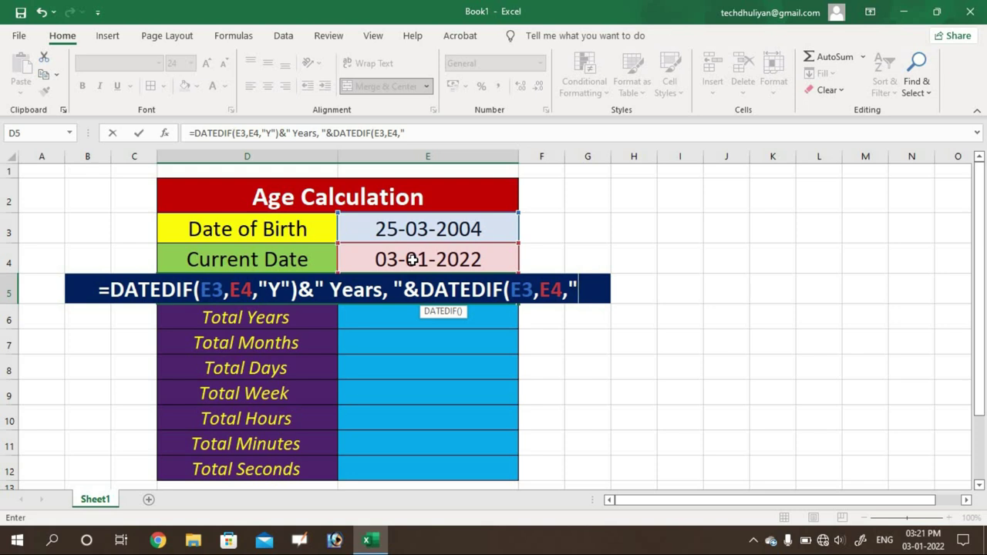
{"action": "type", "text": "y"}
{"action": "key", "text": "BackSpace"}
{"action": "type", "text": "YM"}
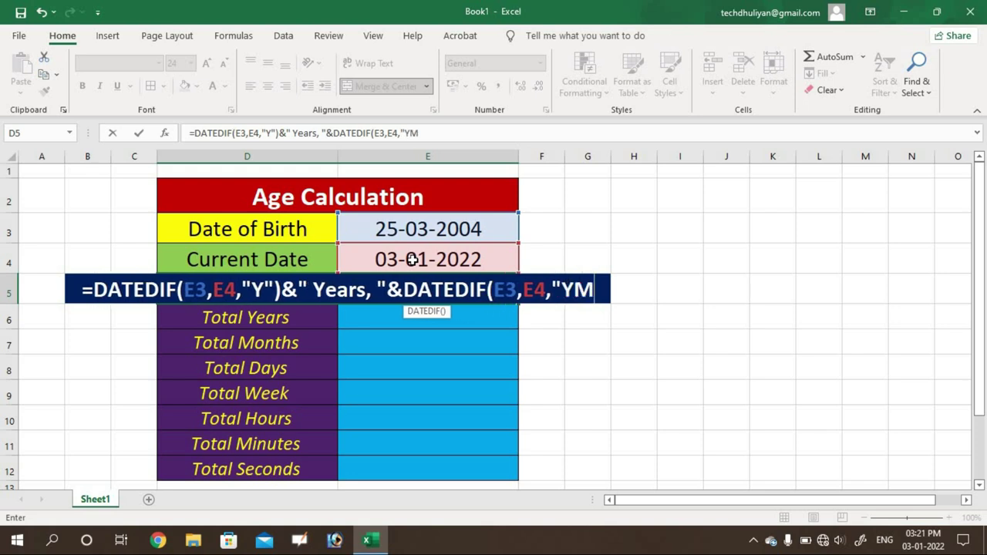
{"action": "type", "text": "\""}
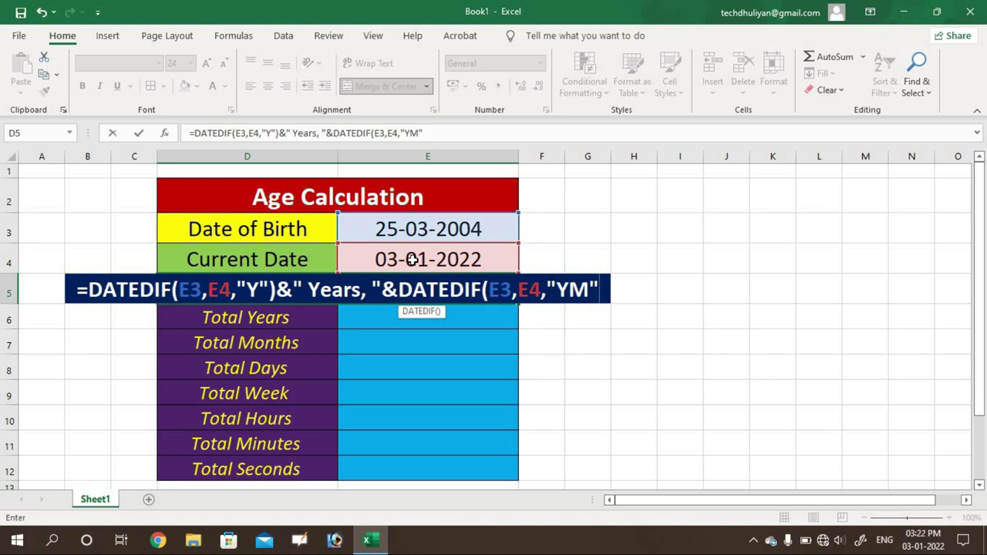
- Append the " Months, " label and begin a third DATEDIF in D5
{"action": "type", "text": ")"}
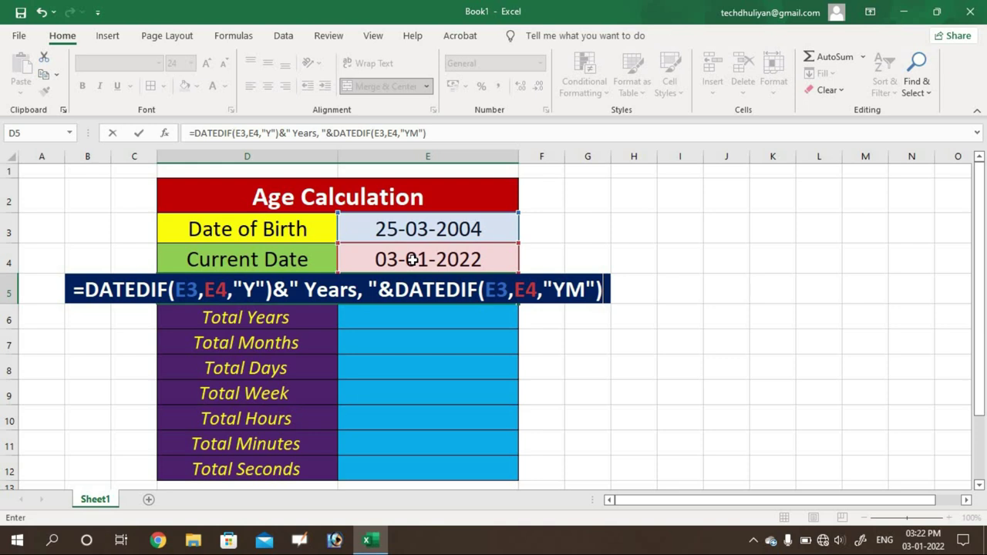
{"action": "type", "text": "&"}
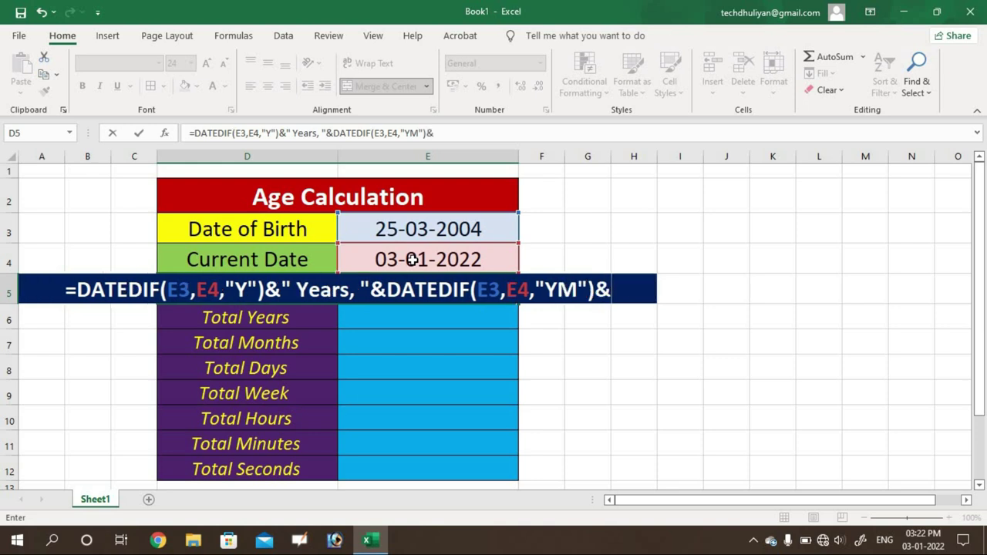
{"action": "type", "text": "\""}
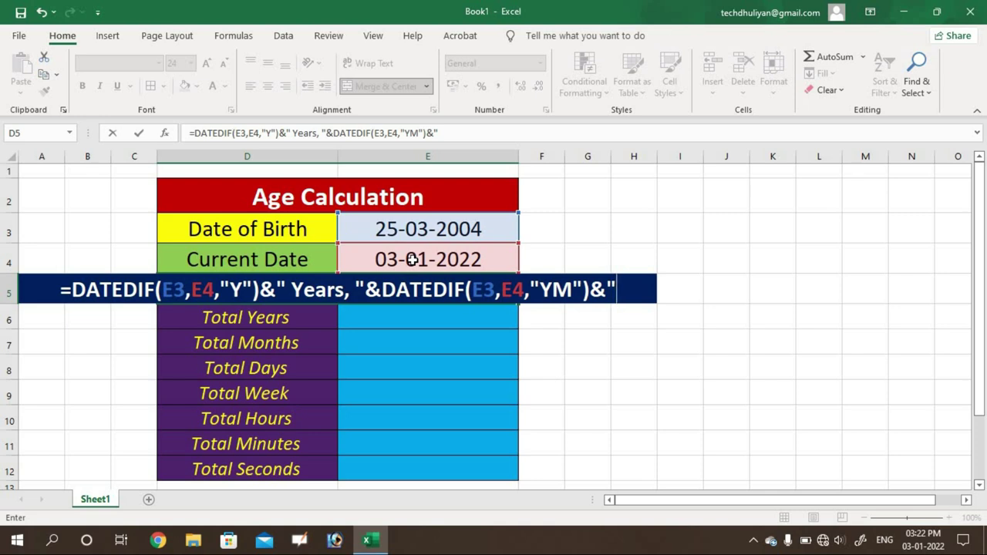
{"action": "type", "text": " m"}
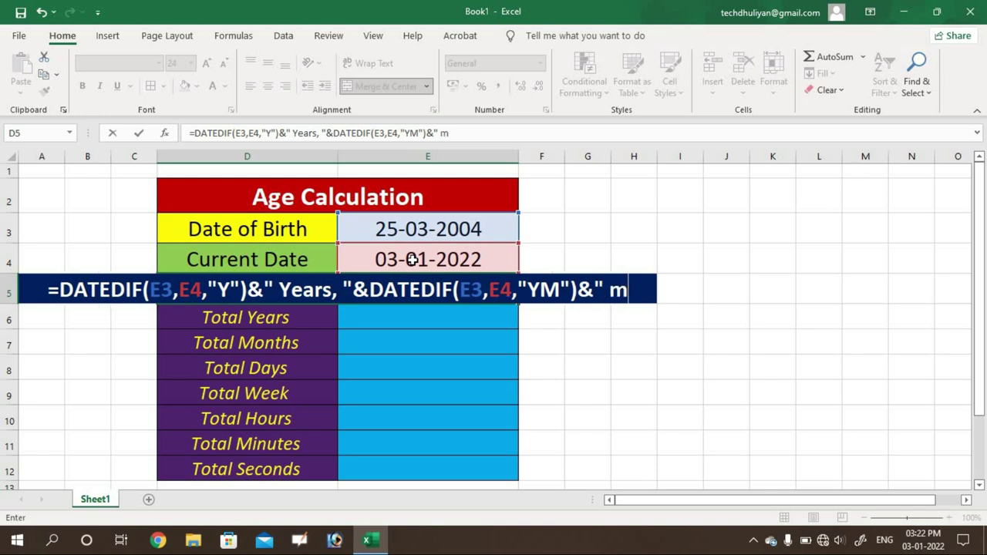
{"action": "key", "text": "BackSpace"}
{"action": "type", "text": "Months"}
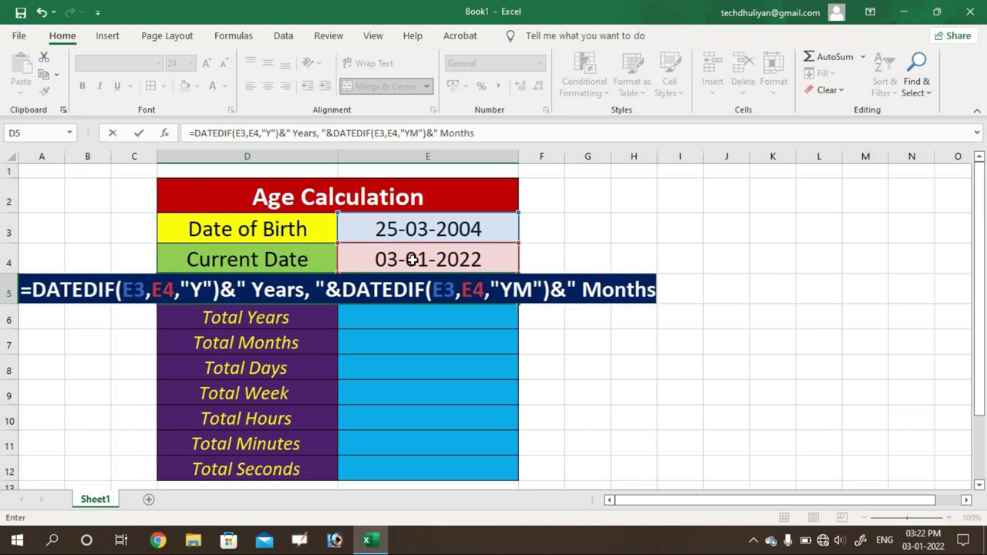
{"action": "type", "text": "'"}
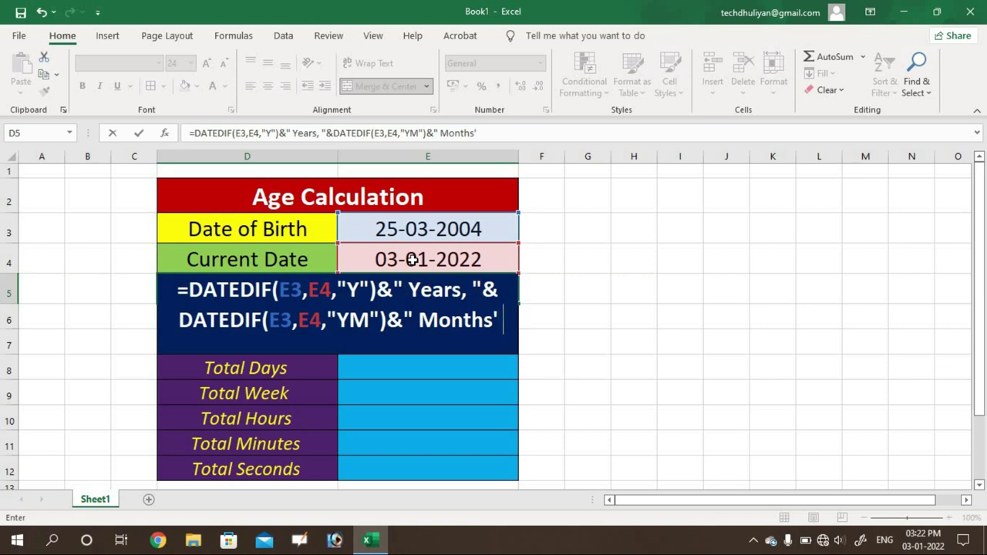
{"action": "type", "text": "\""}
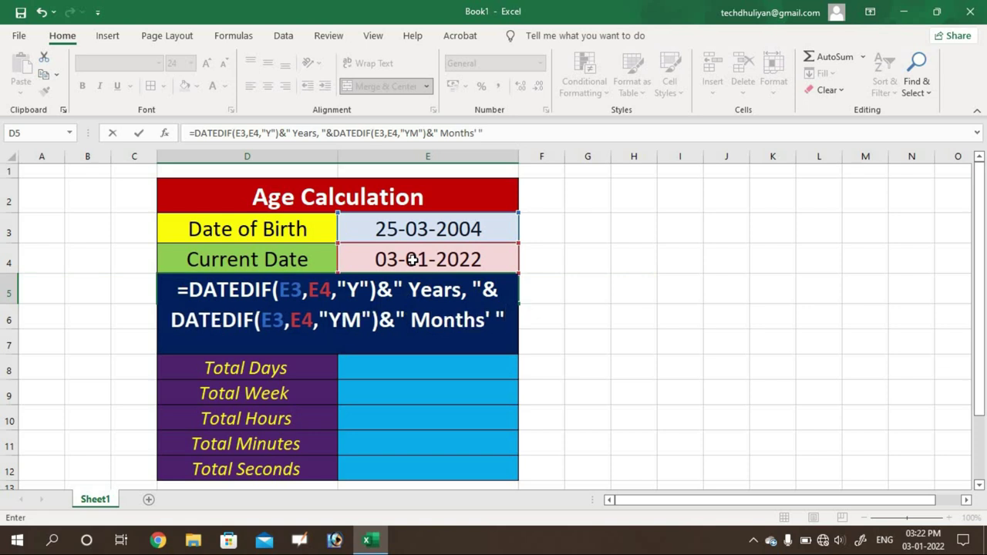
{"action": "key", "text": "BackSpace"}
{"action": "key", "text": "BackSpace"}
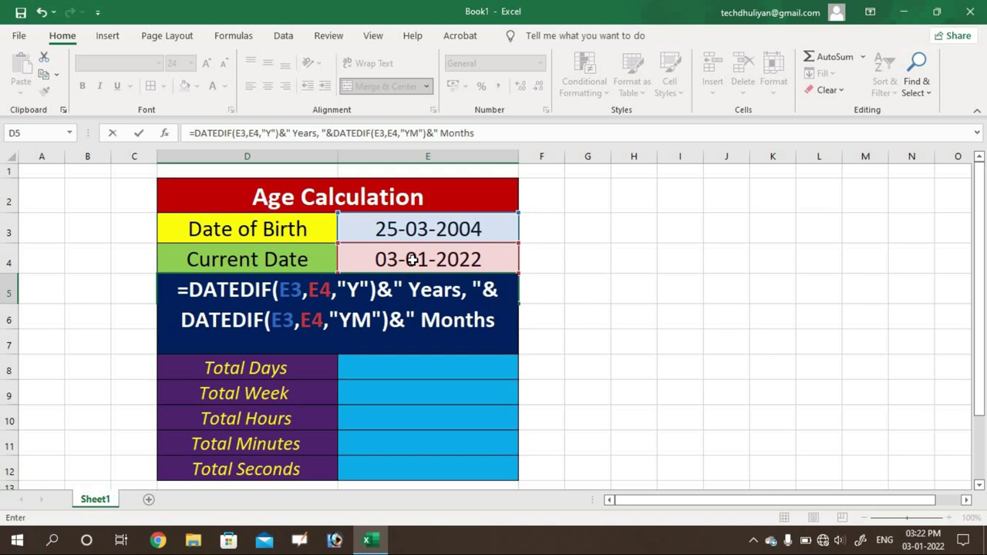
{"action": "type", "text": ", \""}
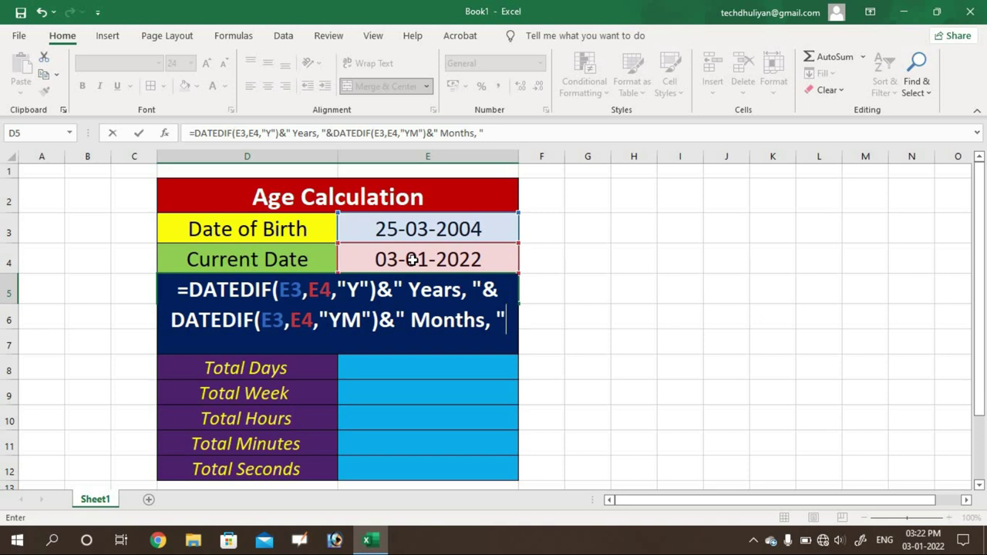
{"action": "type", "text": "&"}
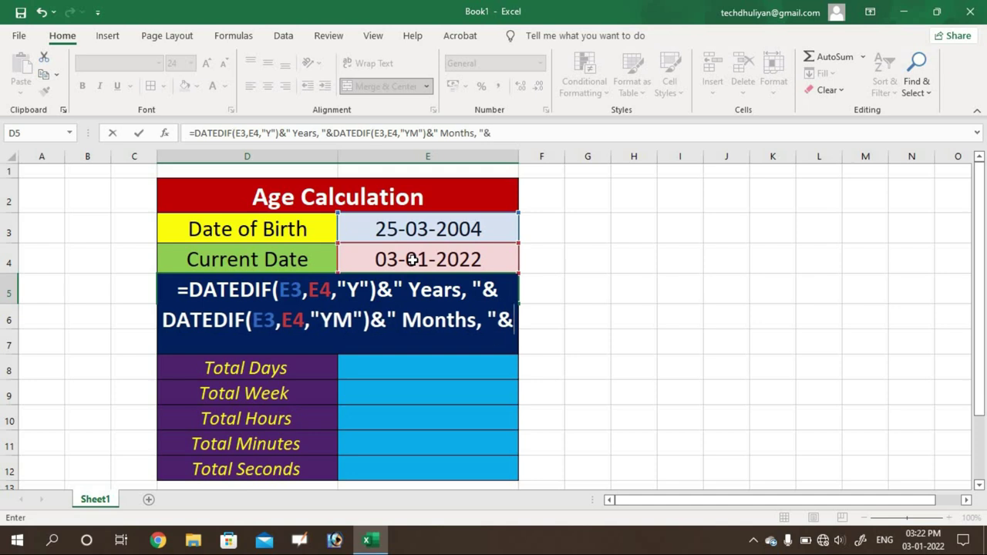
{"action": "type", "text": "DATEDIF"}
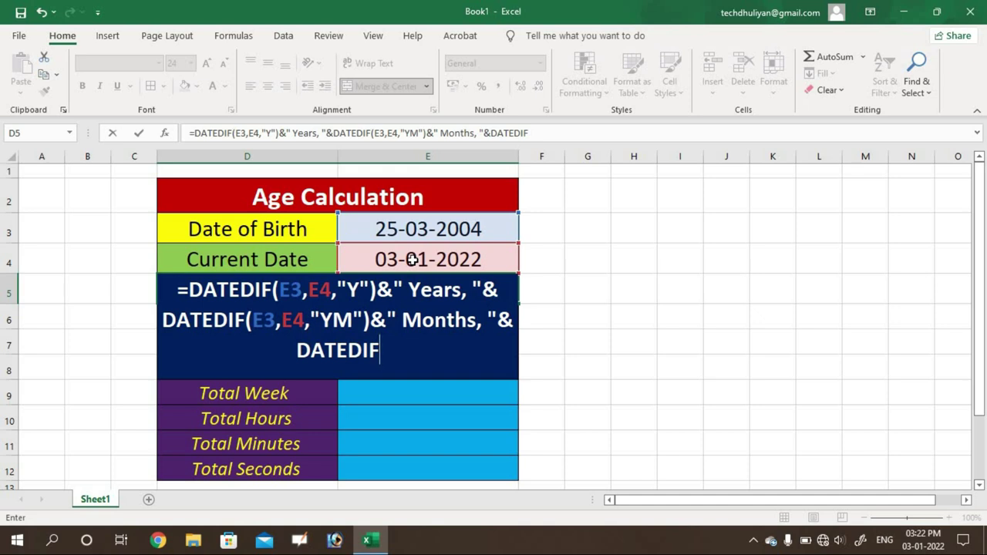
- Finish D5 with DATEDIF(E3,E4,"MD")&" Days", showing 17 Years, 9 Months, 9 Days
{"action": "type", "text": "("}
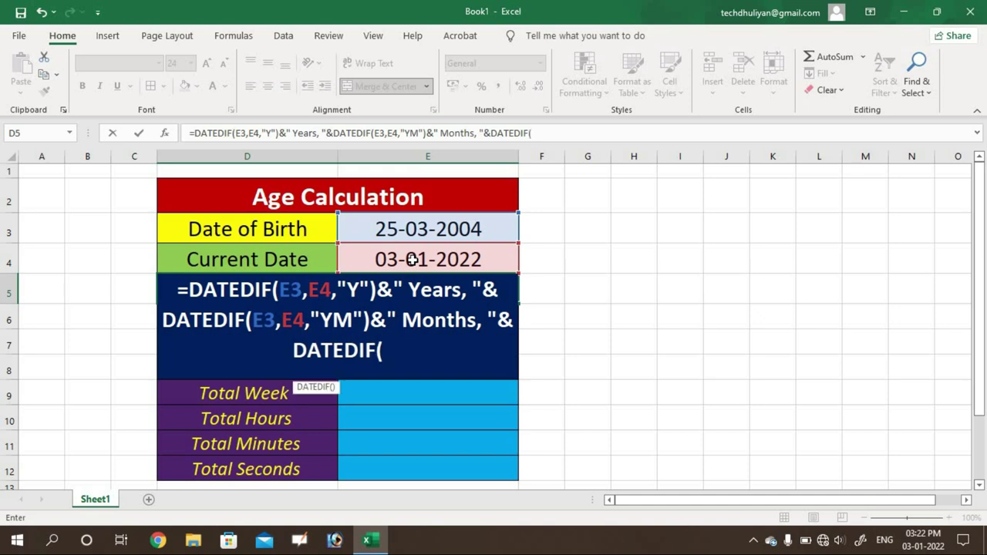
{"action": "left_click", "coordinate": [429, 231]}
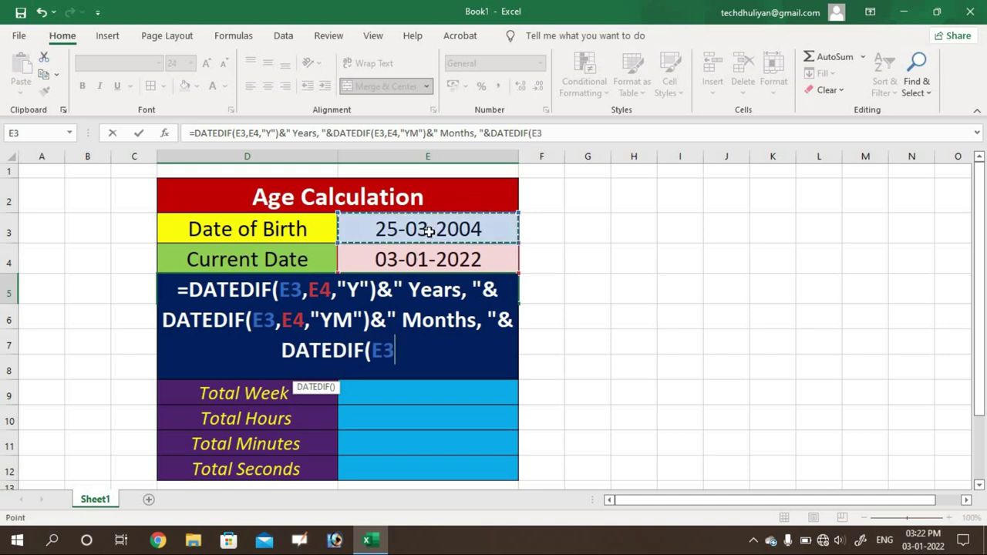
{"action": "type", "text": ","}
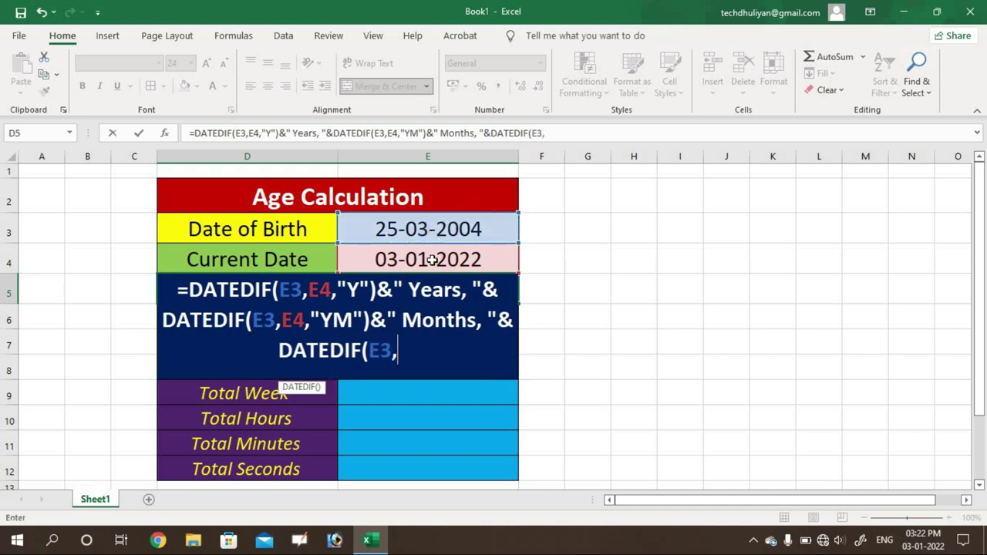
{"action": "left_click", "coordinate": [422, 260]}
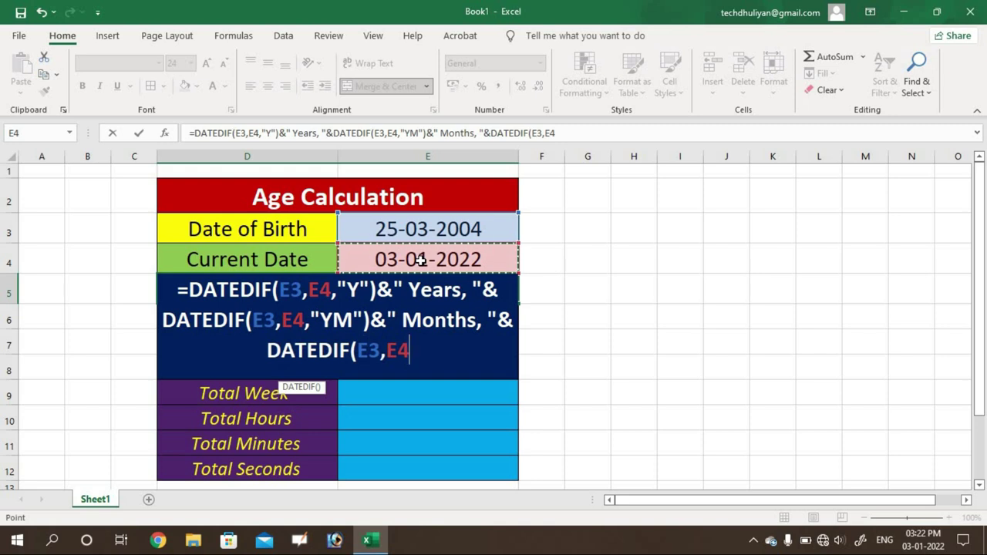
{"action": "type", "text": ",\""}
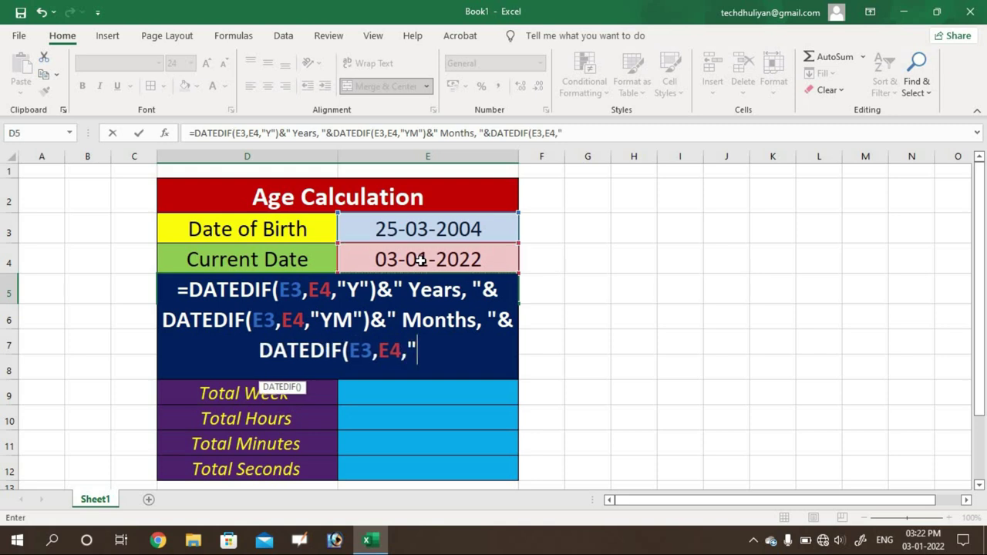
{"action": "type", "text": "M"}
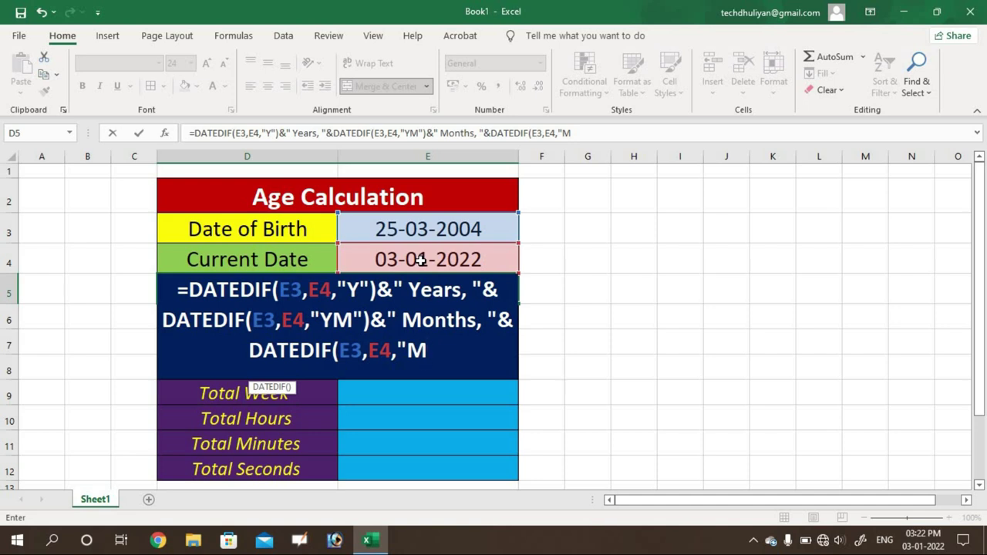
{"action": "type", "text": "D"}
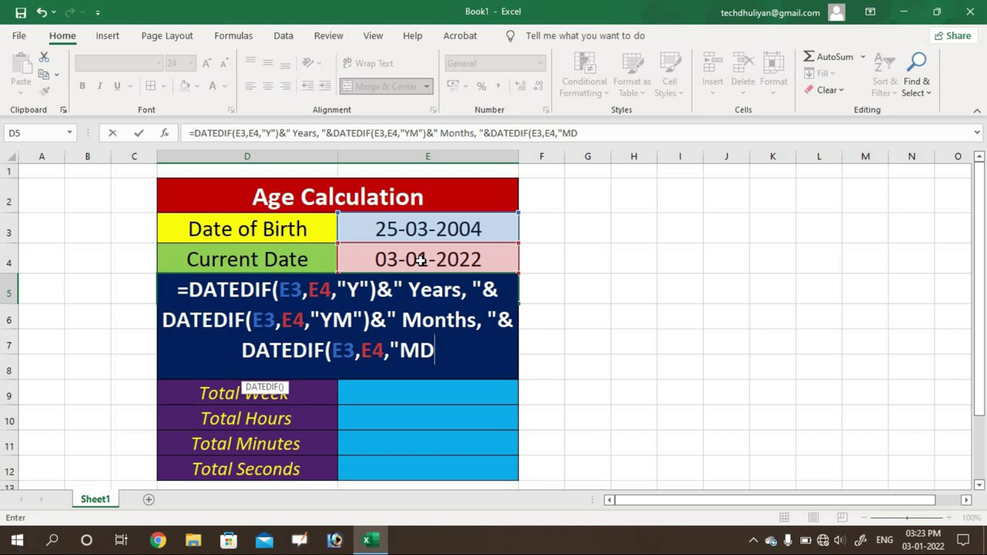
{"action": "type", "text": "\""}
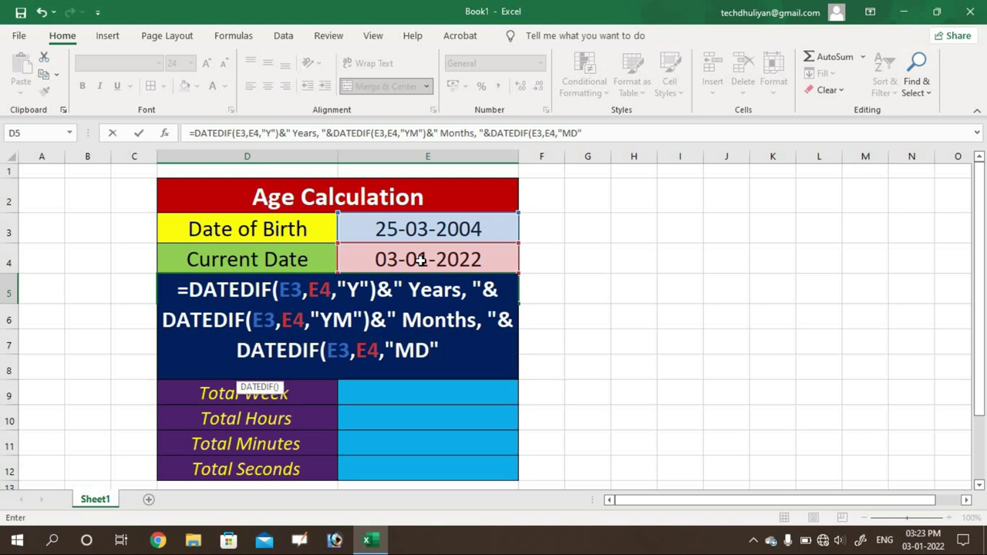
{"action": "type", "text": ")"}
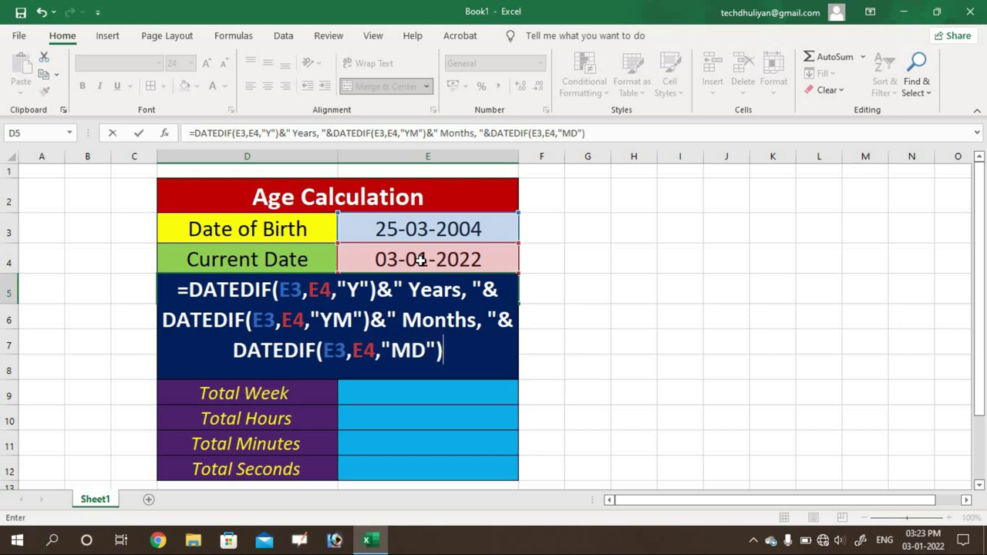
{"action": "type", "text": "&"}
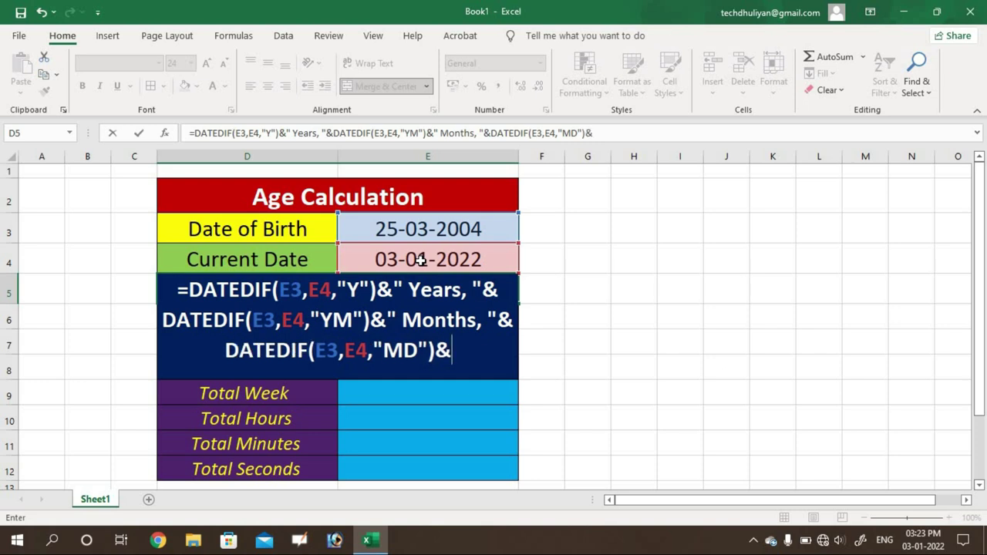
{"action": "type", "text": "\""}
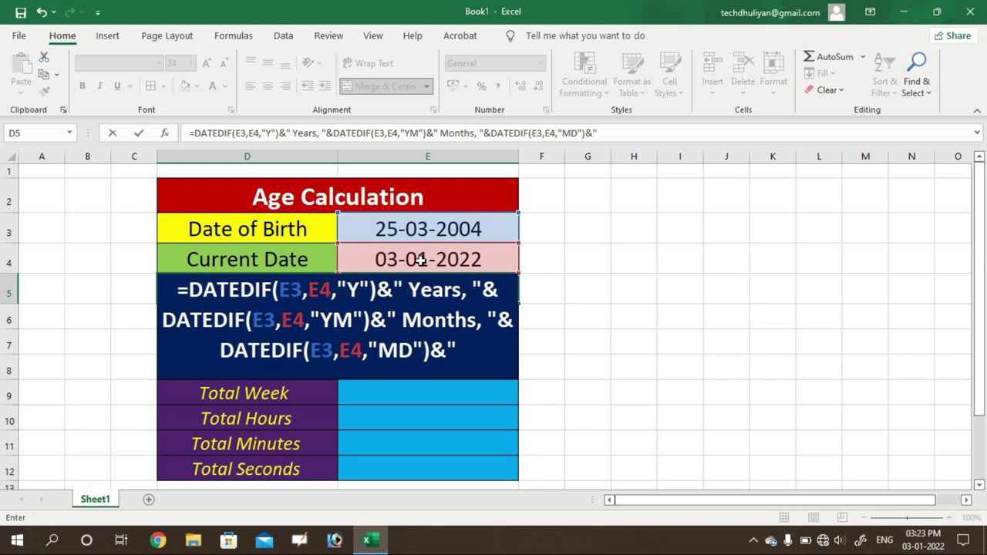
{"action": "type", "text": "Days\""}
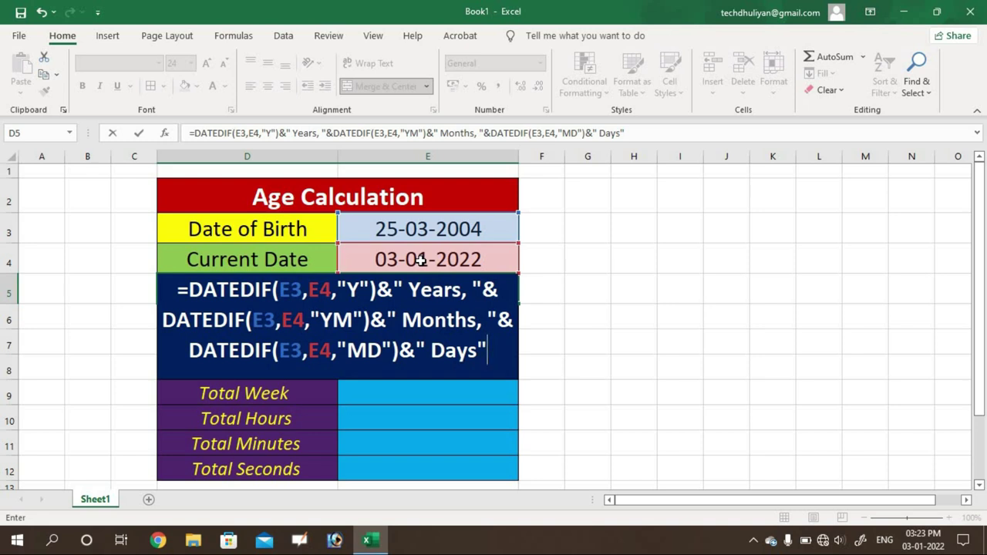
{"action": "key", "text": "Return"}
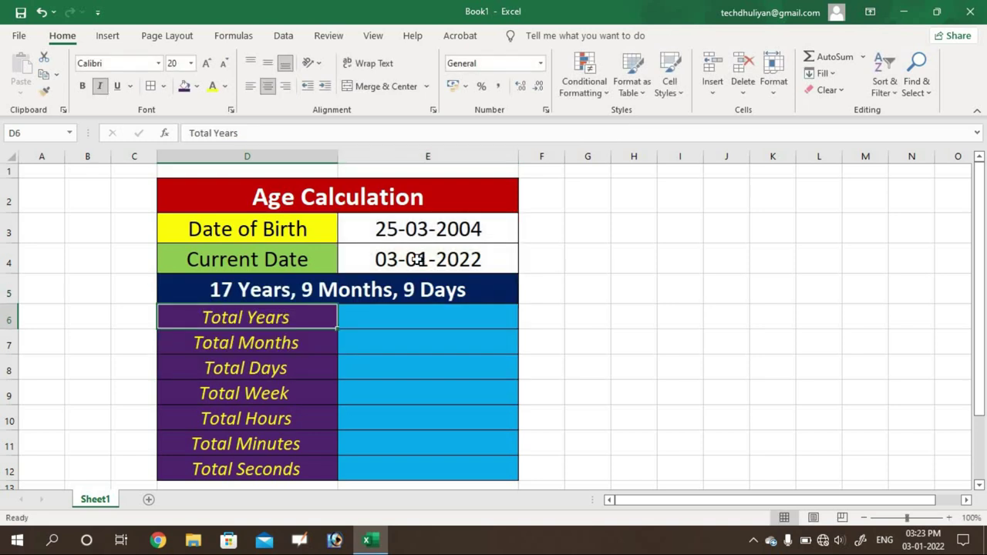
{"action": "left_click", "coordinate": [386, 348]}
{"action": "left_click", "coordinate": [271, 290]}
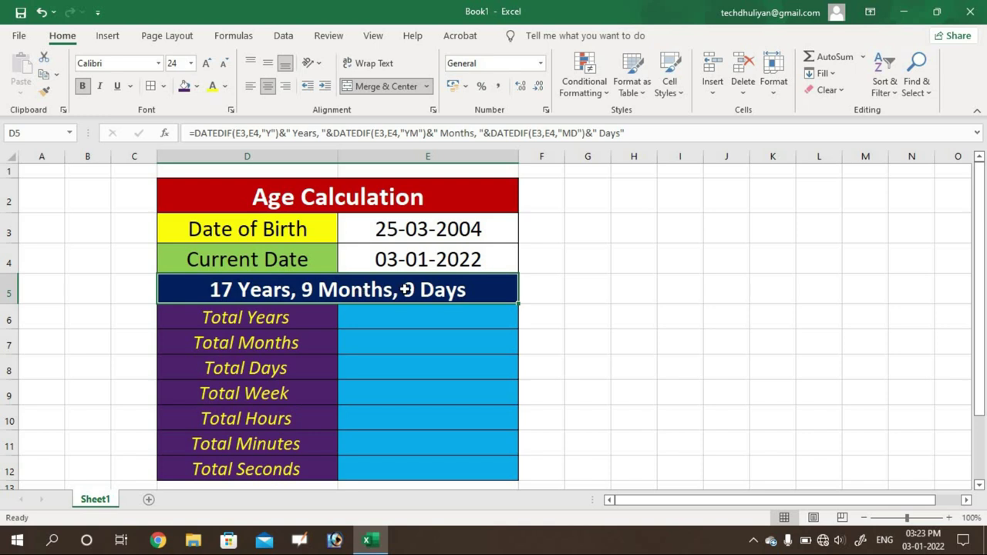
{"action": "left_click", "coordinate": [395, 233]}
{"action": "left_click", "coordinate": [243, 288]}
{"action": "left_click", "coordinate": [383, 321]}
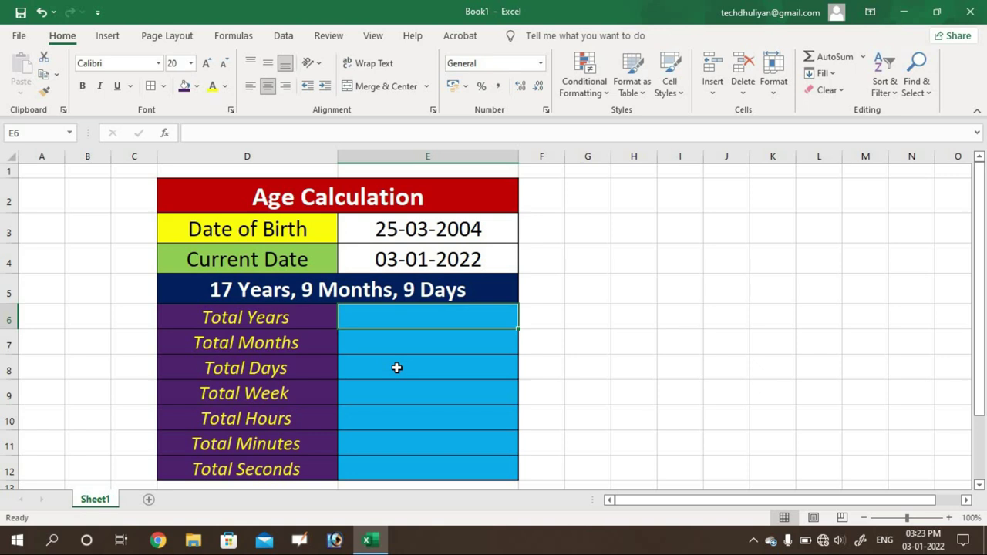
{"action": "type", "text": "="}
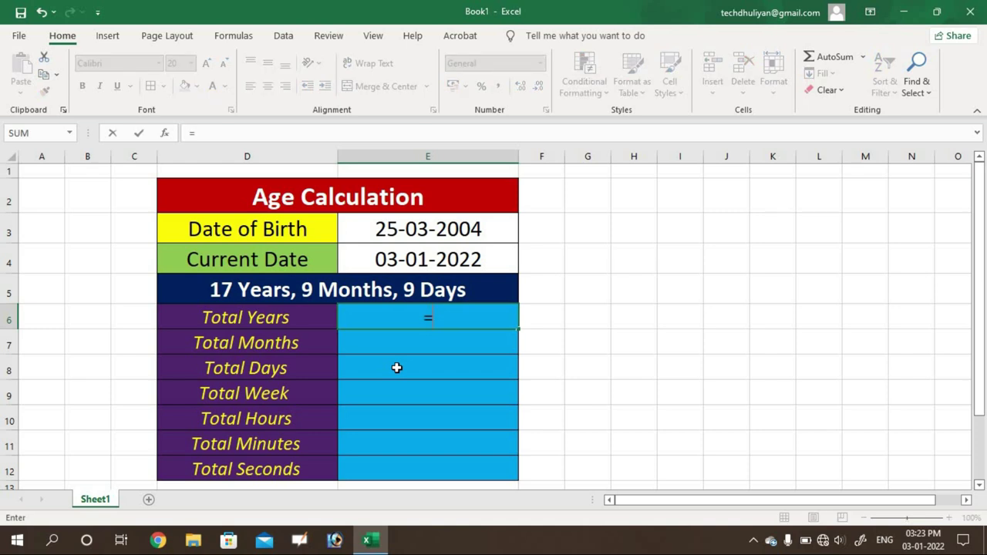
{"action": "type", "text": "date"}
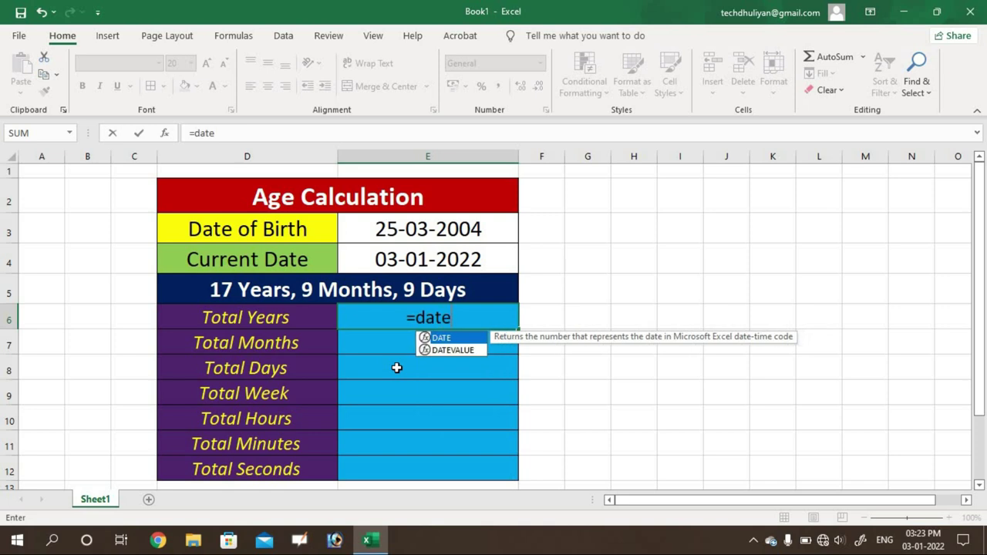
{"action": "type", "text": "dif("}
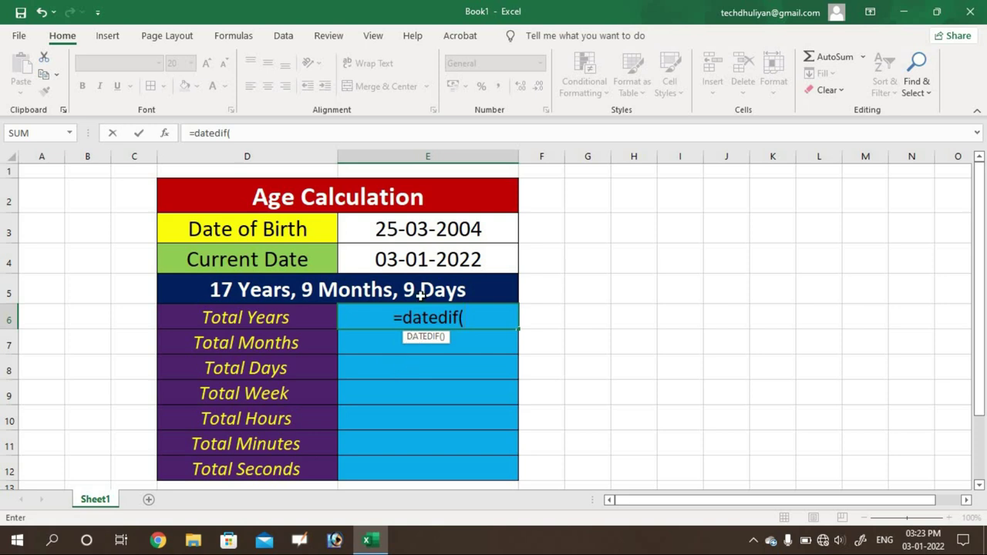
- Enter =DATEDIF(E3,E4,"y") in E6 so Total Years shows 17
{"action": "left_click", "coordinate": [406, 229]}
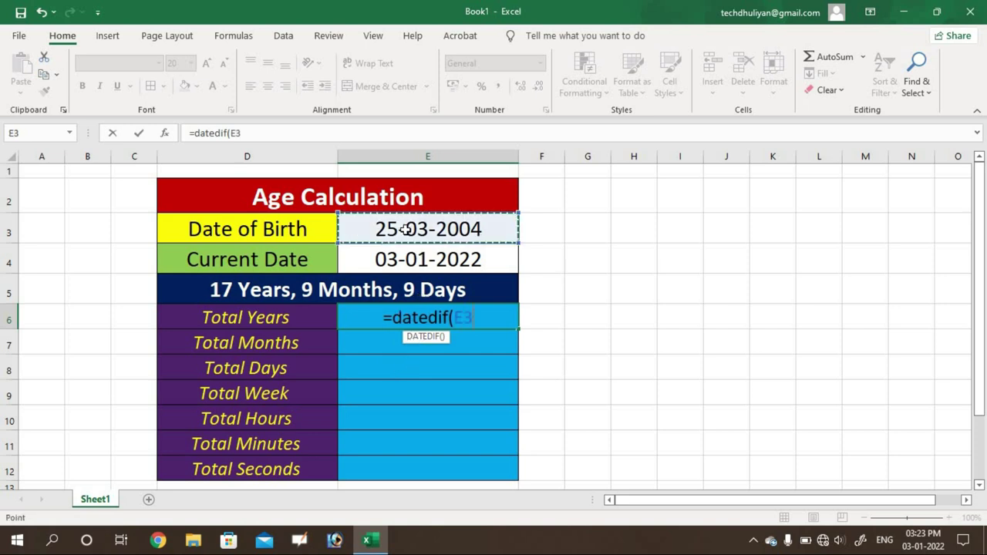
{"action": "type", "text": ","}
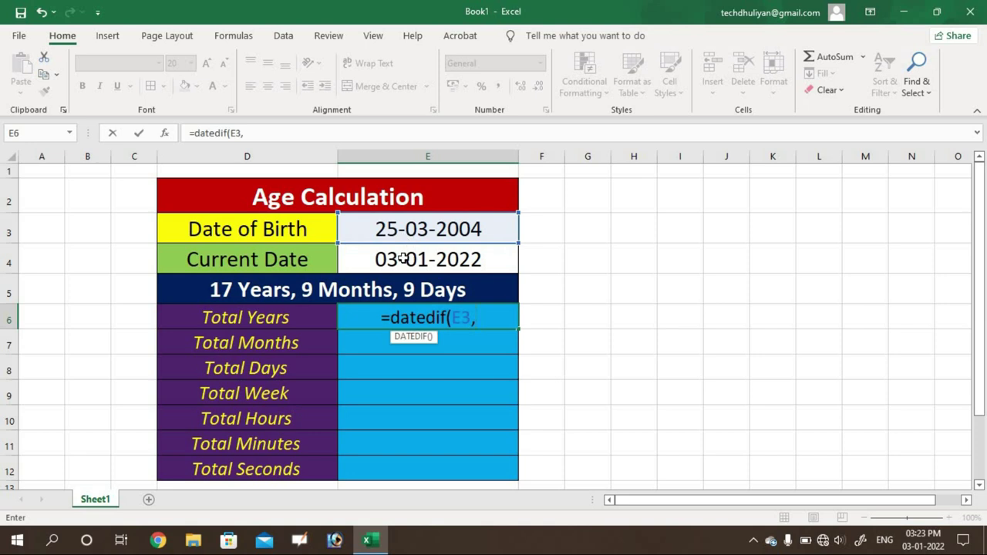
{"action": "left_click", "coordinate": [403, 259]}
{"action": "type", "text": ","}
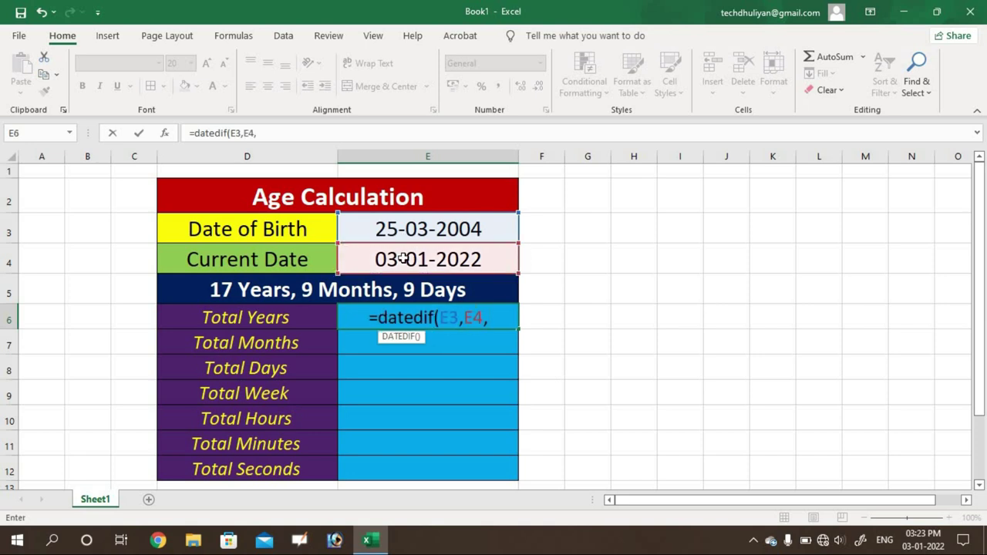
{"action": "type", "text": "\"y"}
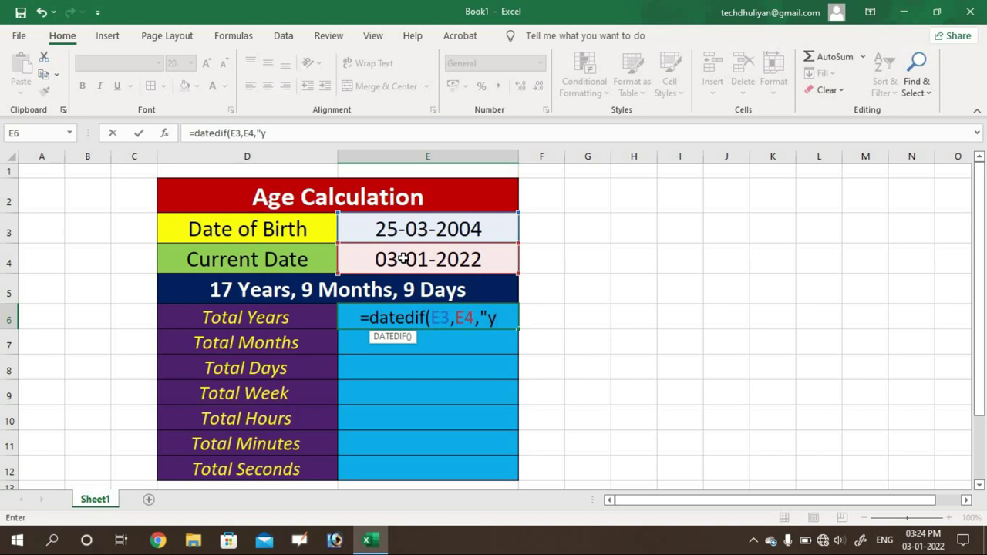
{"action": "type", "text": "\")"}
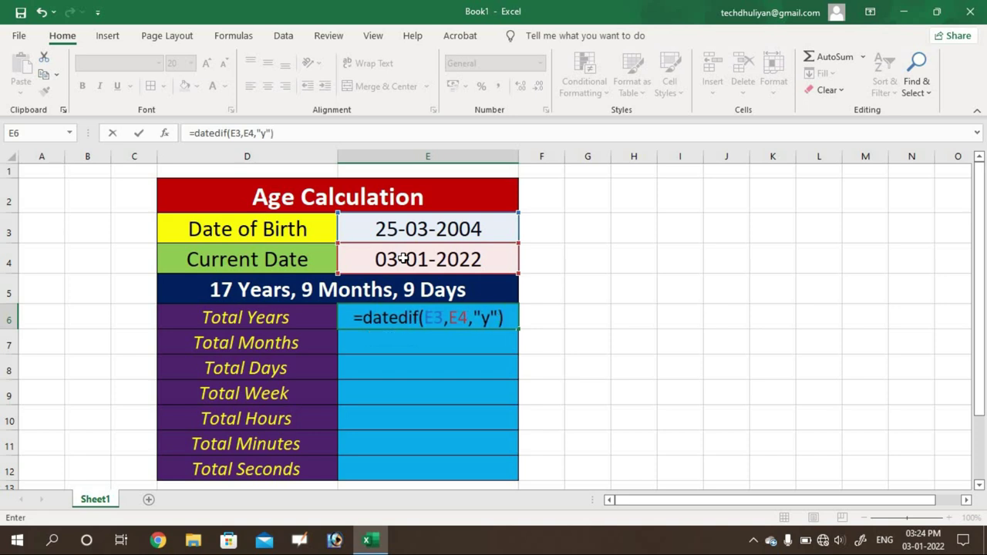
{"action": "key", "text": "Return"}
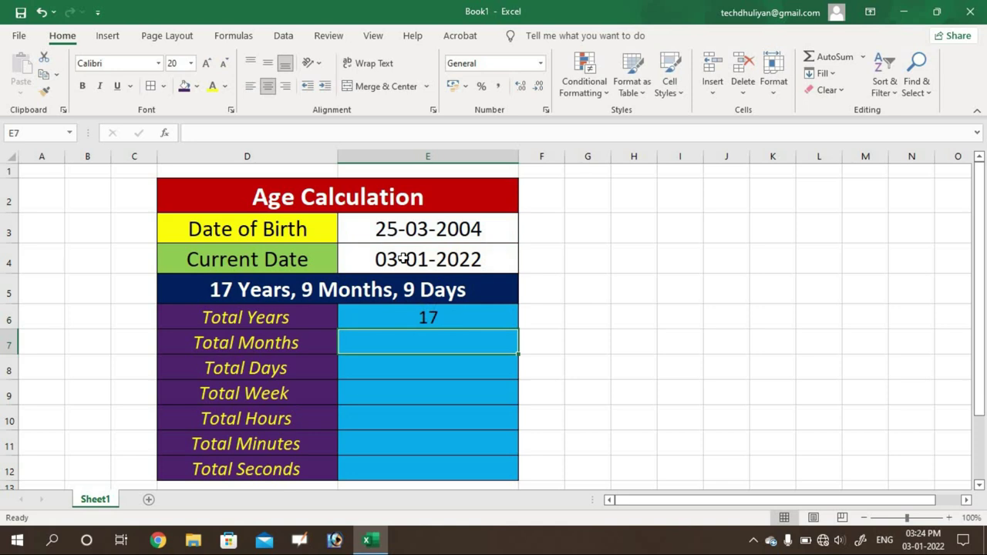
{"action": "left_click", "coordinate": [444, 319]}
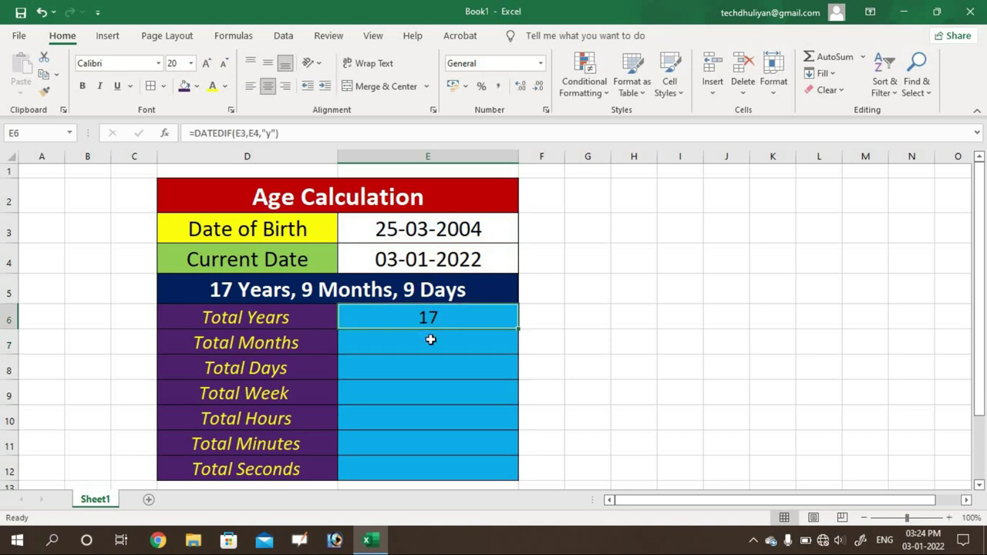
{"action": "left_click", "coordinate": [431, 339]}
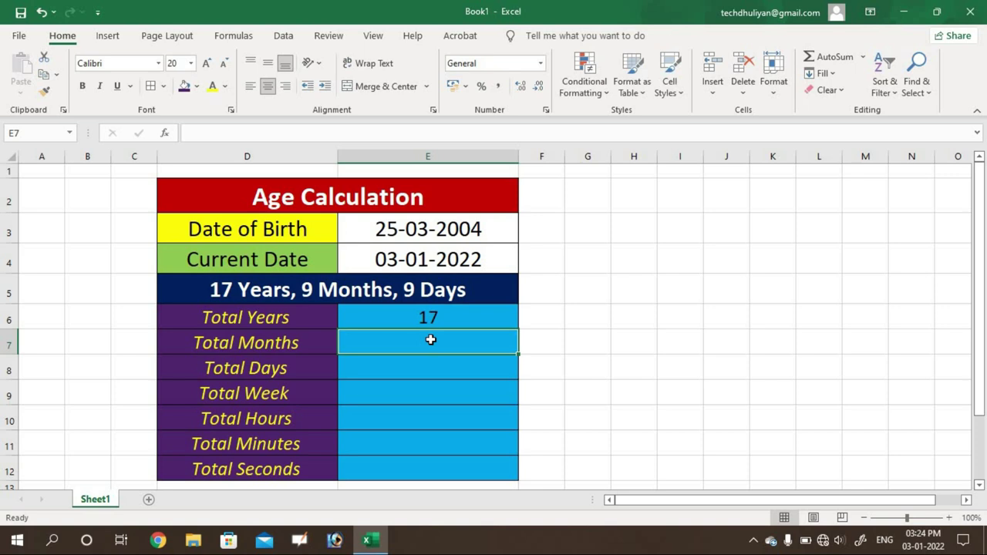
- Enter =DATEDIF(E3,E4,"M") in E7 for Total Months, giving 213
{"action": "type", "text": "=DATE"}
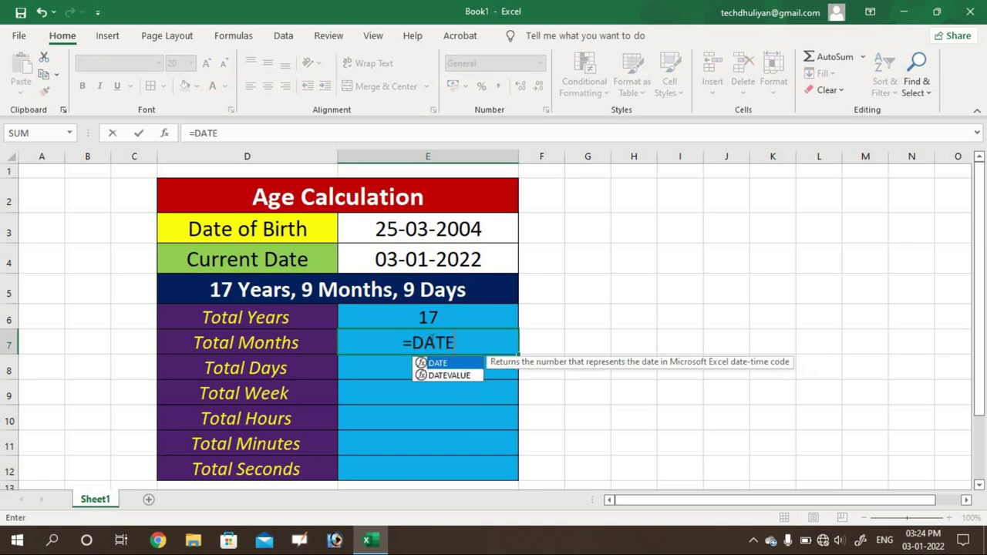
{"action": "type", "text": "DIF("}
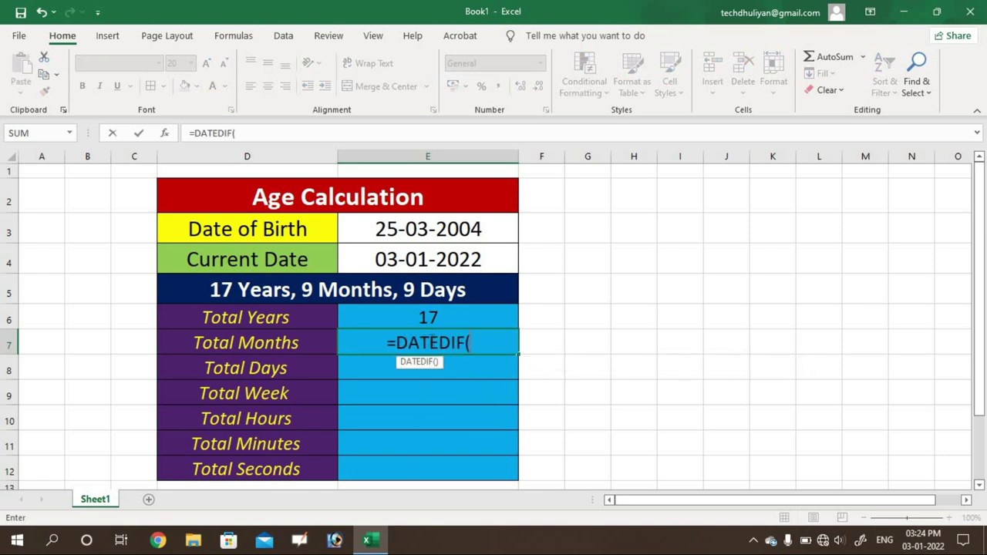
{"action": "left_click", "coordinate": [430, 228]}
{"action": "type", "text": ","}
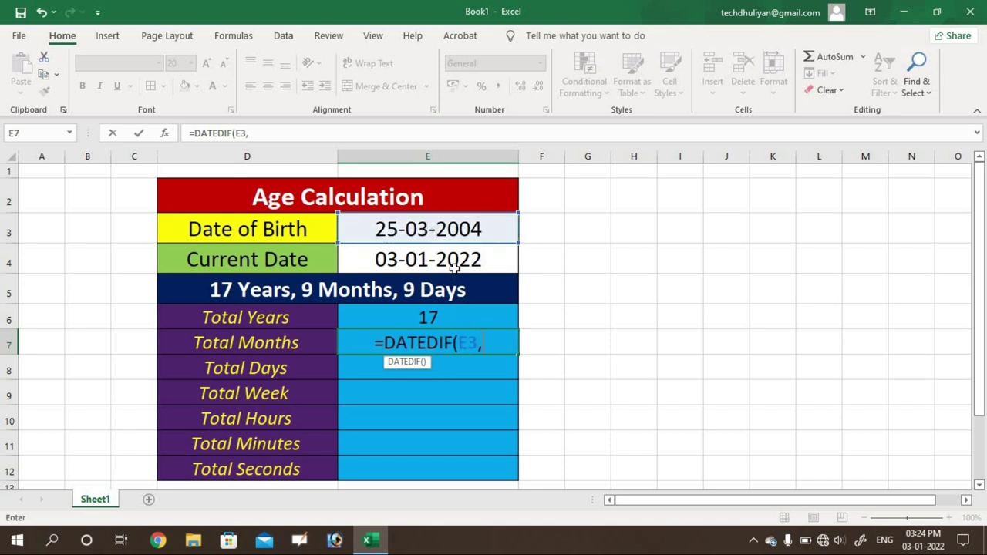
{"action": "left_click", "coordinate": [444, 260]}
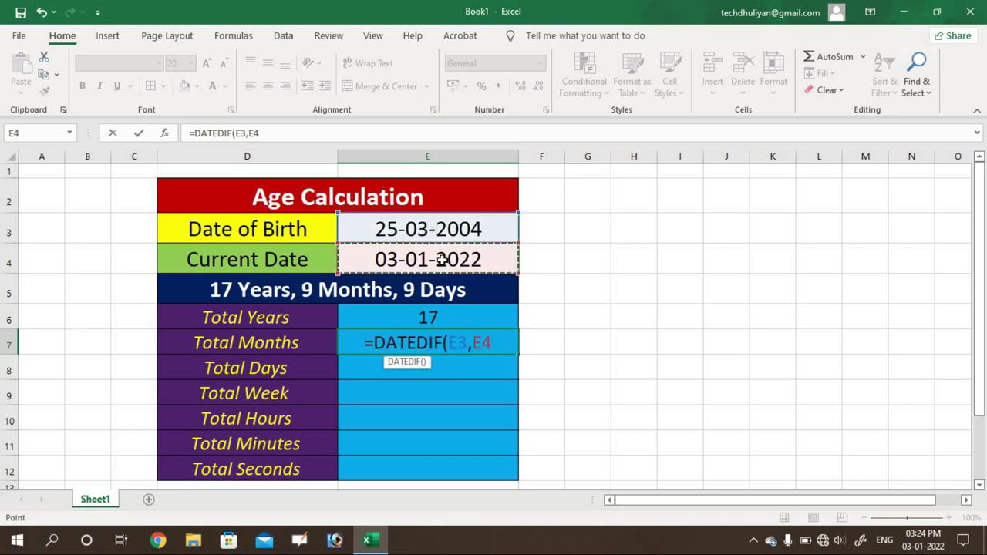
{"action": "type", "text": ","}
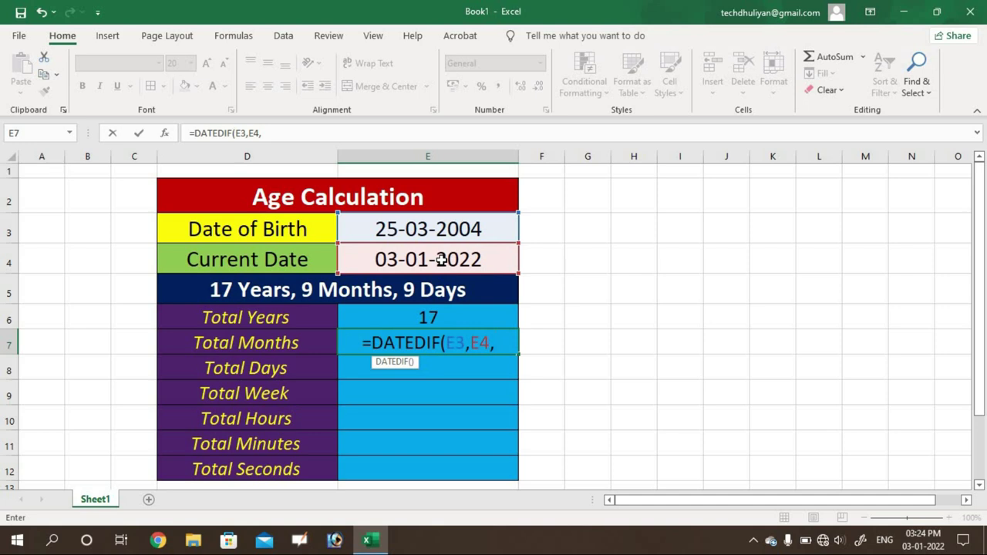
{"action": "type", "text": "\""}
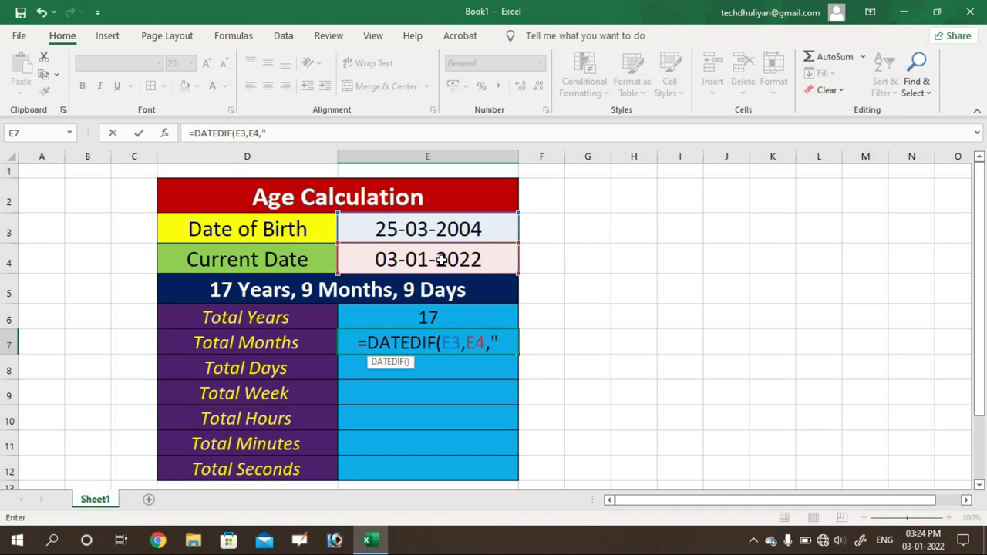
{"action": "type", "text": "M\""}
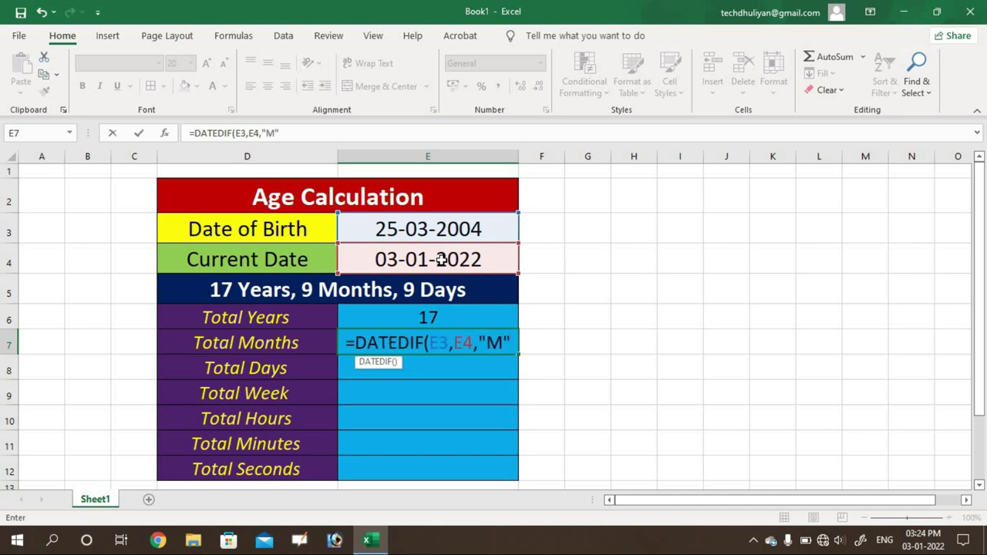
{"action": "type", "text": ")"}
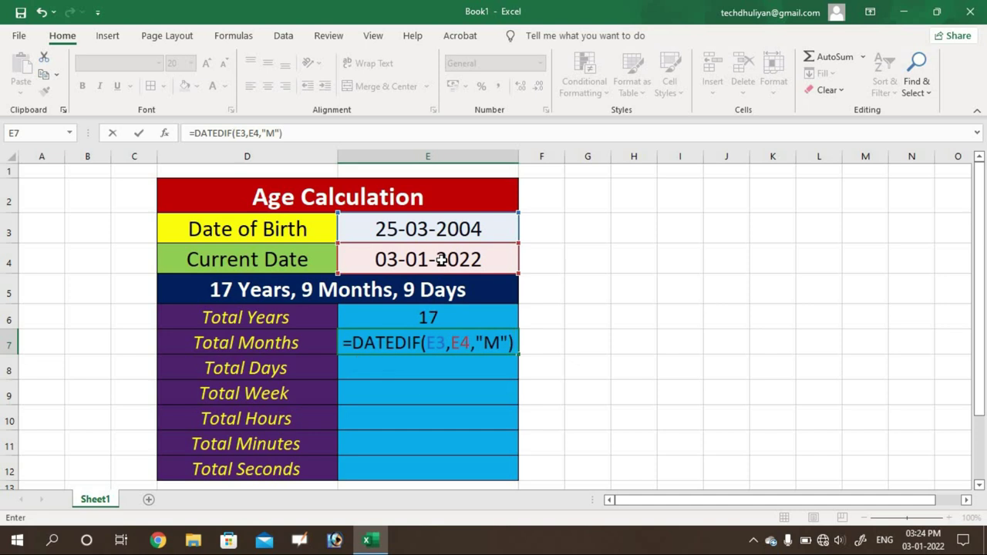
{"action": "key", "text": "Return"}
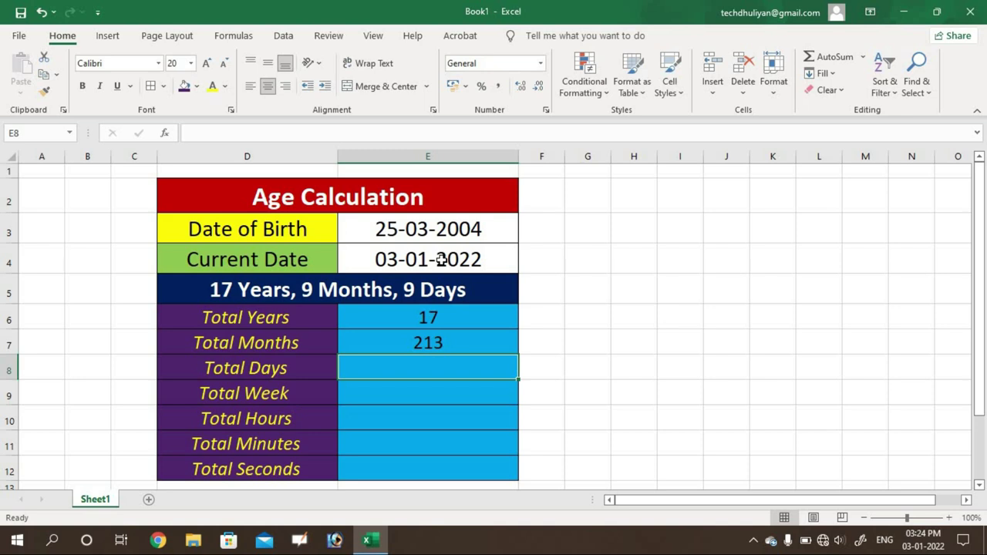
- Enter =DATEDIF(E3,E4,"D") in E8 so Total Days shows 6493
{"action": "type", "text": "="}
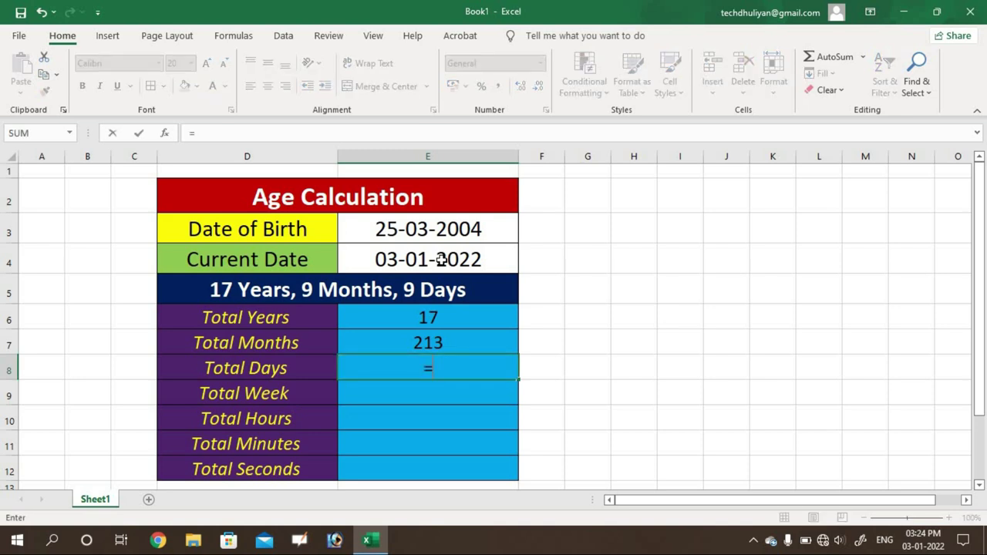
{"action": "type", "text": "DATE"}
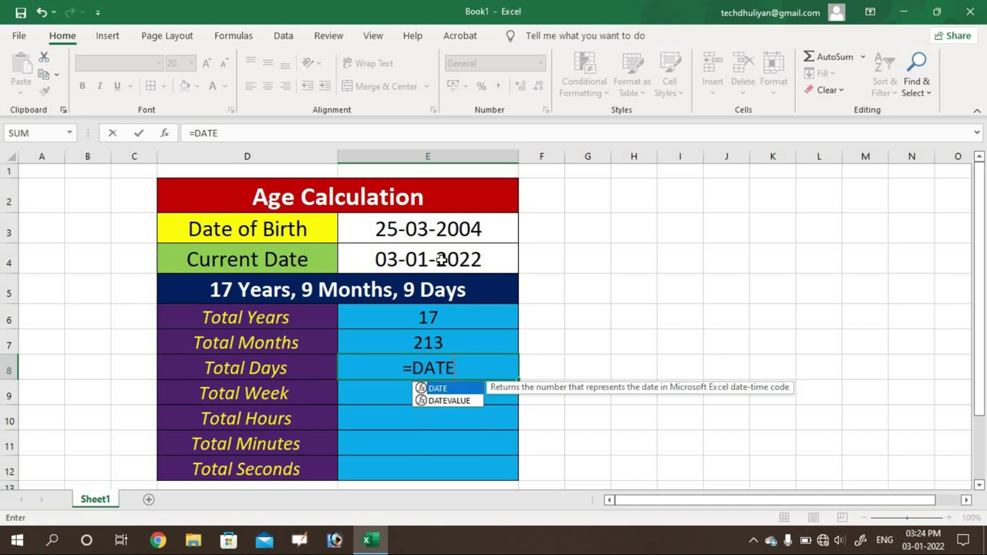
{"action": "type", "text": "DIF"}
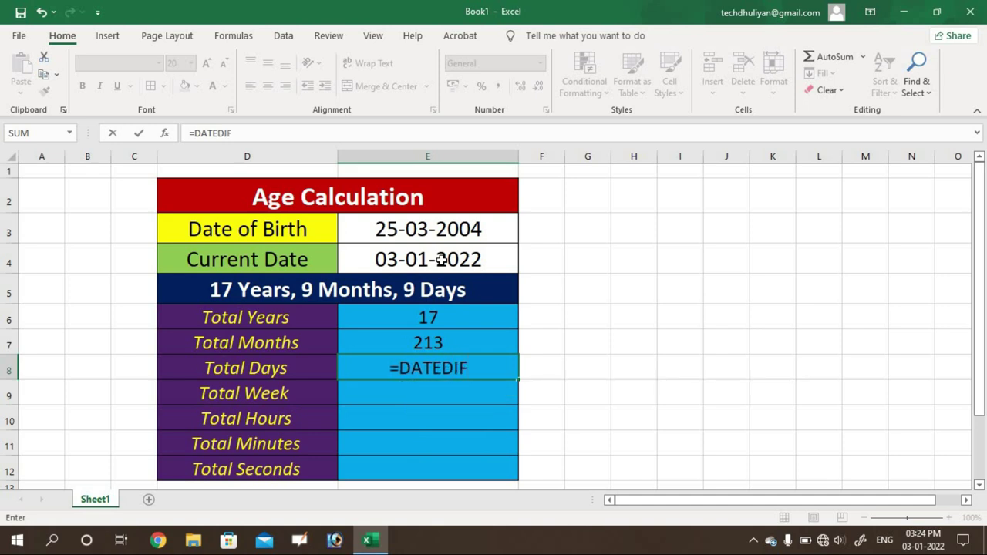
{"action": "type", "text": "("}
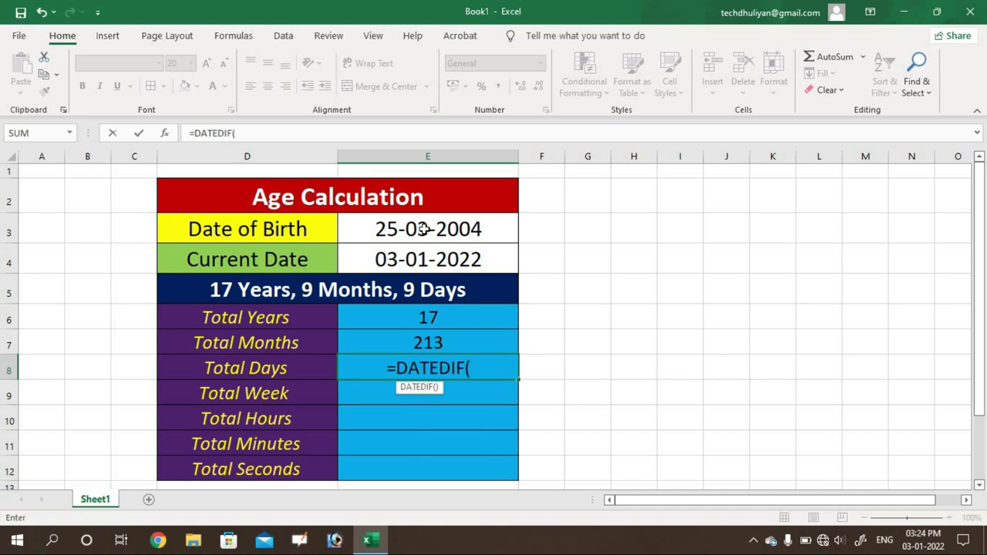
{"action": "left_click", "coordinate": [423, 229]}
{"action": "type", "text": ","}
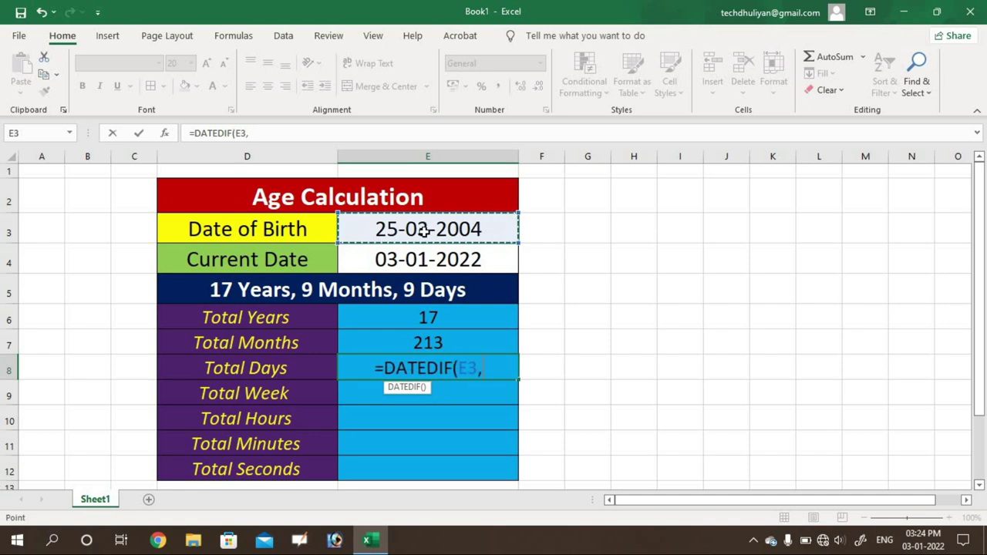
{"action": "left_click", "coordinate": [421, 260]}
{"action": "type", "text": ","}
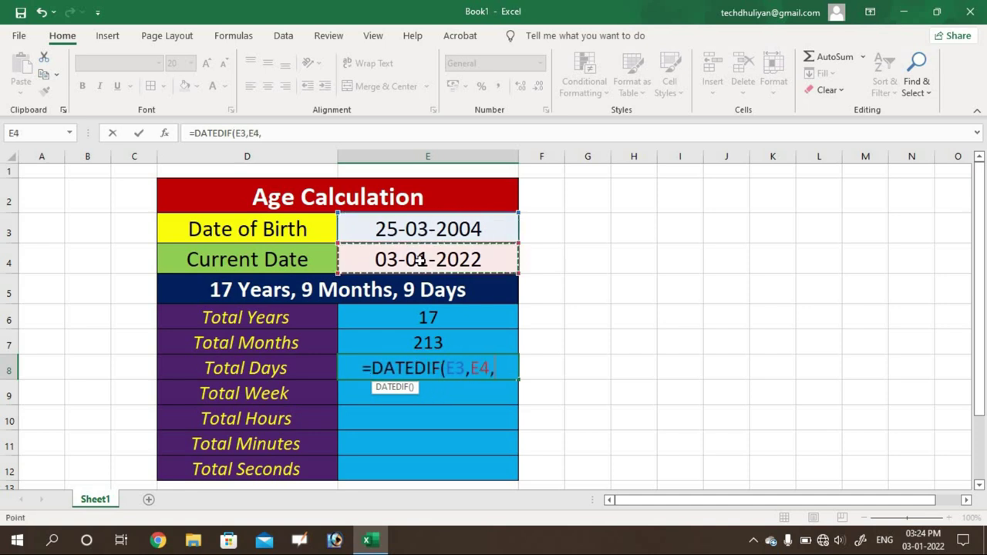
{"action": "type", "text": "\""}
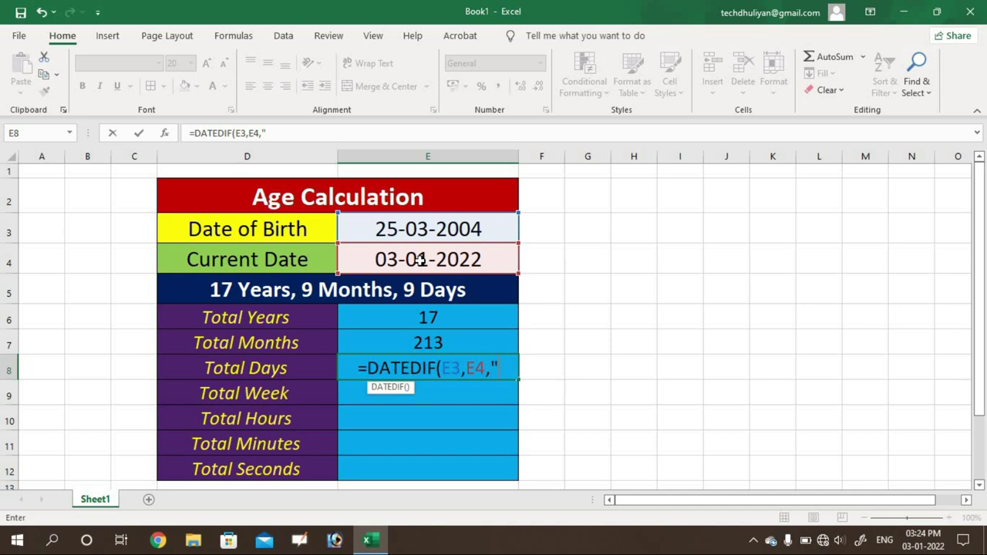
{"action": "type", "text": "D\""}
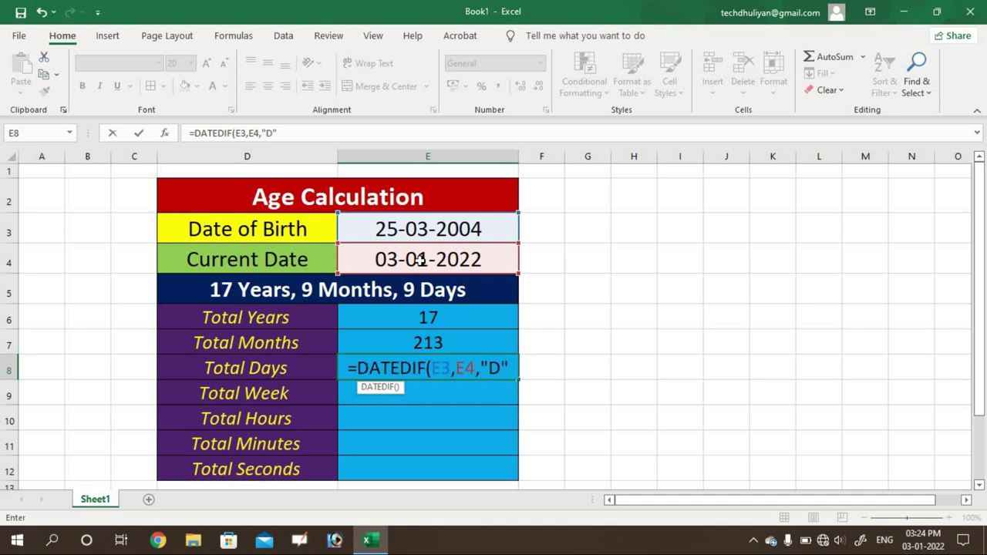
{"action": "type", "text": ")"}
{"action": "key", "text": "Return"}
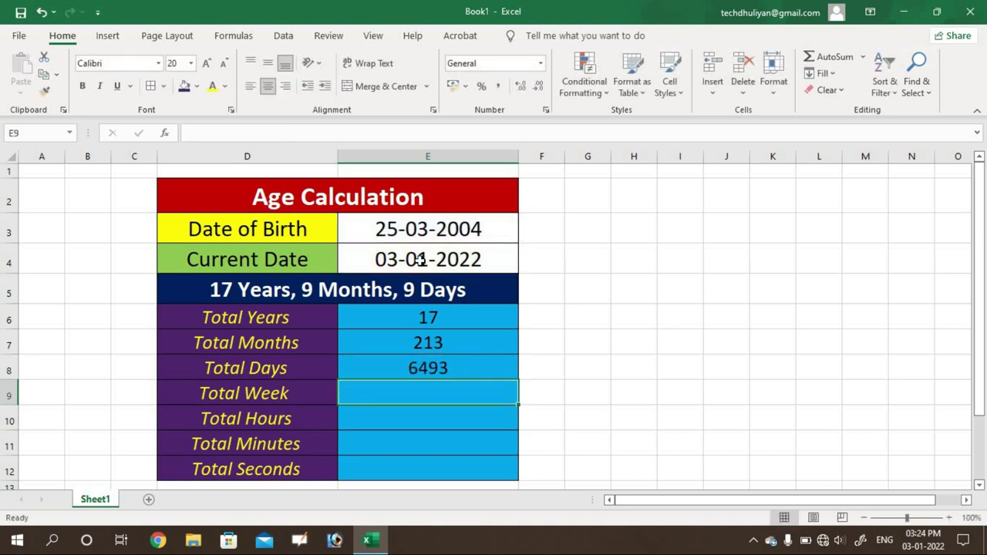
{"action": "type", "text": "="}
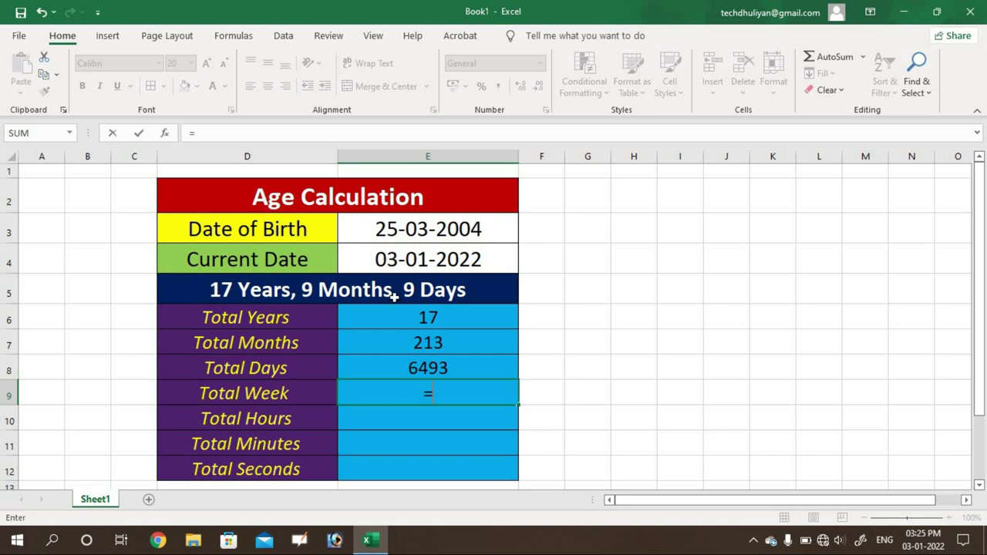
- Enter =E8/7 in E9 to compute Total Week
{"action": "left_click", "coordinate": [411, 364]}
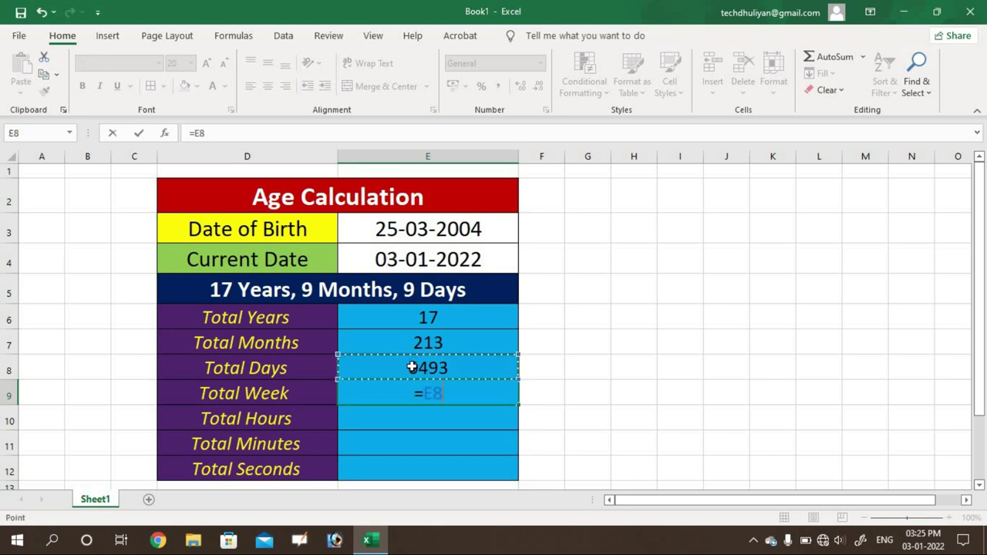
{"action": "type", "text": "/7"}
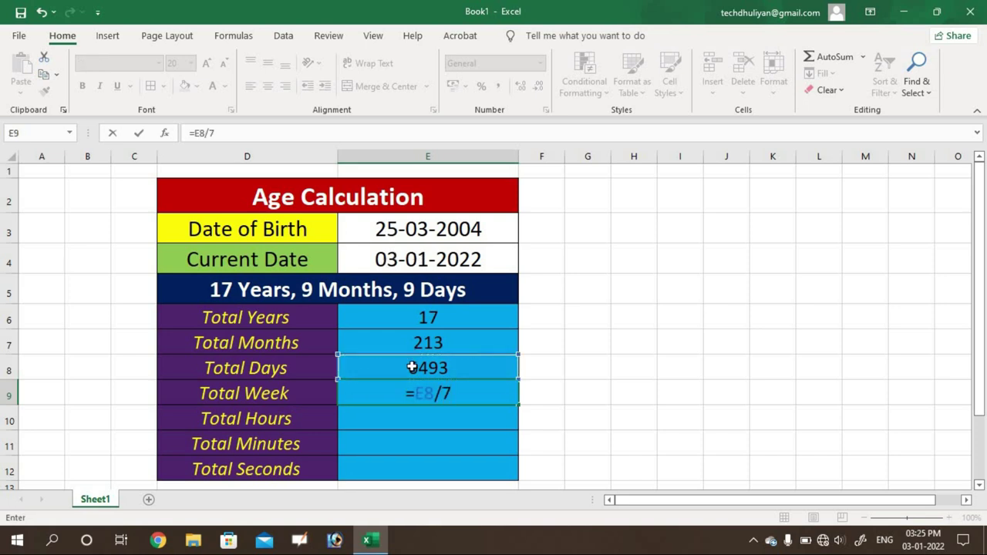
{"action": "key", "text": "Return"}
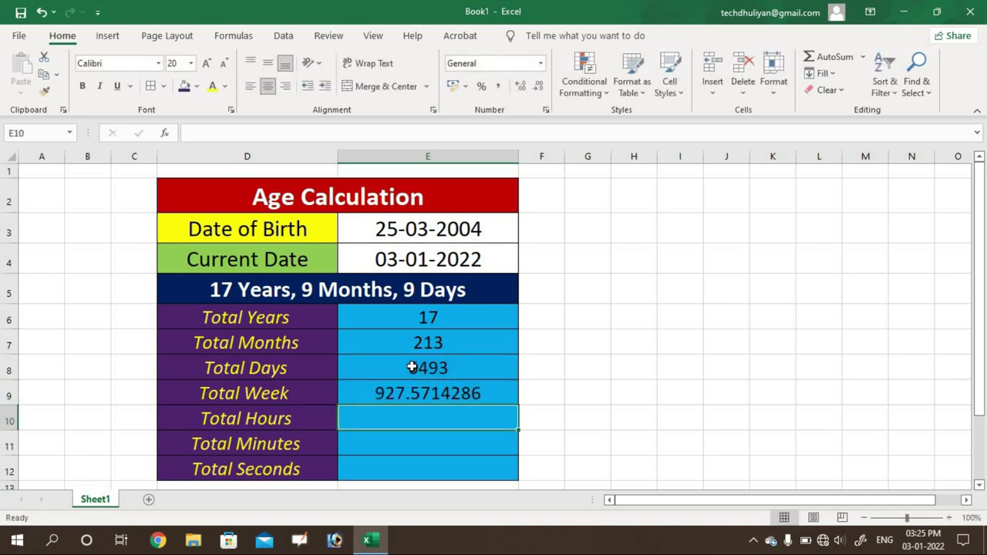
{"action": "left_click", "coordinate": [416, 394]}
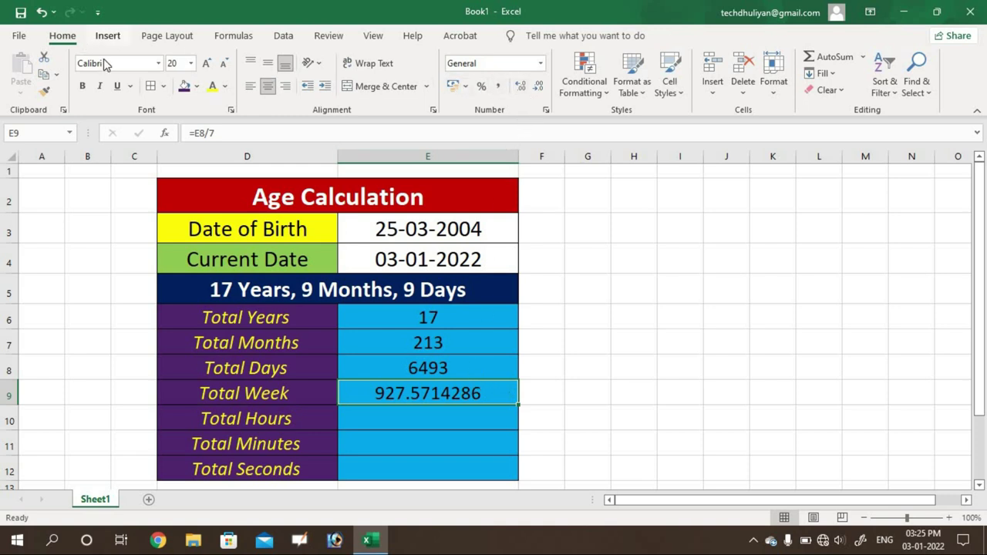
- Decrease Total Week's decimal places so it displays the whole number 928
{"action": "left_click", "coordinate": [540, 88]}
{"action": "left_click", "coordinate": [539, 87]}
{"action": "left_click", "coordinate": [540, 88]}
{"action": "left_click", "coordinate": [540, 88]}
{"action": "left_click", "coordinate": [539, 87]}
{"action": "left_click", "coordinate": [539, 88]}
{"action": "left_click", "coordinate": [539, 88]}
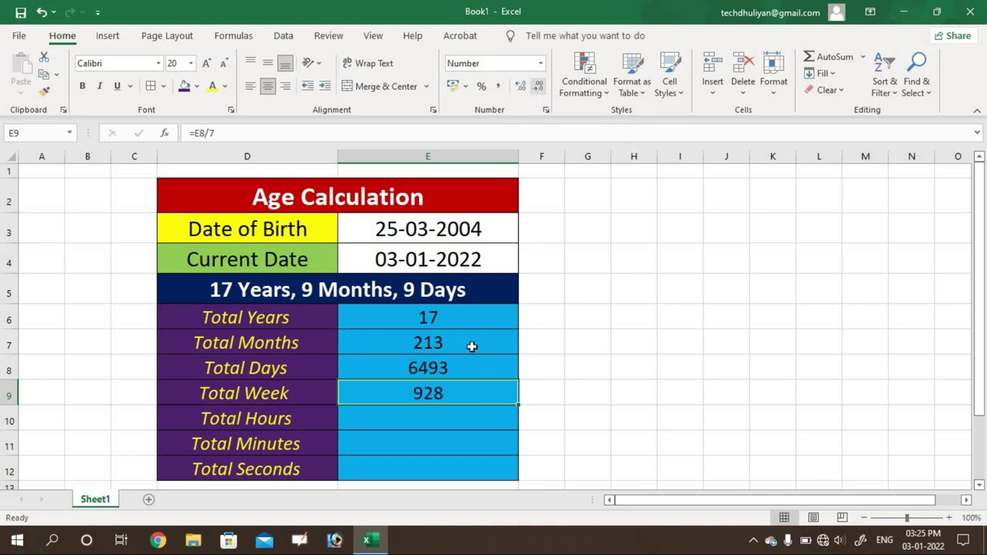
{"action": "left_click", "coordinate": [416, 418]}
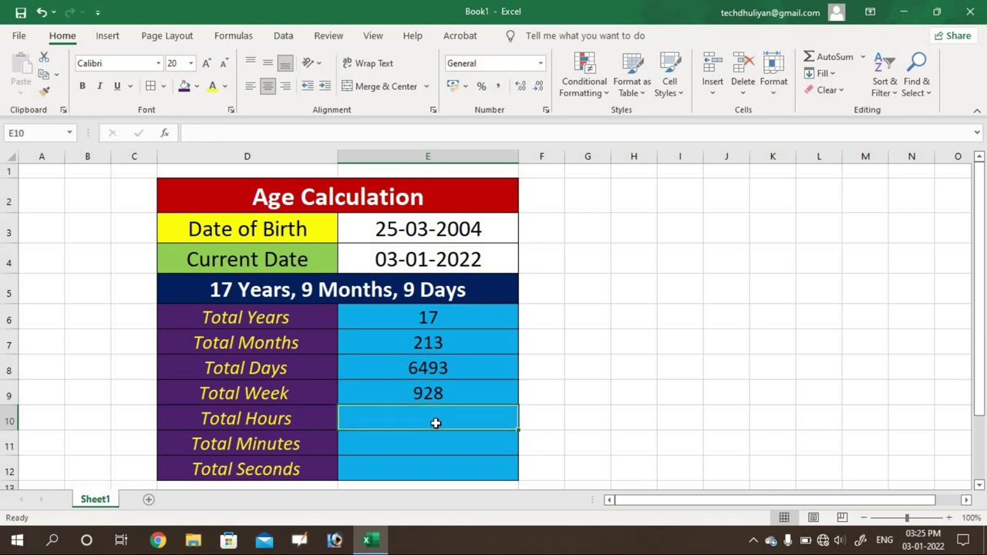
- Enter =E8*24, =E10*60 and =E11*60 for Total Hours, Minutes and Seconds
{"action": "type", "text": "="}
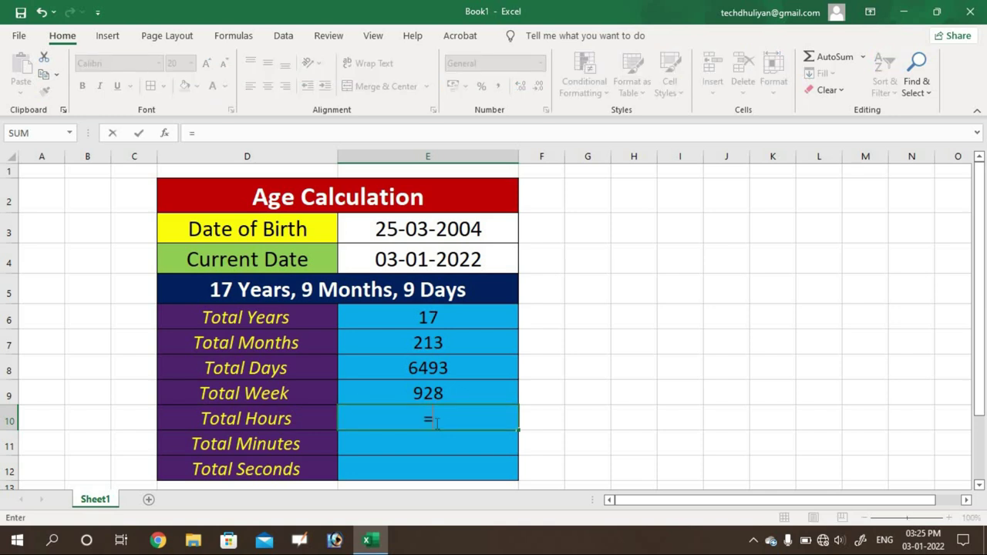
{"action": "left_click", "coordinate": [417, 374]}
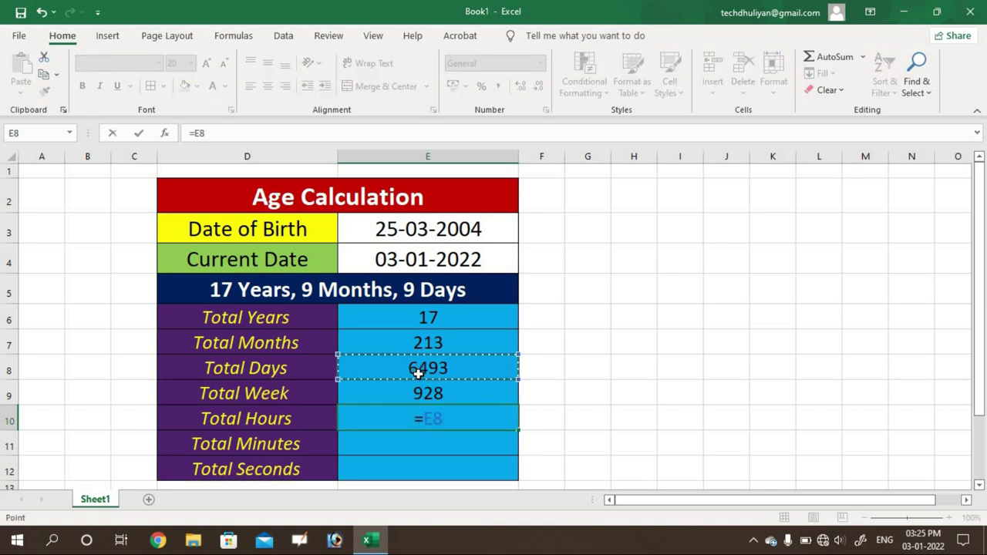
{"action": "type", "text": "*24"}
{"action": "key", "text": "Return"}
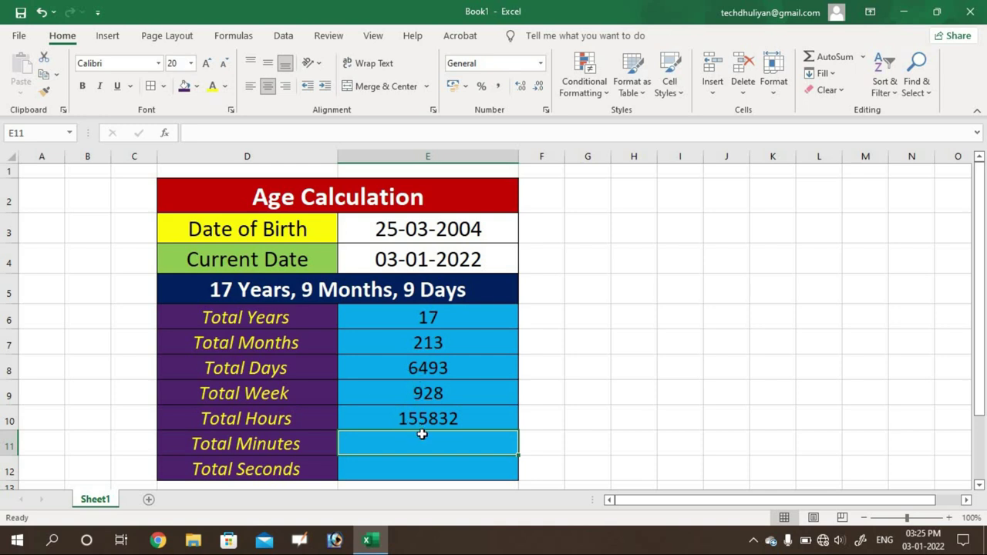
{"action": "type", "text": "="}
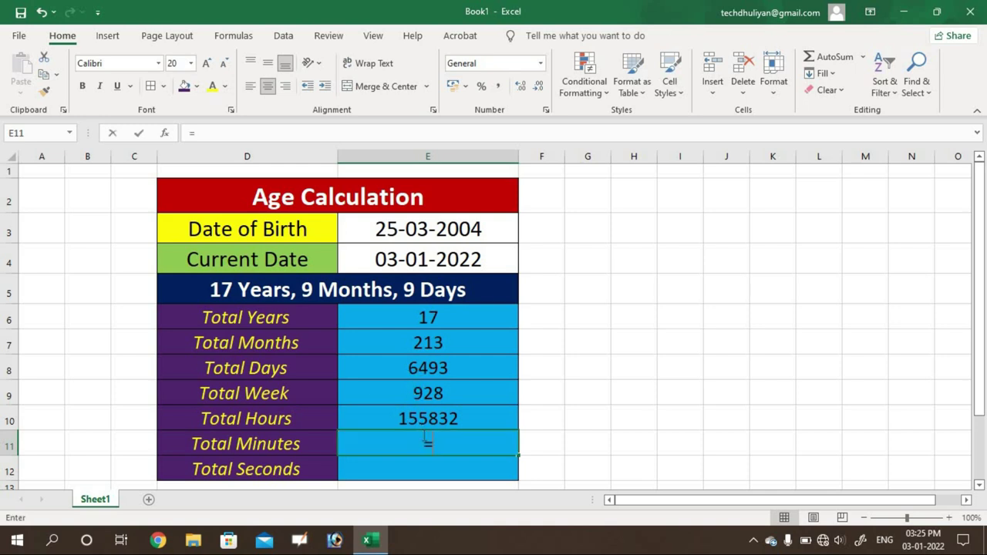
{"action": "left_click", "coordinate": [422, 418]}
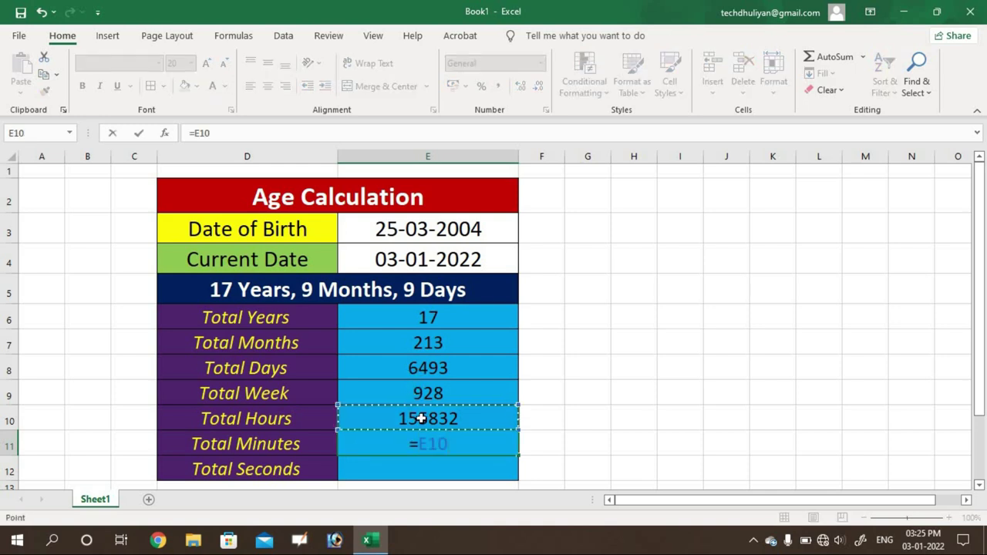
{"action": "type", "text": "*60"}
{"action": "key", "text": "Return"}
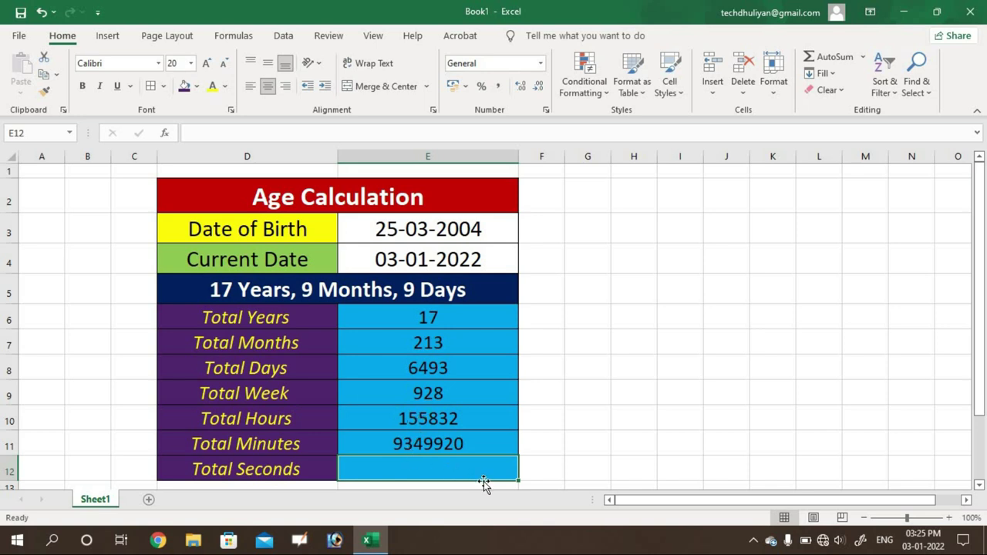
{"action": "type", "text": "="}
{"action": "left_click", "coordinate": [419, 444]}
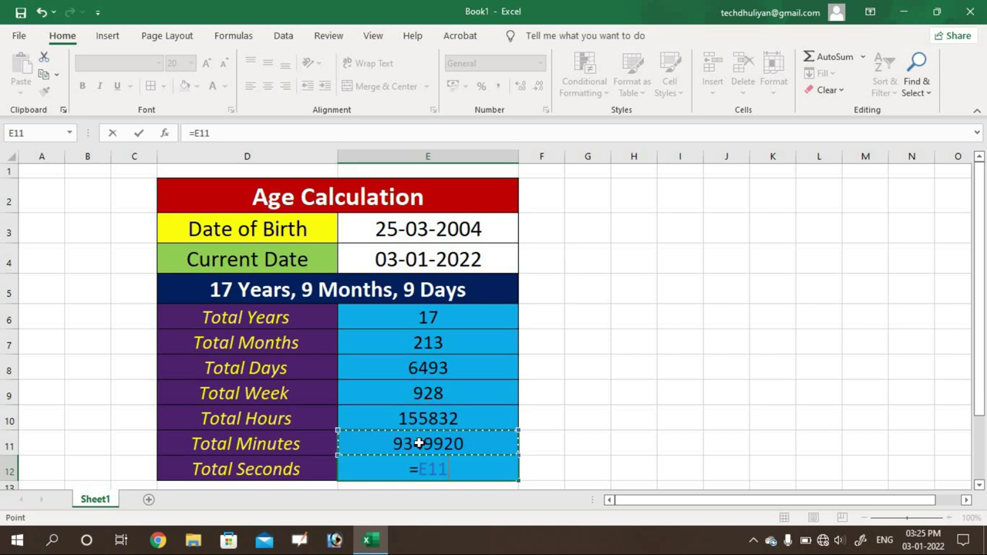
{"action": "type", "text": "*"}
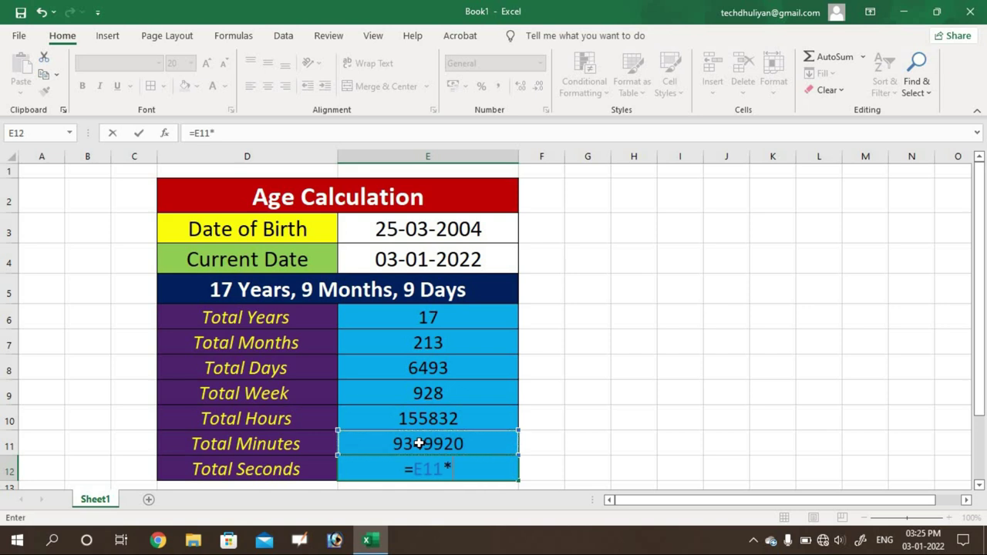
{"action": "type", "text": "60"}
{"action": "key", "text": "Tab"}
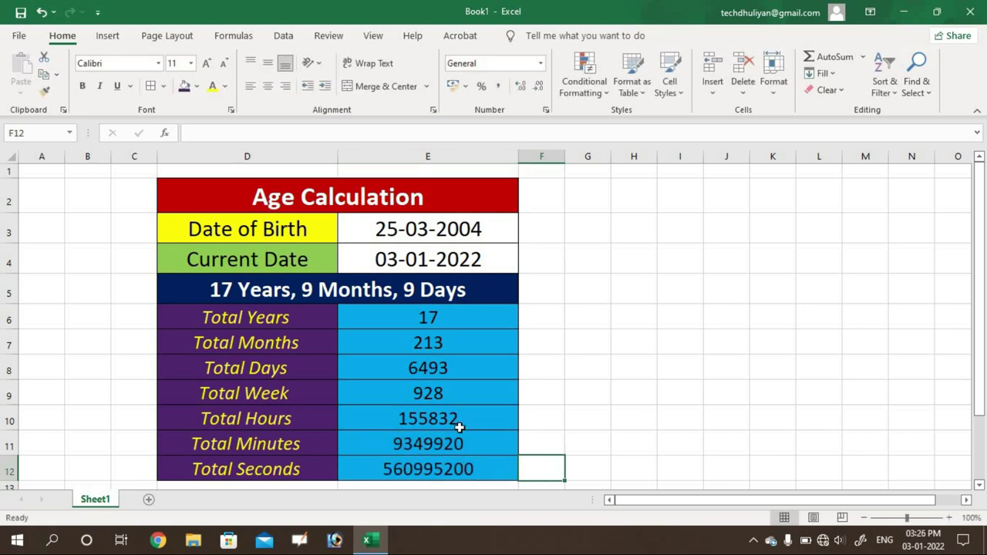
{"action": "left_click", "coordinate": [448, 469]}
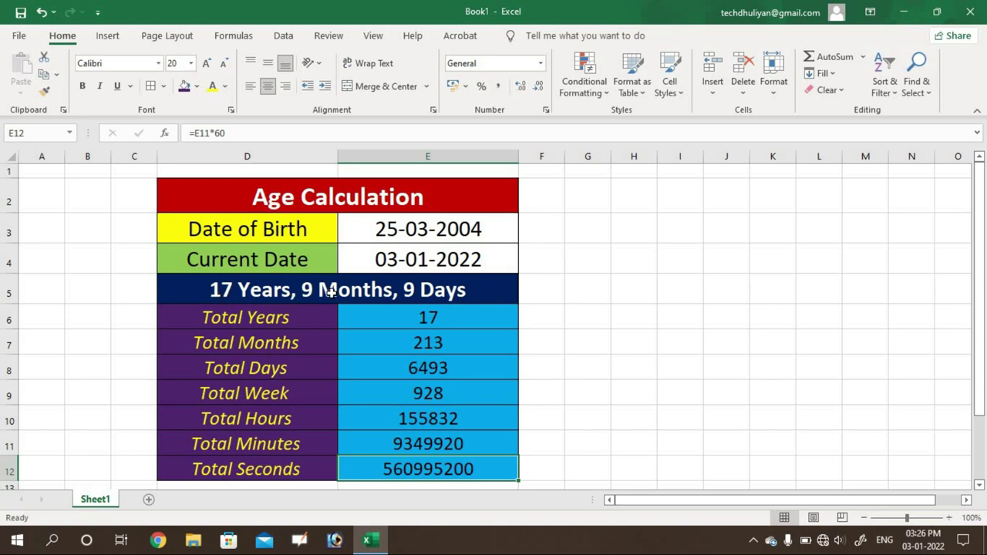
- Change the date of birth in E3 to 06-05-2002 to recalculate all totals
{"action": "left_click", "coordinate": [388, 237]}
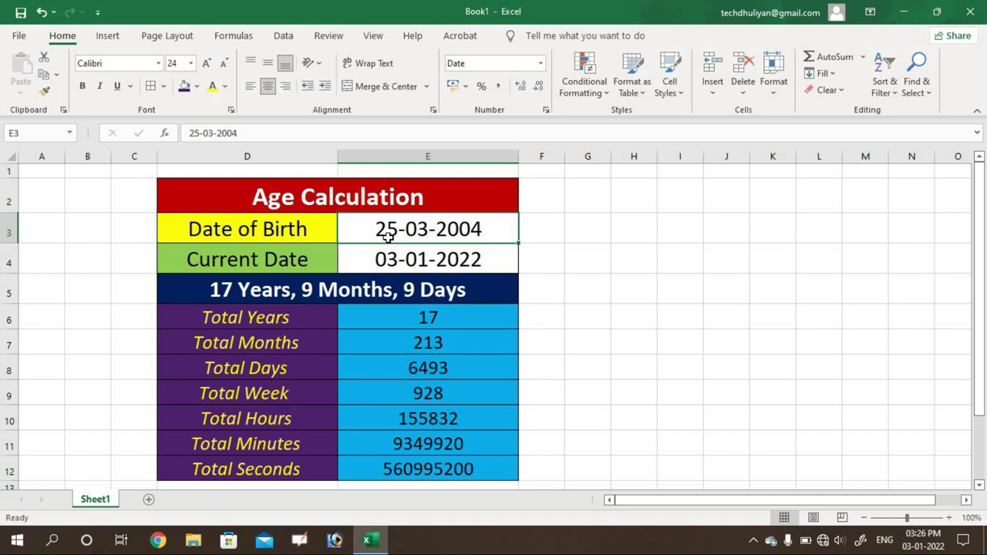
{"action": "type", "text": "06-05-2002"}
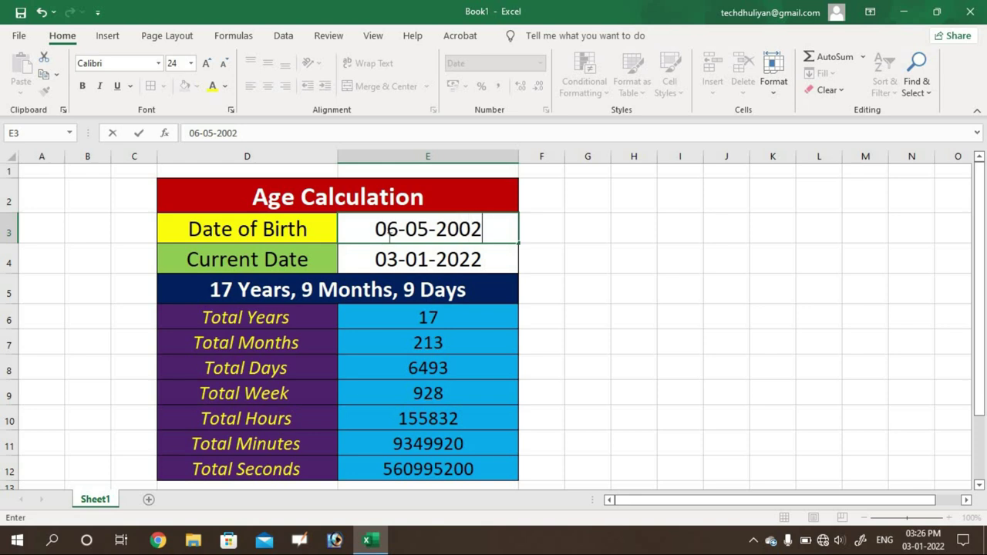
{"action": "key", "text": "Return"}
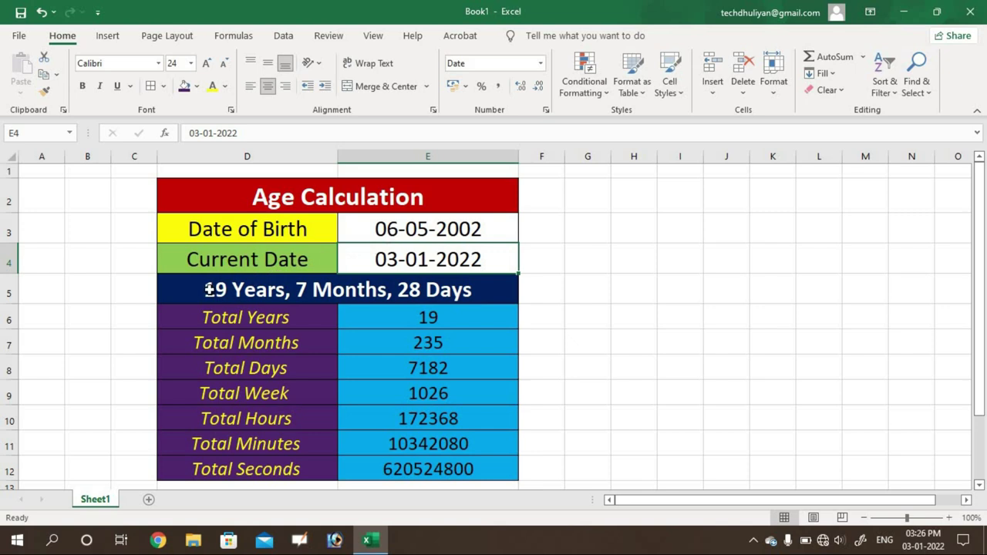